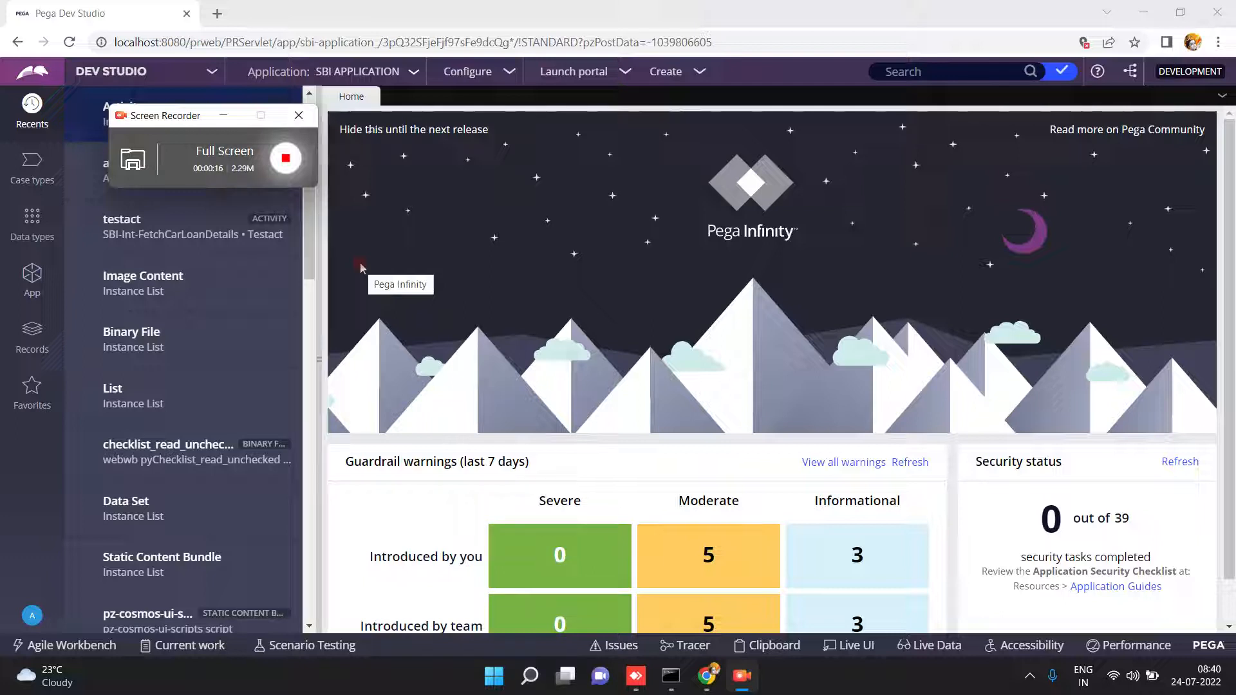
Step: Open the CarLoan case type, then save and run it as a new case
{"action": "left_click", "coordinate": [387, 243]}
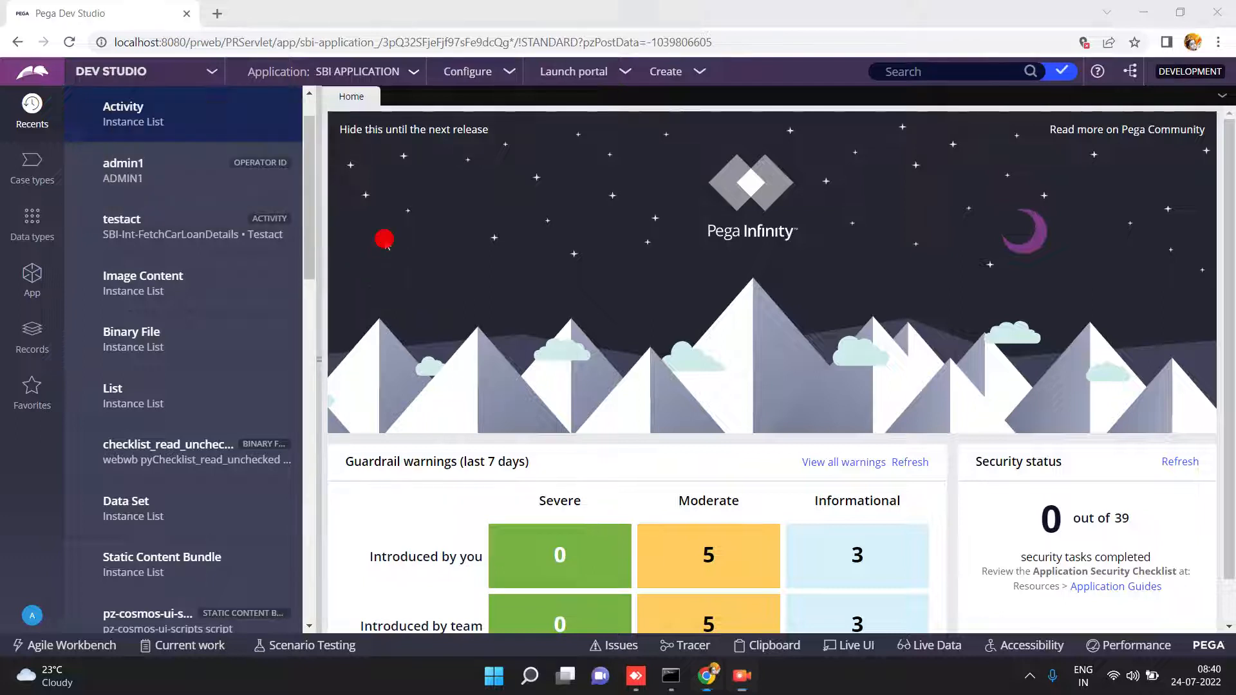
{"action": "left_click", "coordinate": [37, 177]}
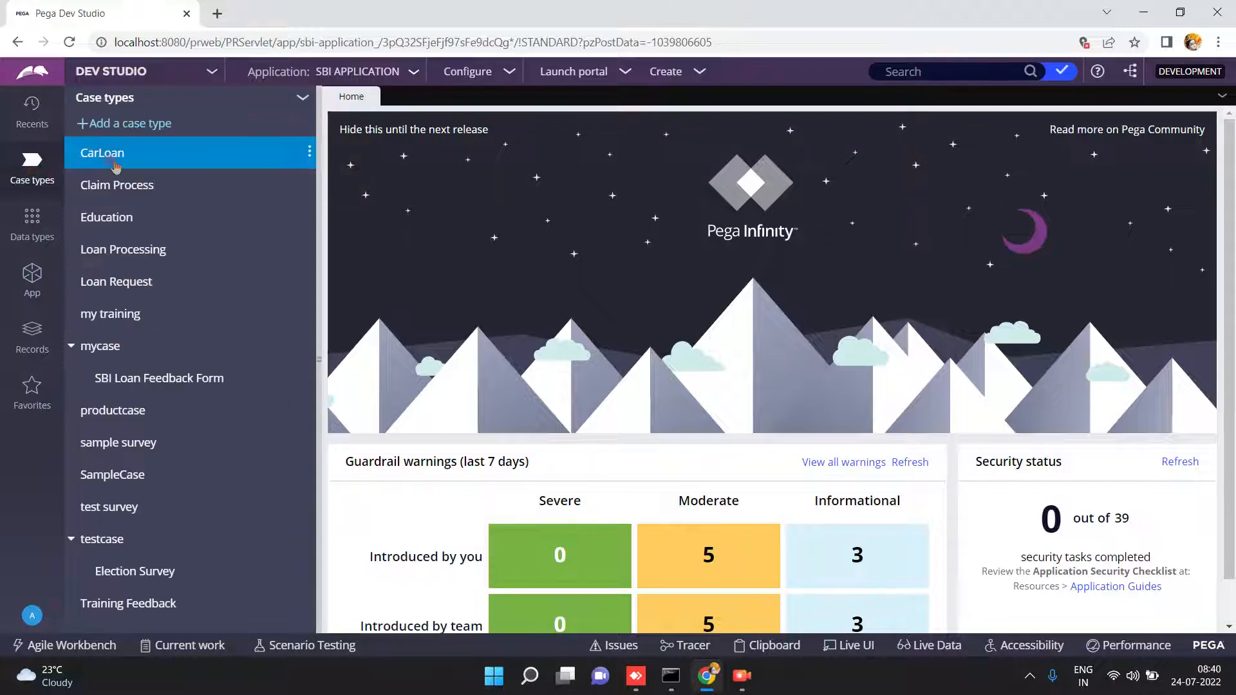
{"action": "left_click", "coordinate": [114, 159]}
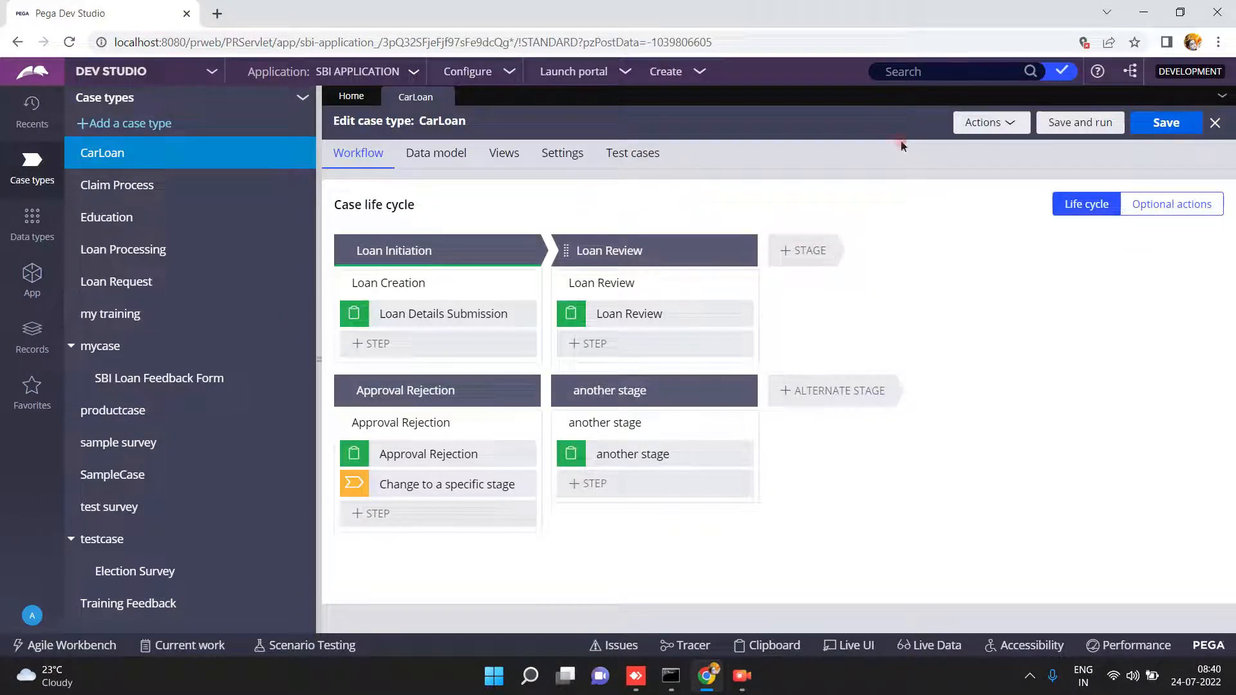
{"action": "left_click", "coordinate": [1078, 122]}
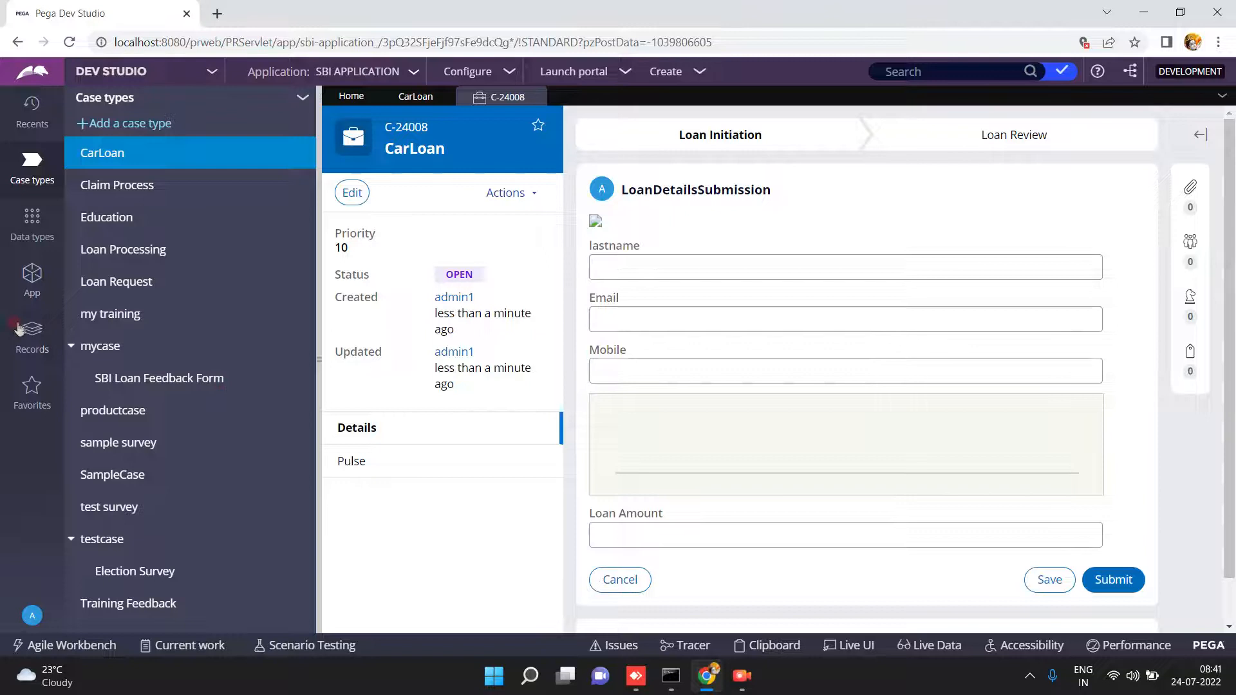
Step: Clear the Content security policy name in the SBI APPLICATION definition's security settings and save the application rule
{"action": "left_click", "coordinate": [414, 72]}
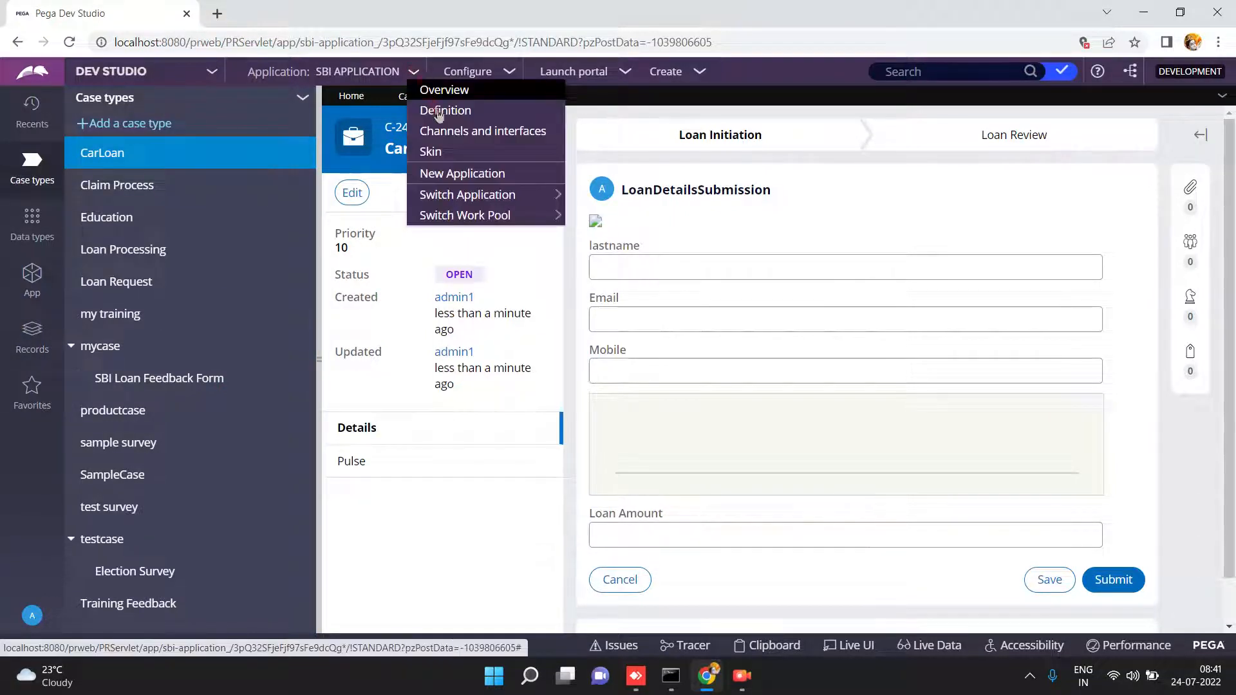
{"action": "left_click", "coordinate": [440, 113]}
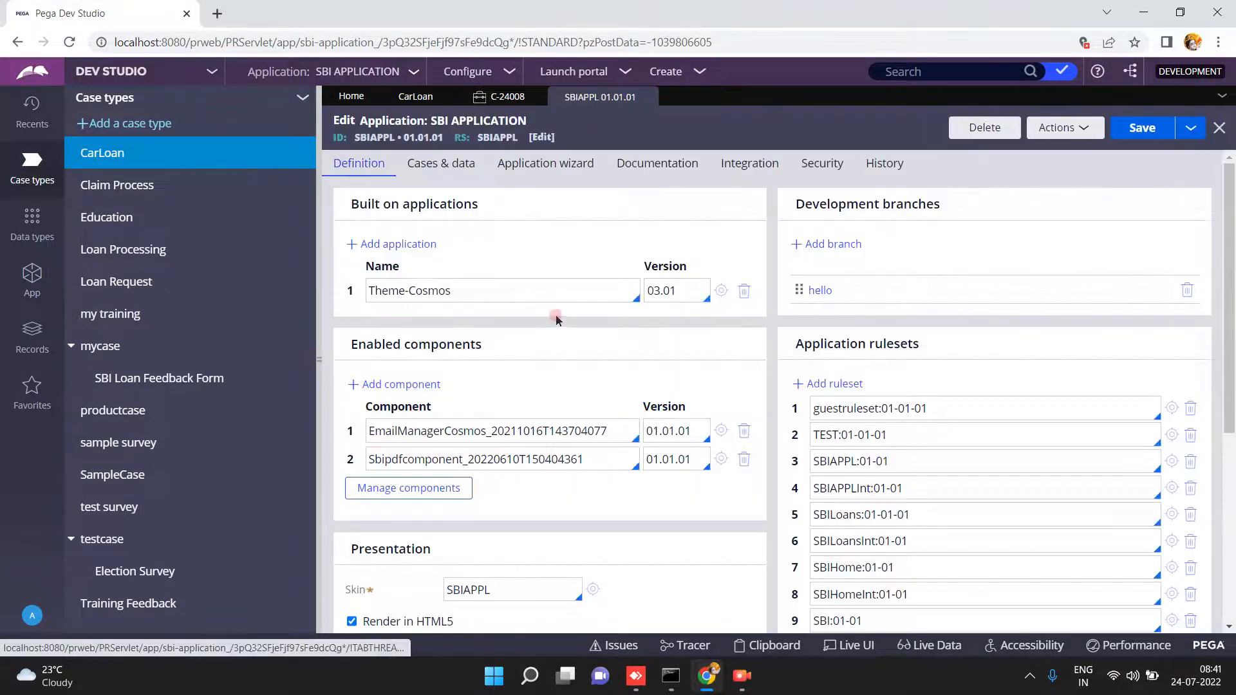
{"action": "left_click", "coordinate": [823, 166]}
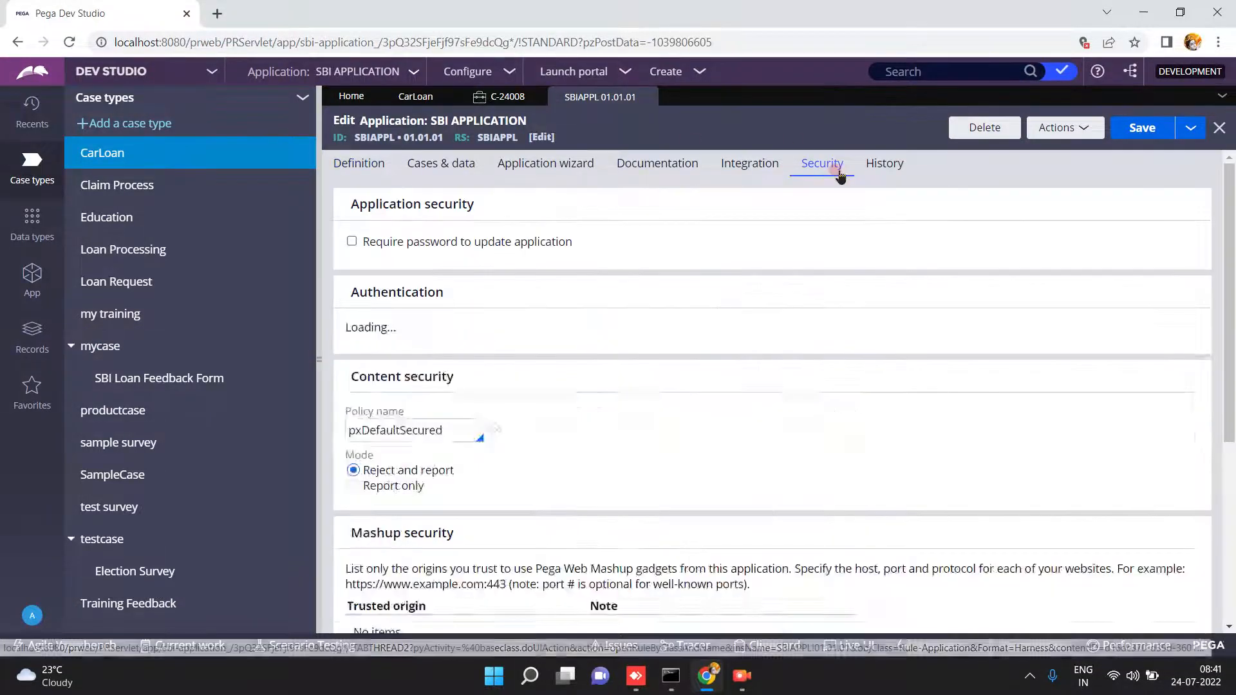
{"action": "left_click", "coordinate": [1231, 459]}
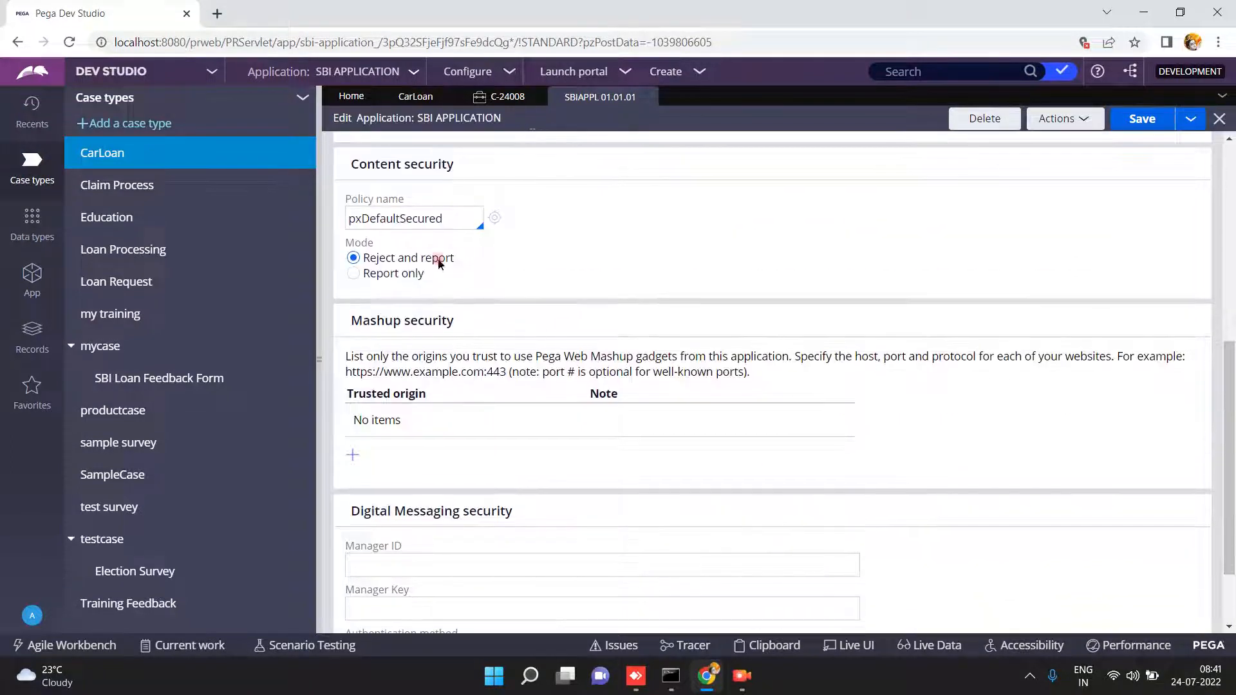
{"action": "left_click", "coordinate": [452, 207]}
{"action": "key", "text": "ctrl+a"}
{"action": "key", "text": "BackSpace"}
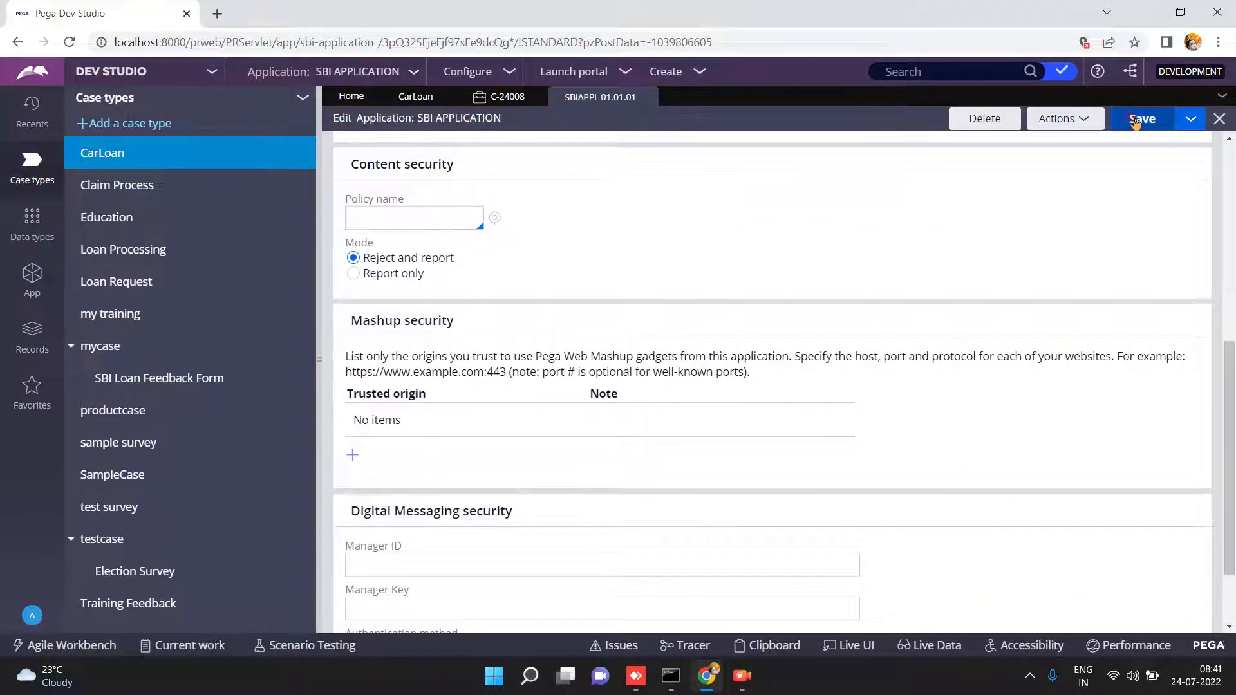
{"action": "left_click", "coordinate": [1139, 118]}
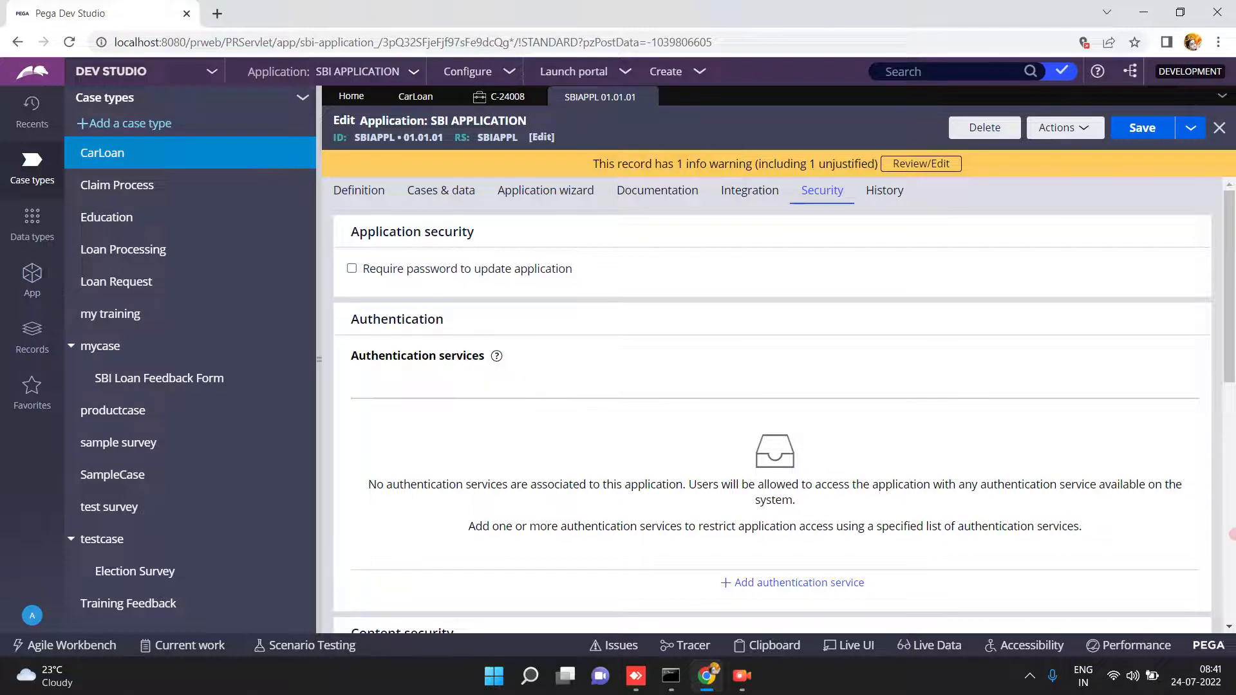
Step: Close the earlier CarLoan case, save and run the CarLoan case type again, and collapse the case types explorer
{"action": "scroll", "coordinate": [753, 352], "scroll_direction": "down", "scroll_amount": 5}
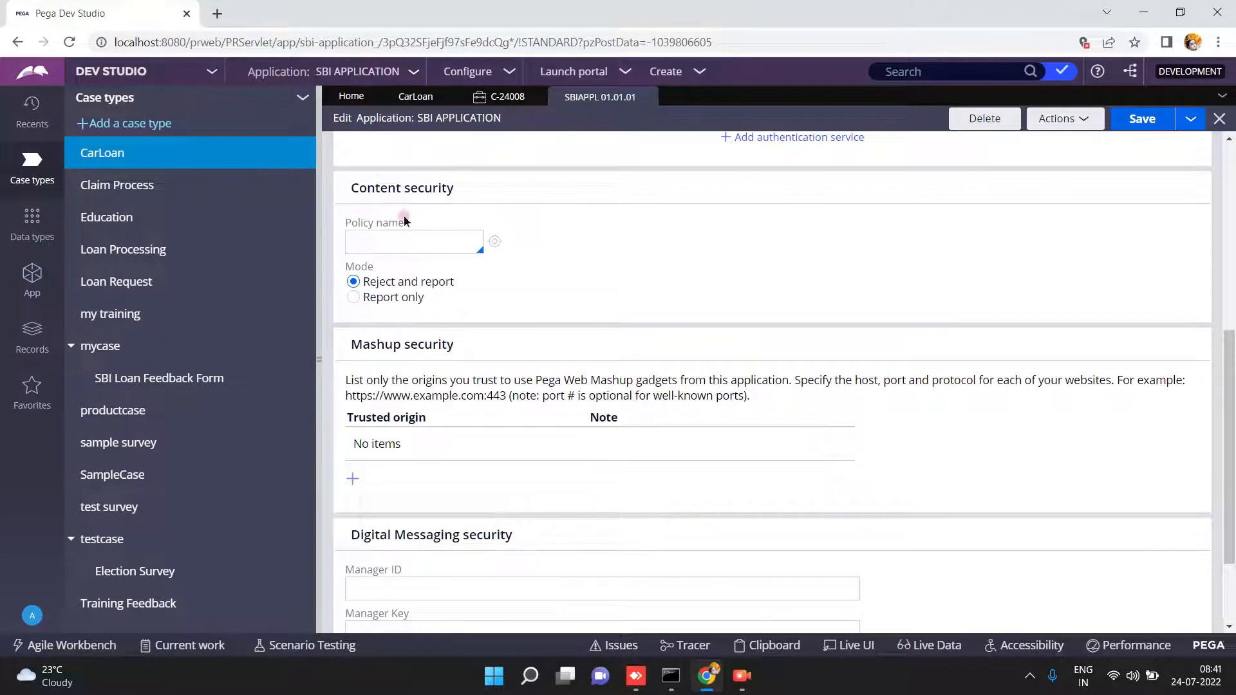
{"action": "left_click", "coordinate": [503, 97]}
{"action": "left_click", "coordinate": [535, 97]}
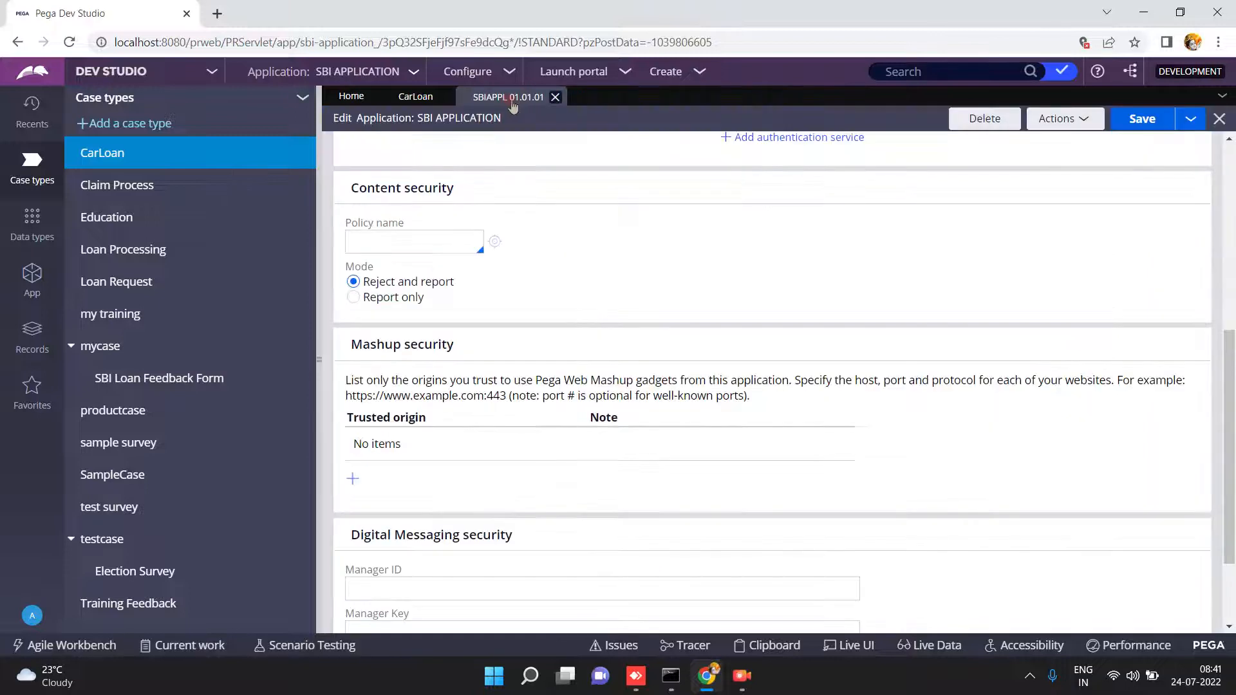
{"action": "left_click", "coordinate": [400, 97]}
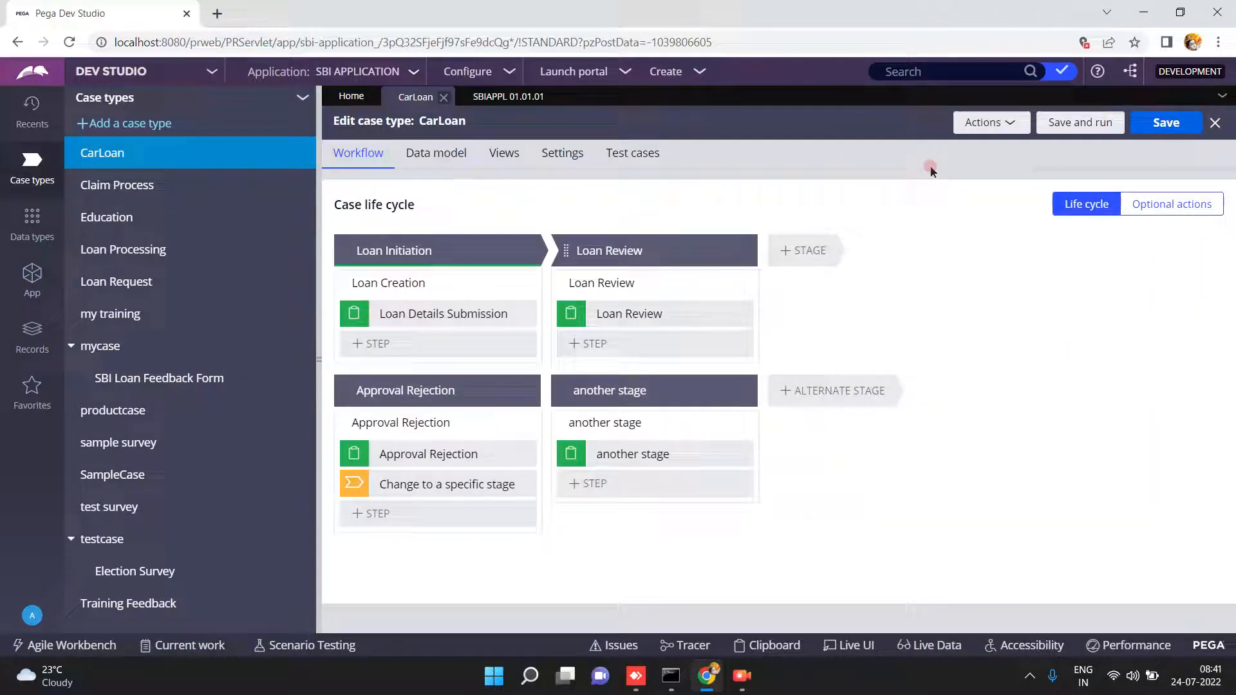
{"action": "left_click", "coordinate": [1070, 122]}
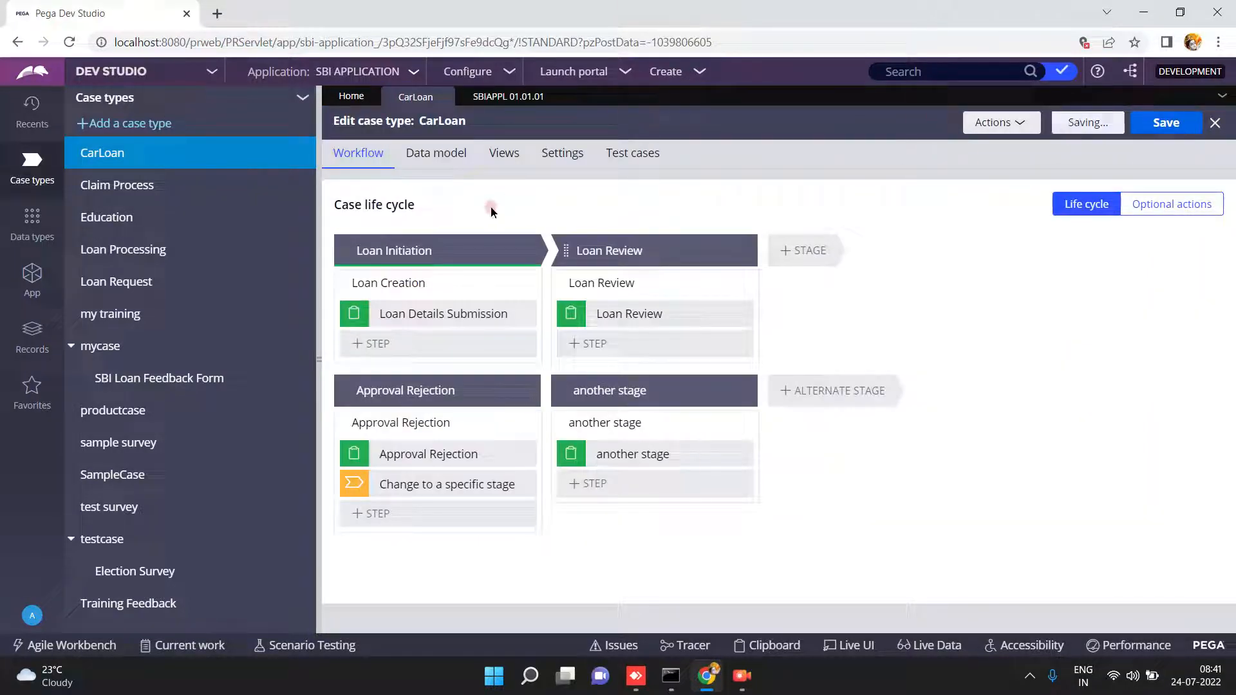
{"action": "left_click", "coordinate": [317, 358]}
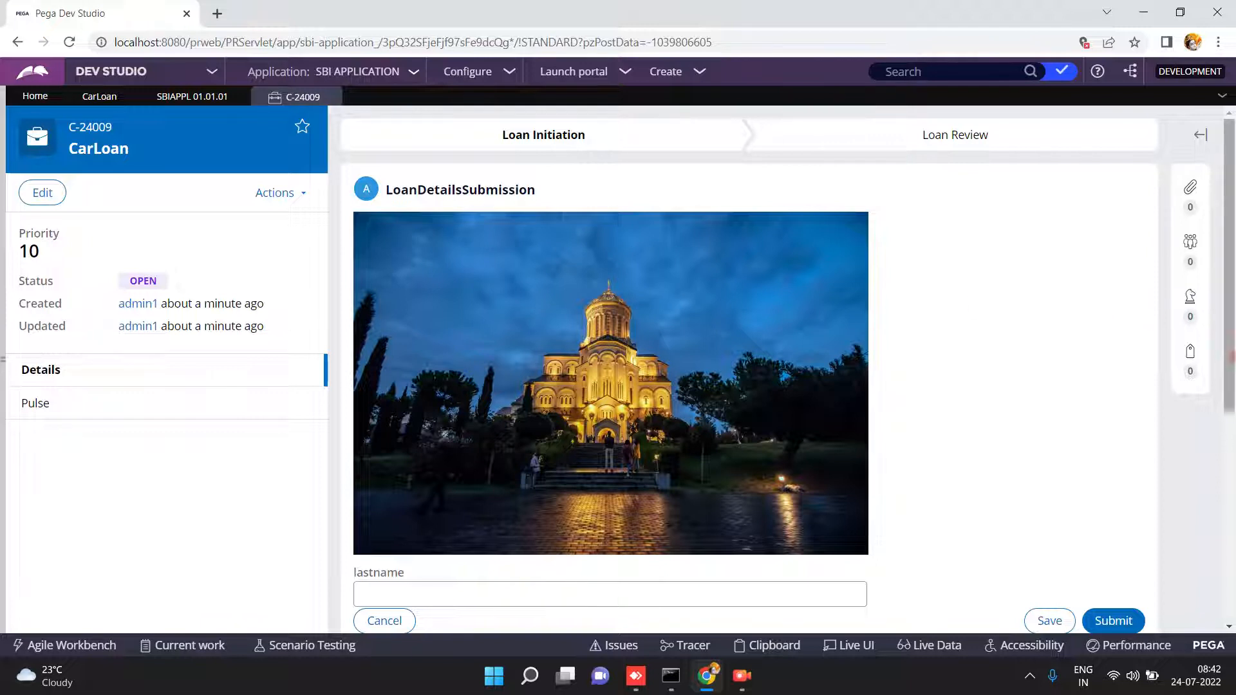
Step: Open the LoanDetailsSubmission section from the case form with Live UI and open its image's cell properties
{"action": "left_click_drag", "start_coordinate": [1230, 353], "coordinate": [1230, 278]}
{"action": "left_click", "coordinate": [851, 646]}
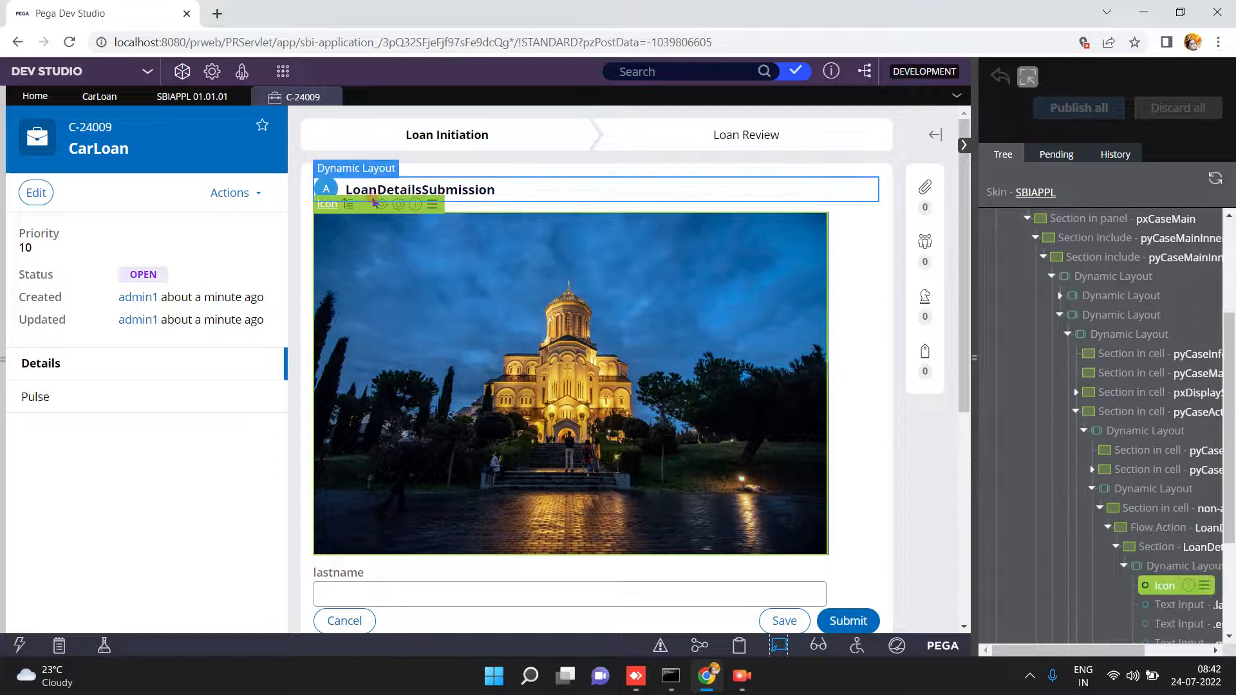
{"action": "left_click", "coordinate": [381, 207]}
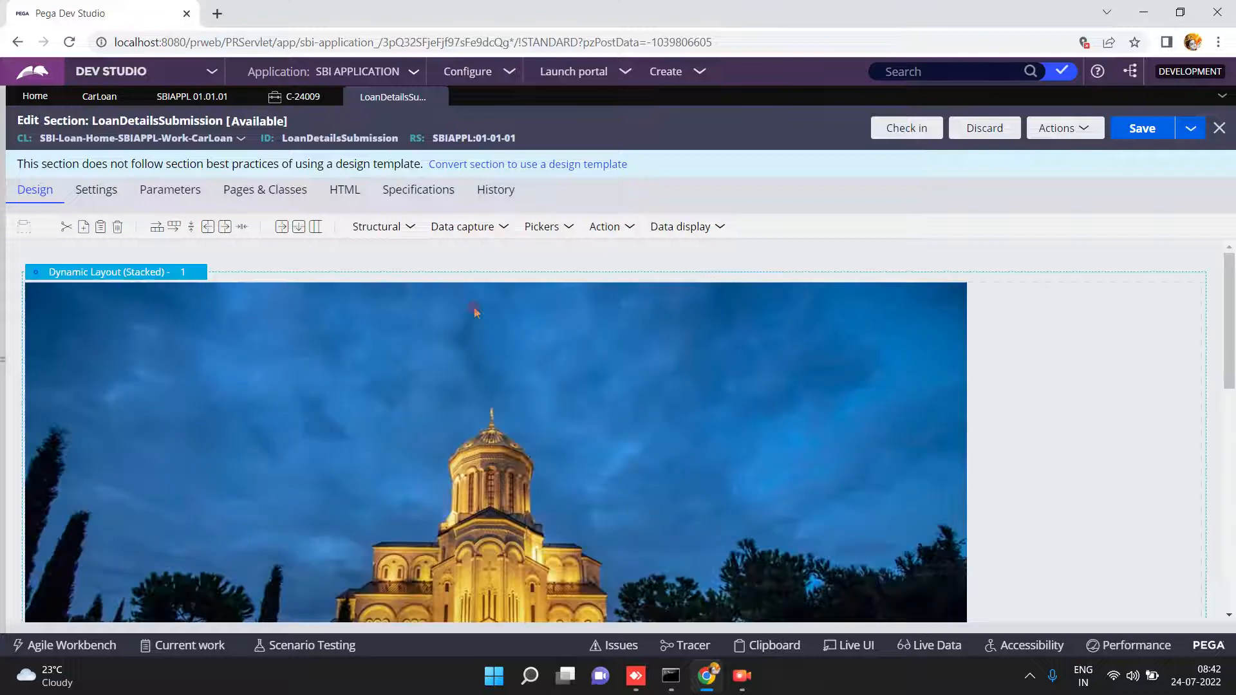
{"action": "left_click", "coordinate": [1231, 558]}
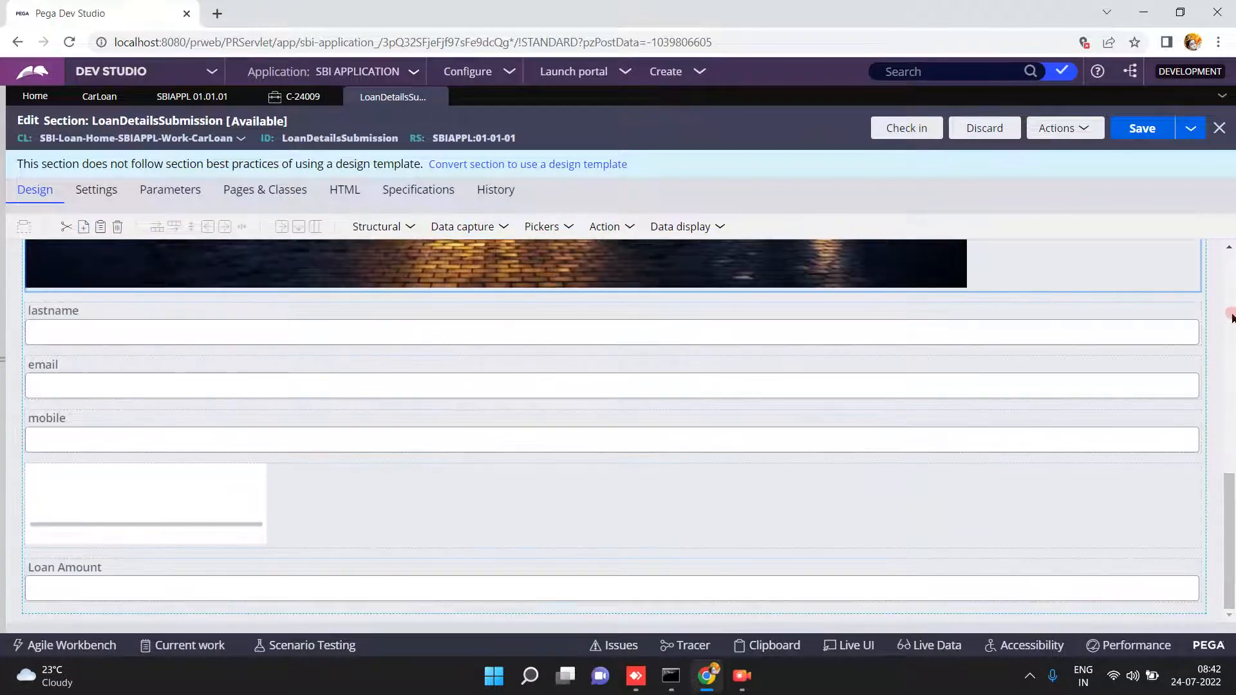
{"action": "left_click", "coordinate": [1229, 309]}
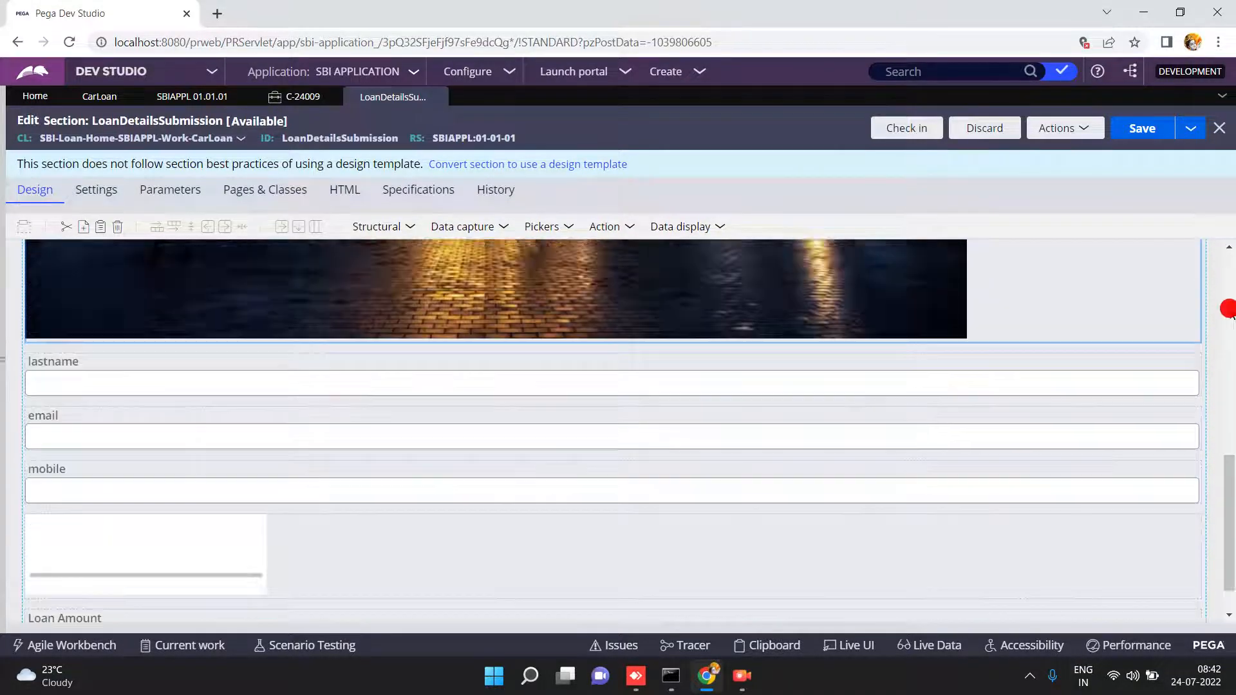
{"action": "left_click", "coordinate": [1212, 294]}
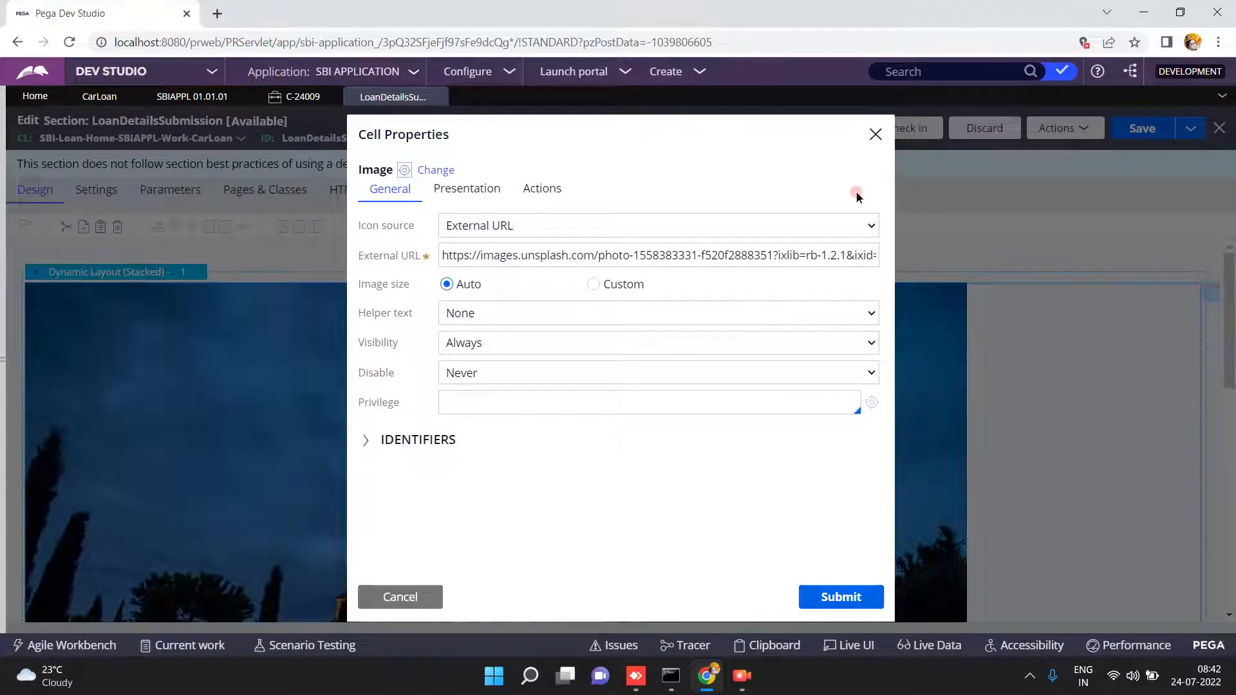
Step: Examine the control types and icon source options available for the image cell without changing them
{"action": "left_click", "coordinate": [430, 189]}
{"action": "left_click", "coordinate": [425, 172]}
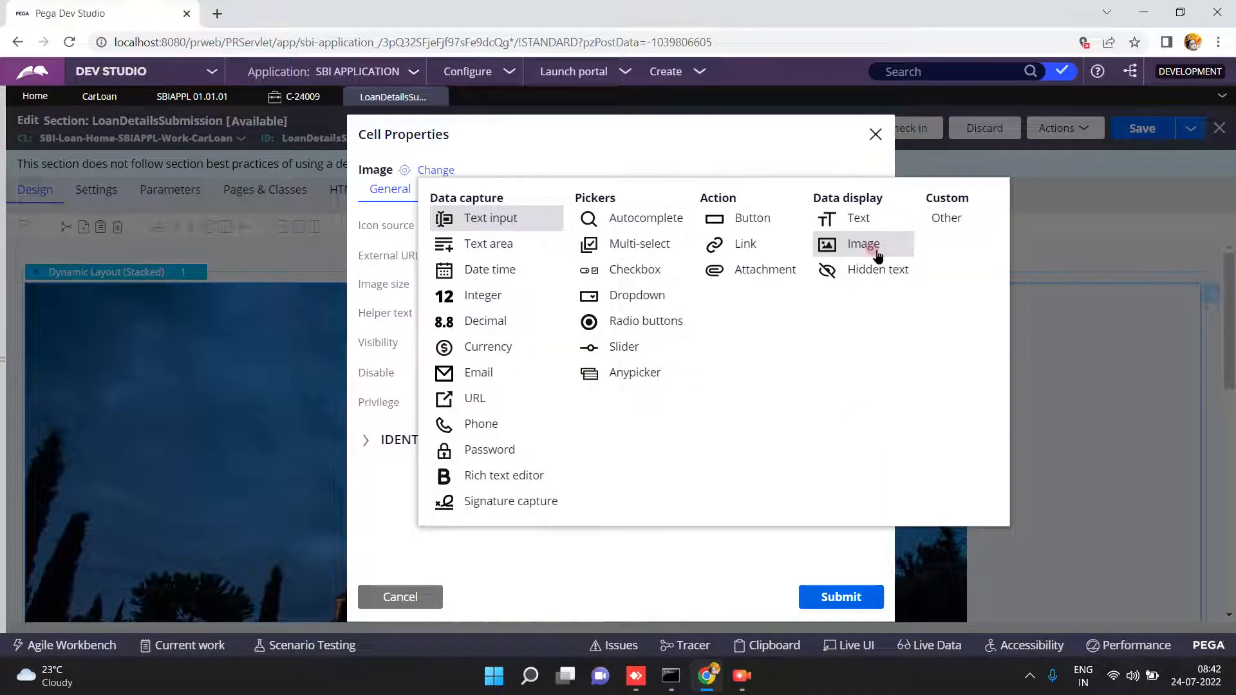
{"action": "left_click", "coordinate": [678, 145]}
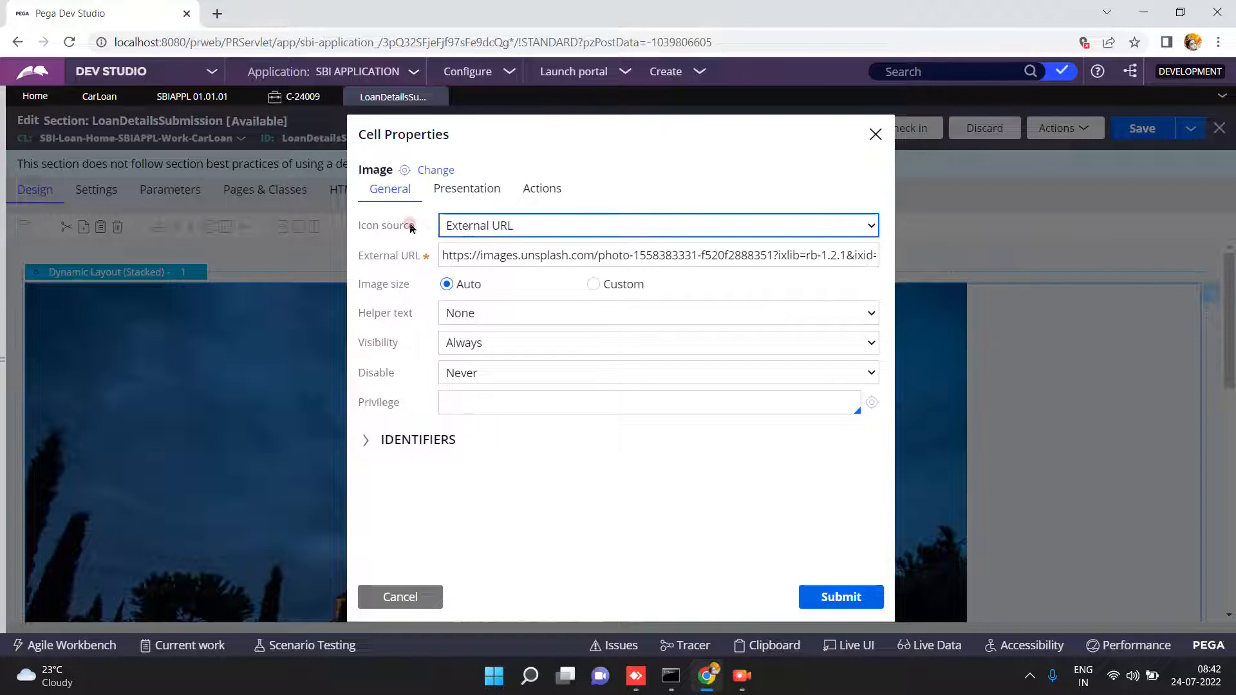
{"action": "left_click", "coordinate": [522, 226]}
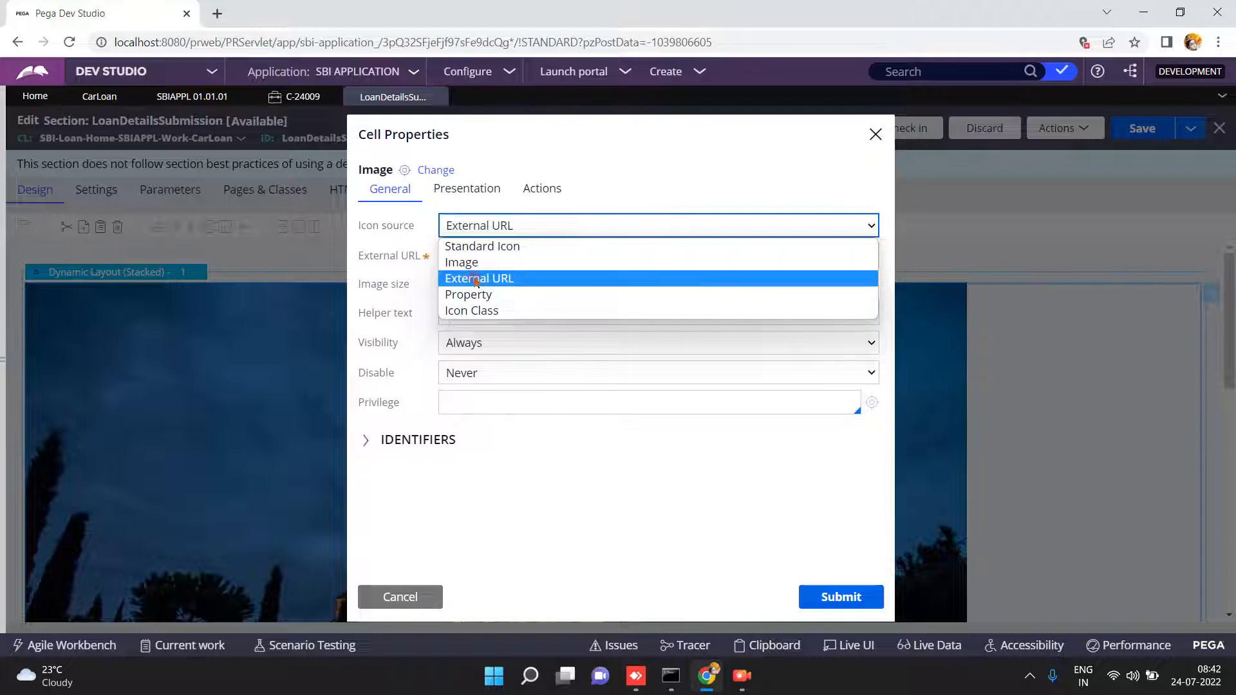
{"action": "left_click", "coordinate": [637, 149]}
Step: Copy the image's external URL, load it in a new browser tab to check it, and cancel the cell properties
{"action": "left_click", "coordinate": [586, 255]}
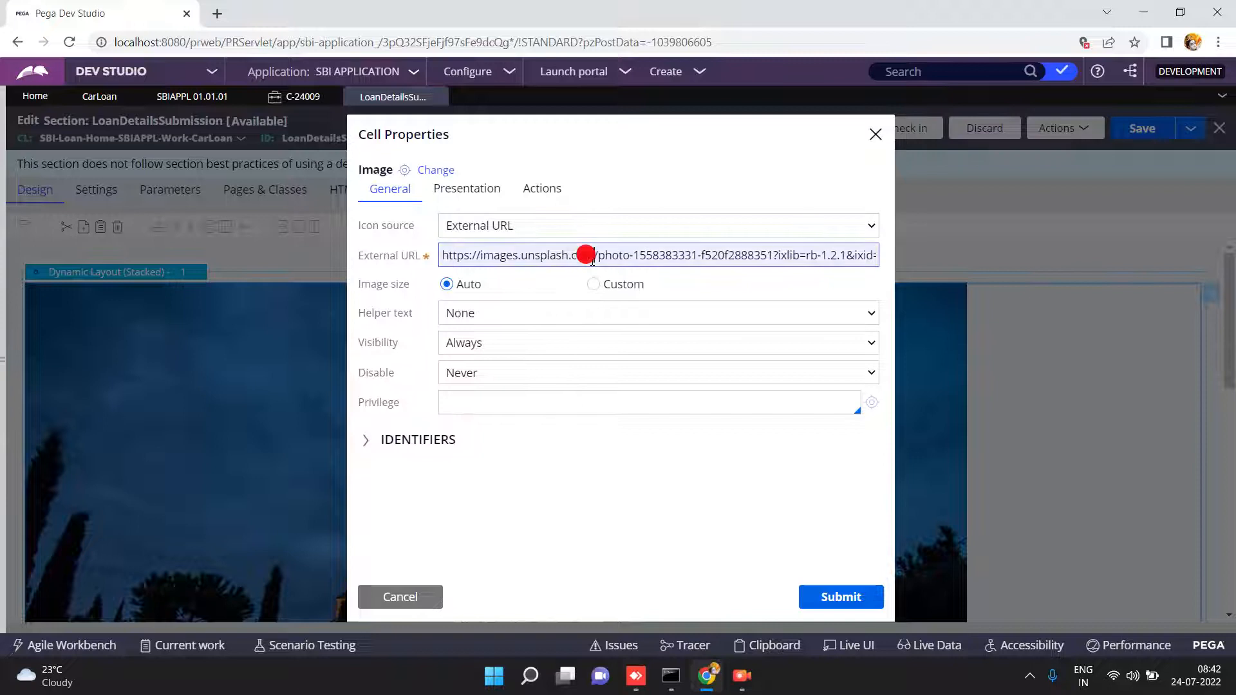
{"action": "key", "text": "ctrl+a"}
{"action": "key", "text": "Home"}
{"action": "key", "text": "shift+End"}
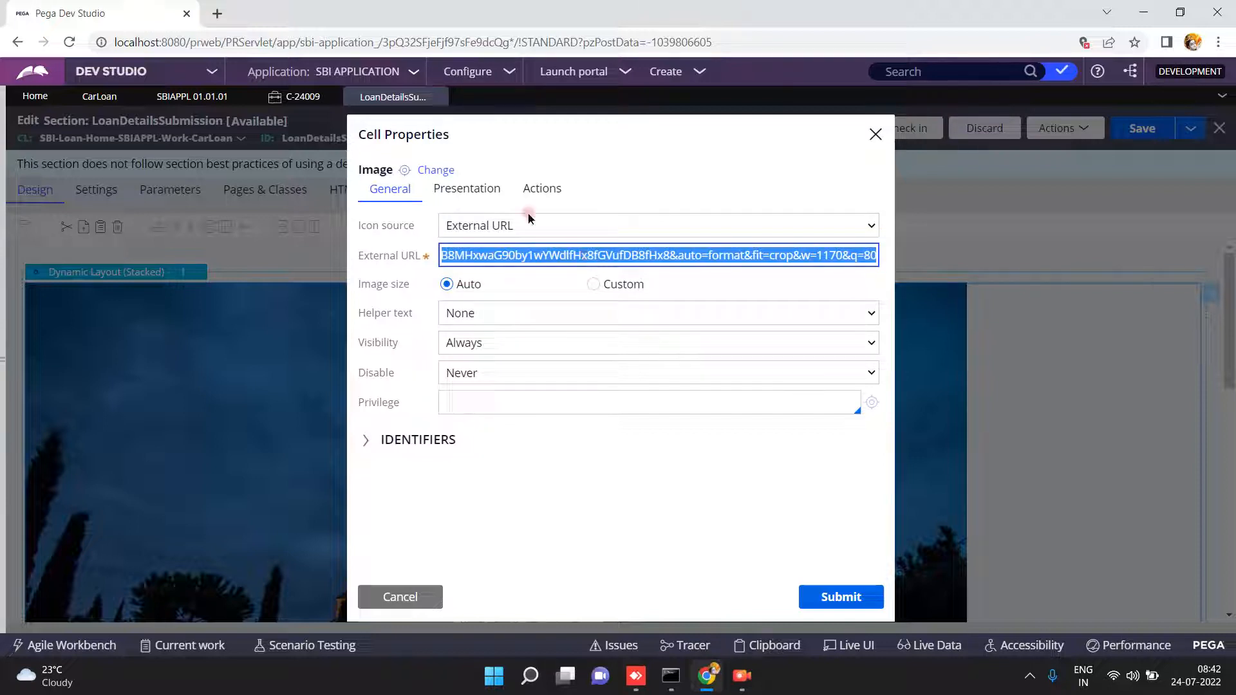
{"action": "left_click", "coordinate": [219, 14]}
{"action": "key", "text": "ctrl+v"}
{"action": "key", "text": "Return"}
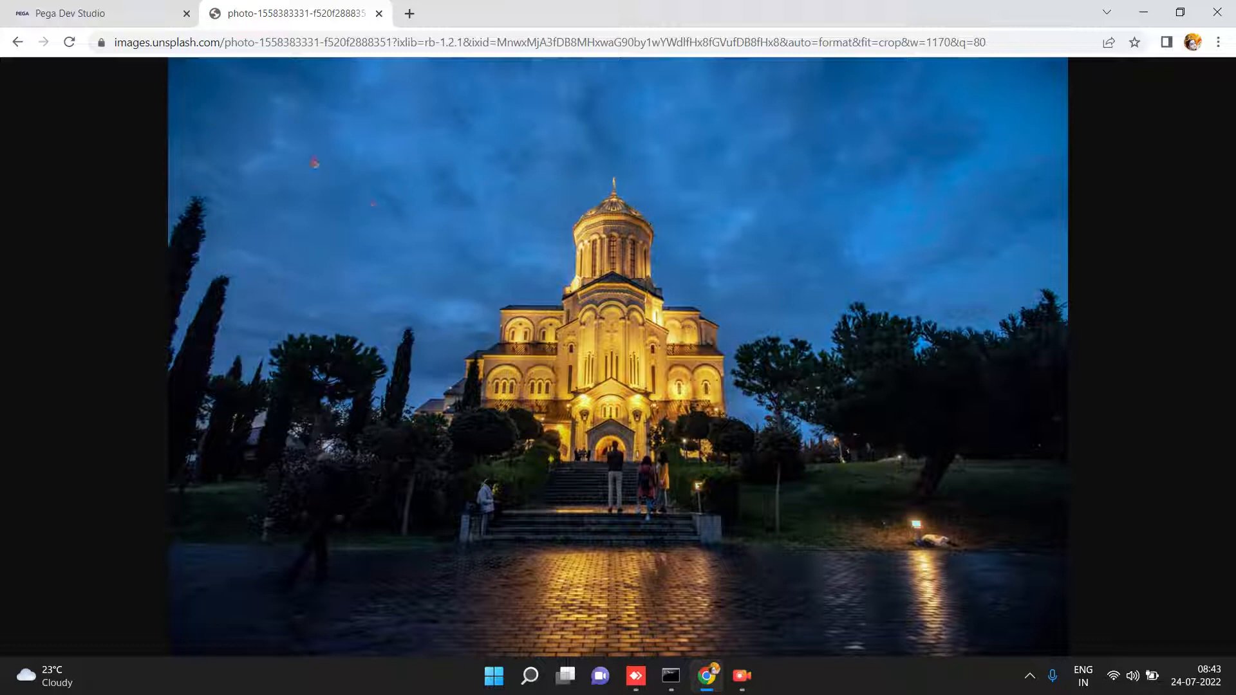
{"action": "left_click", "coordinate": [154, 19]}
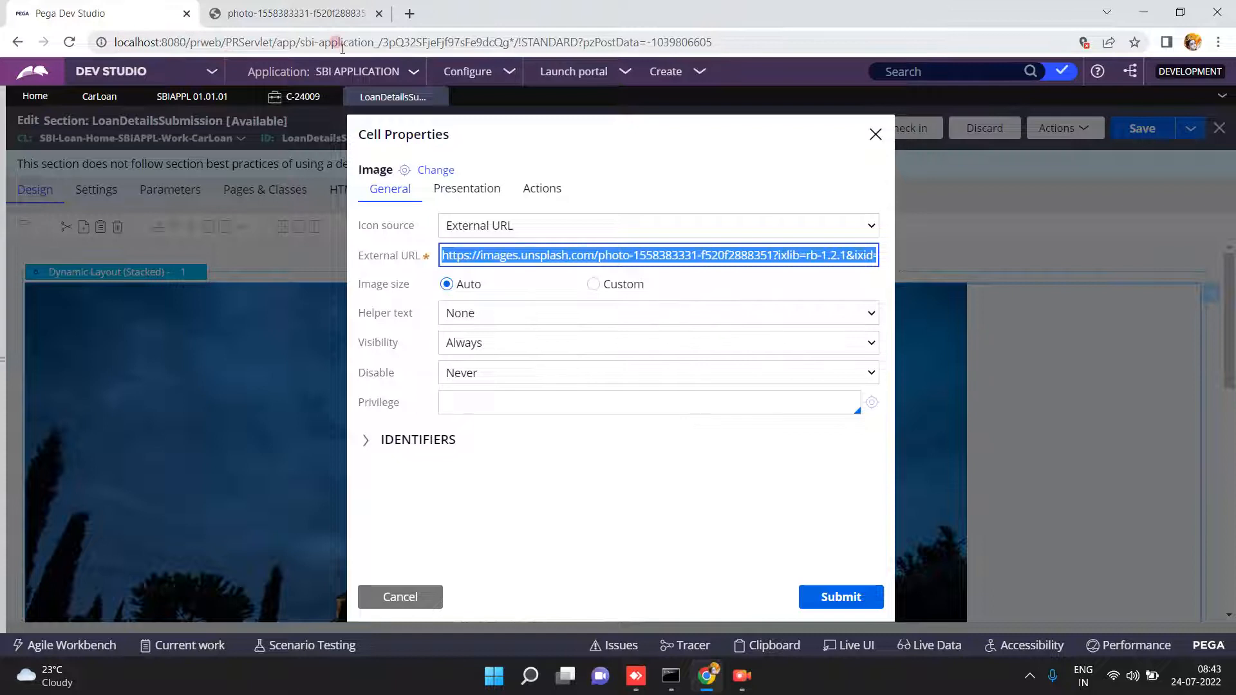
{"action": "left_click", "coordinate": [323, 15]}
{"action": "left_click", "coordinate": [146, 14]}
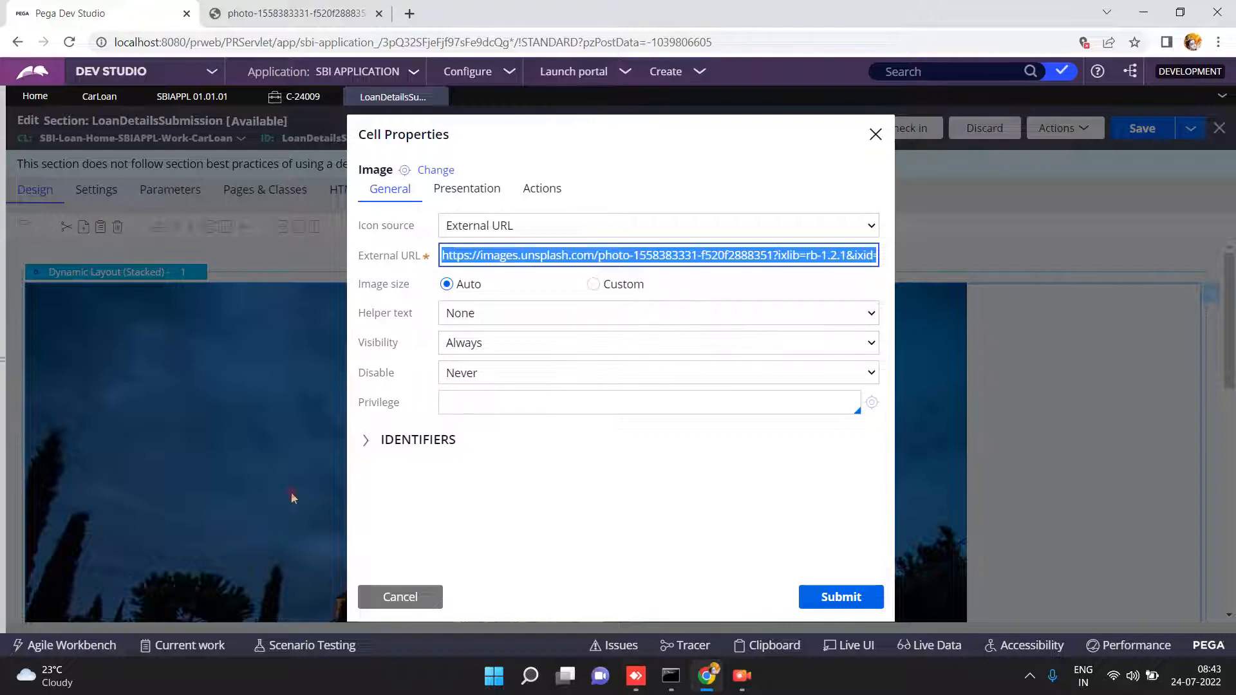
{"action": "left_click", "coordinate": [399, 597]}
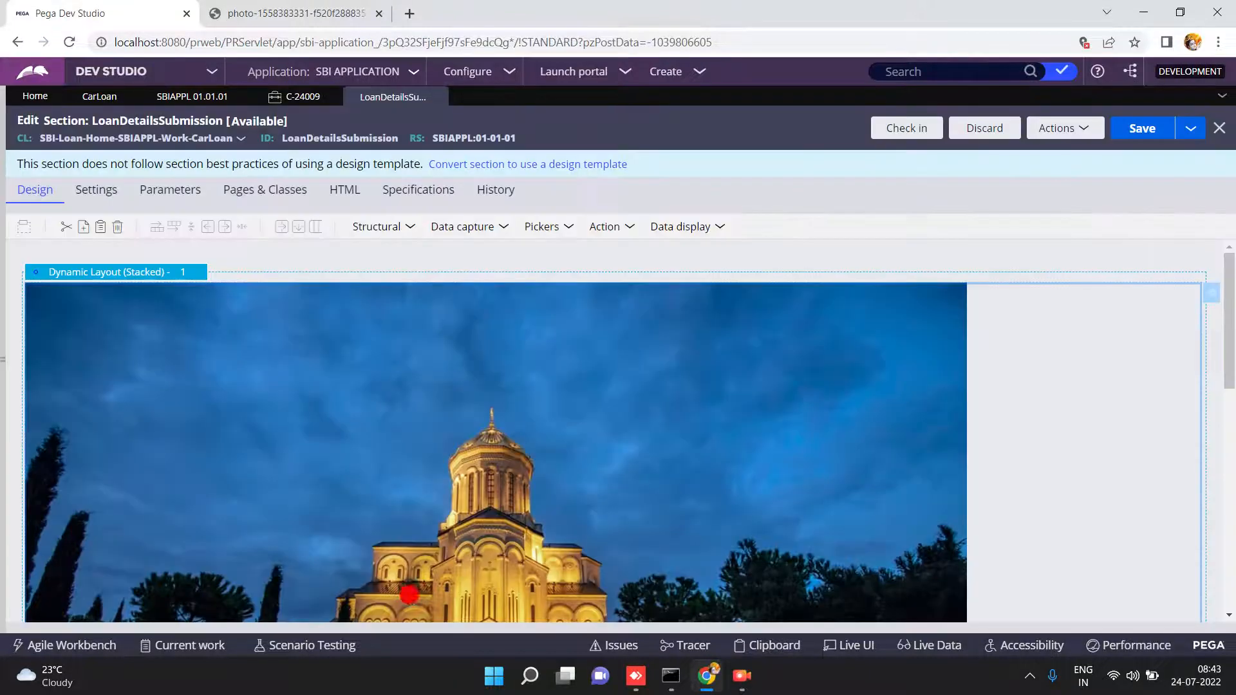
Step: Set the application's Content security policy to pxDefaultSecured, save it, and run the CarLoan case type again
{"action": "left_click", "coordinate": [187, 103]}
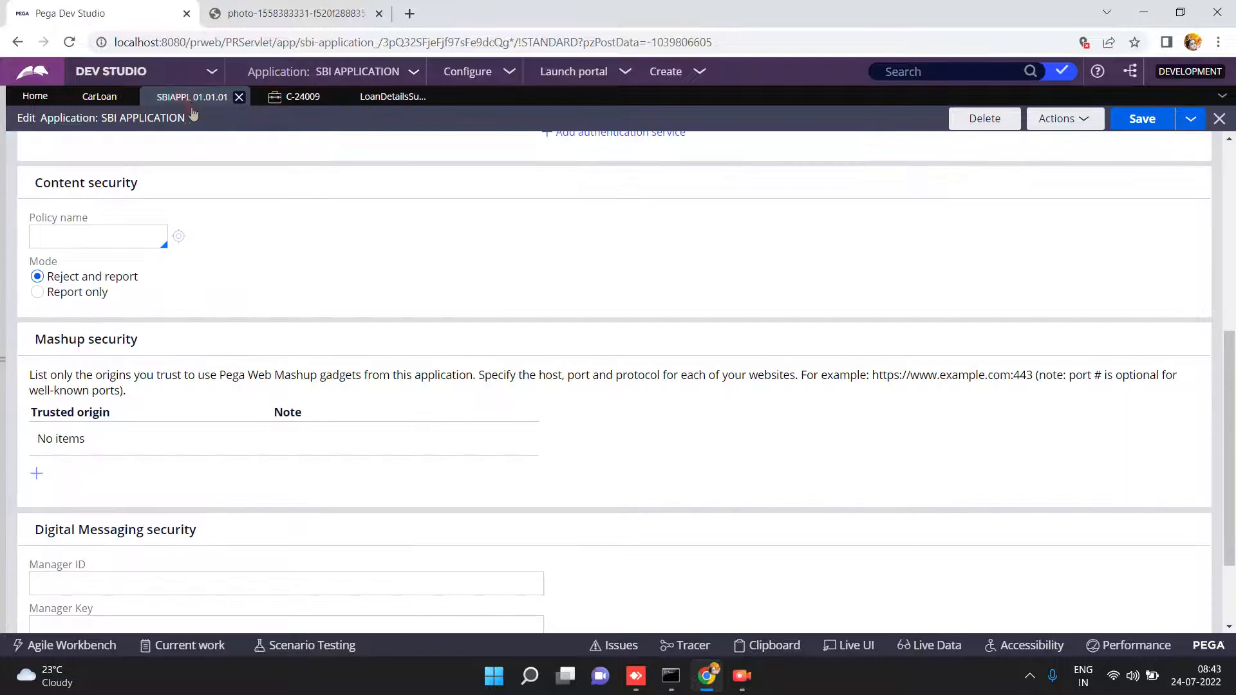
{"action": "left_click", "coordinate": [87, 237]}
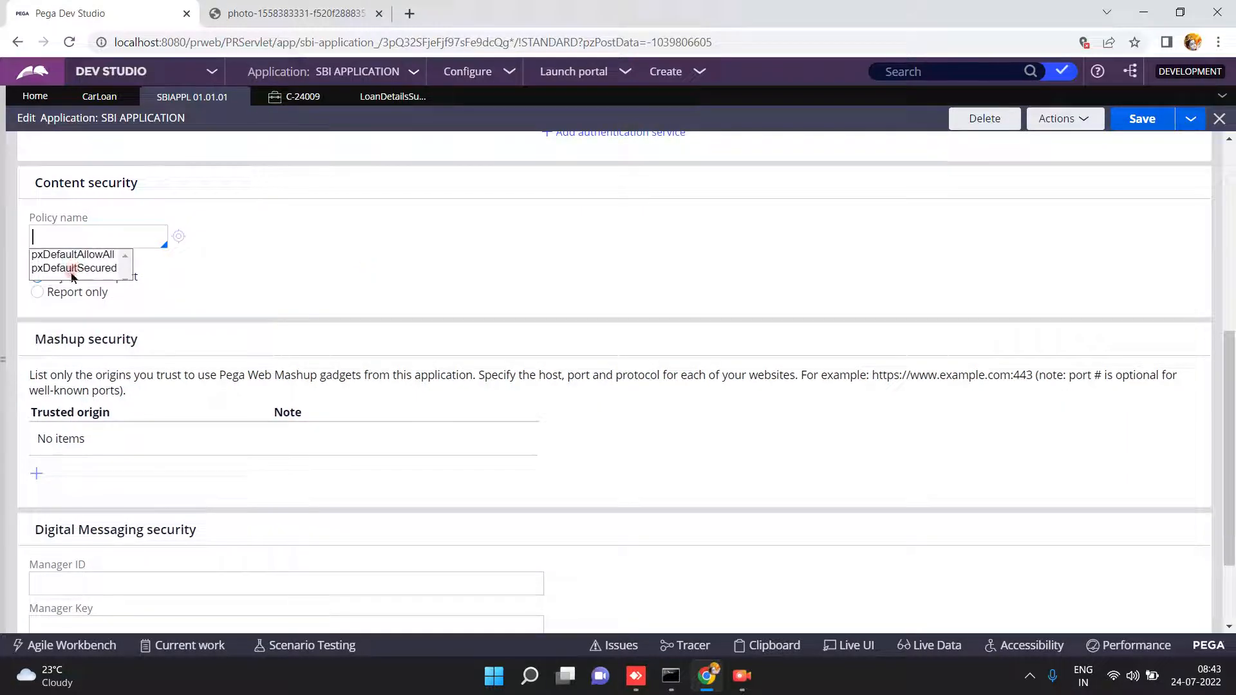
{"action": "left_click", "coordinate": [77, 269]}
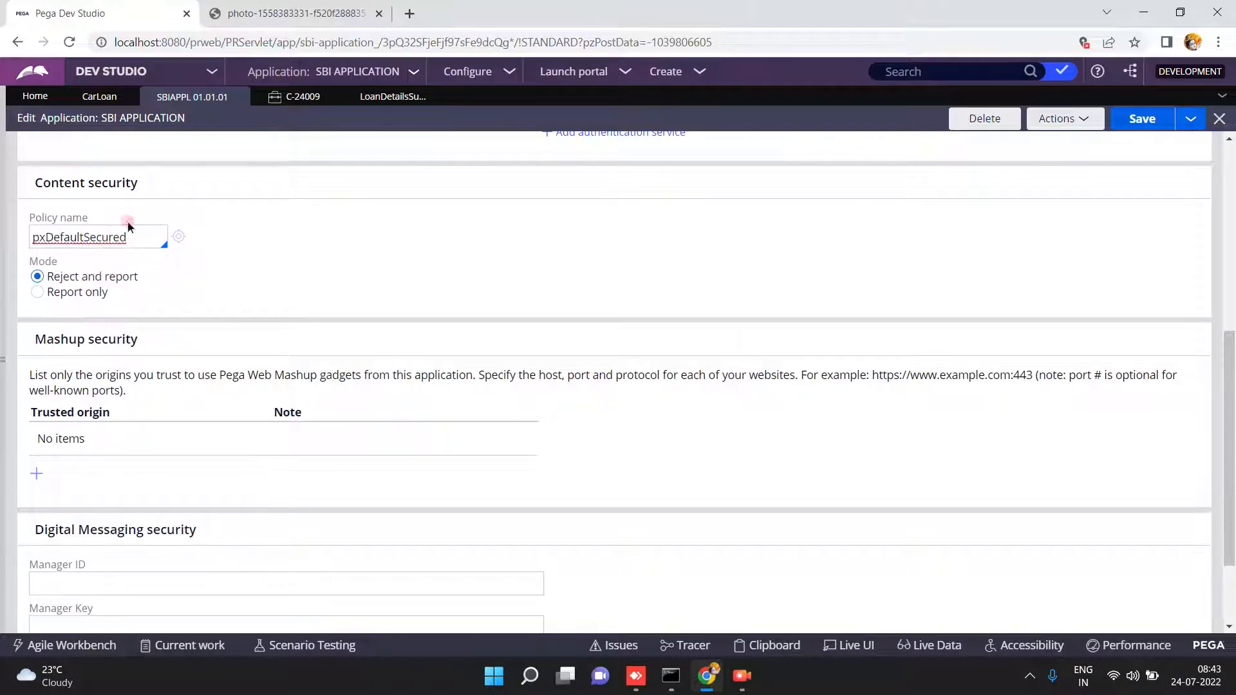
{"action": "left_click", "coordinate": [1140, 116]}
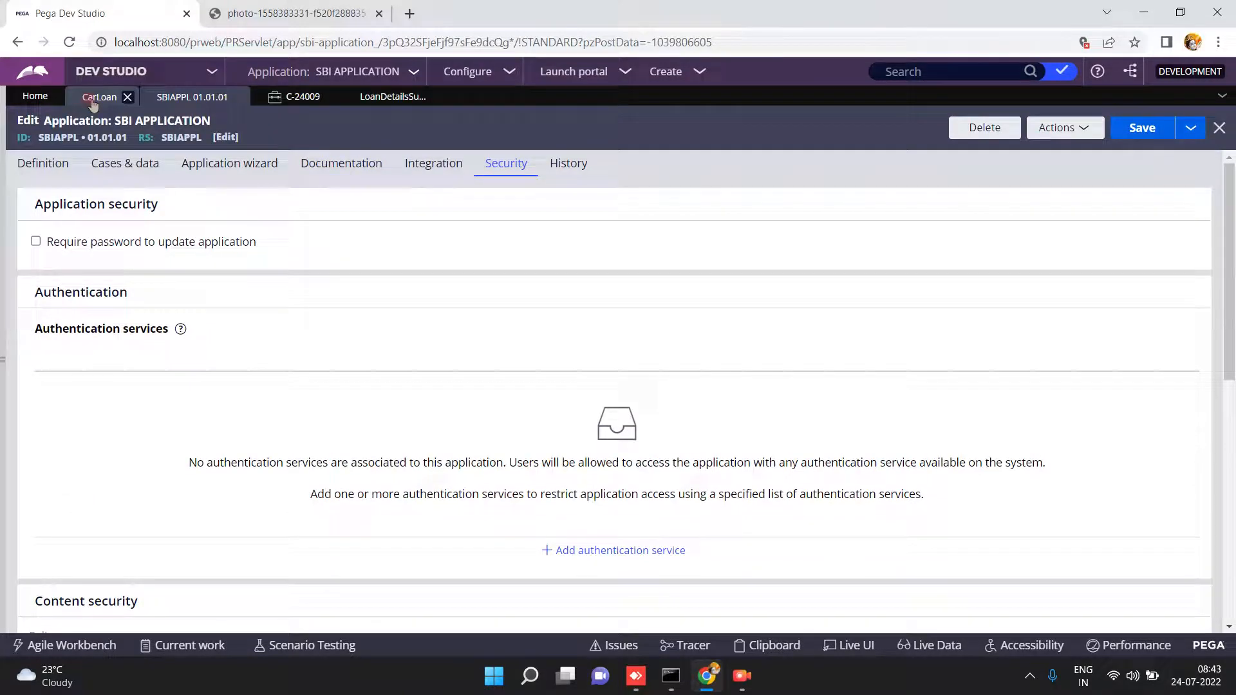
{"action": "left_click", "coordinate": [97, 101]}
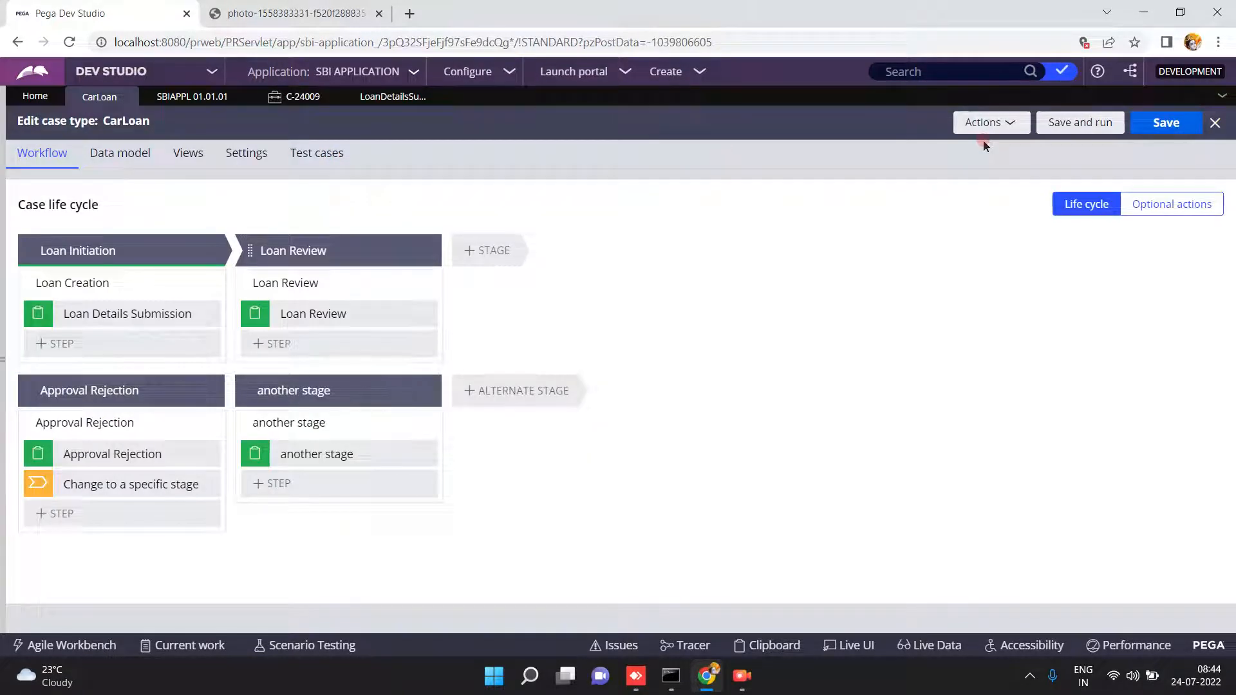
{"action": "left_click", "coordinate": [1060, 122]}
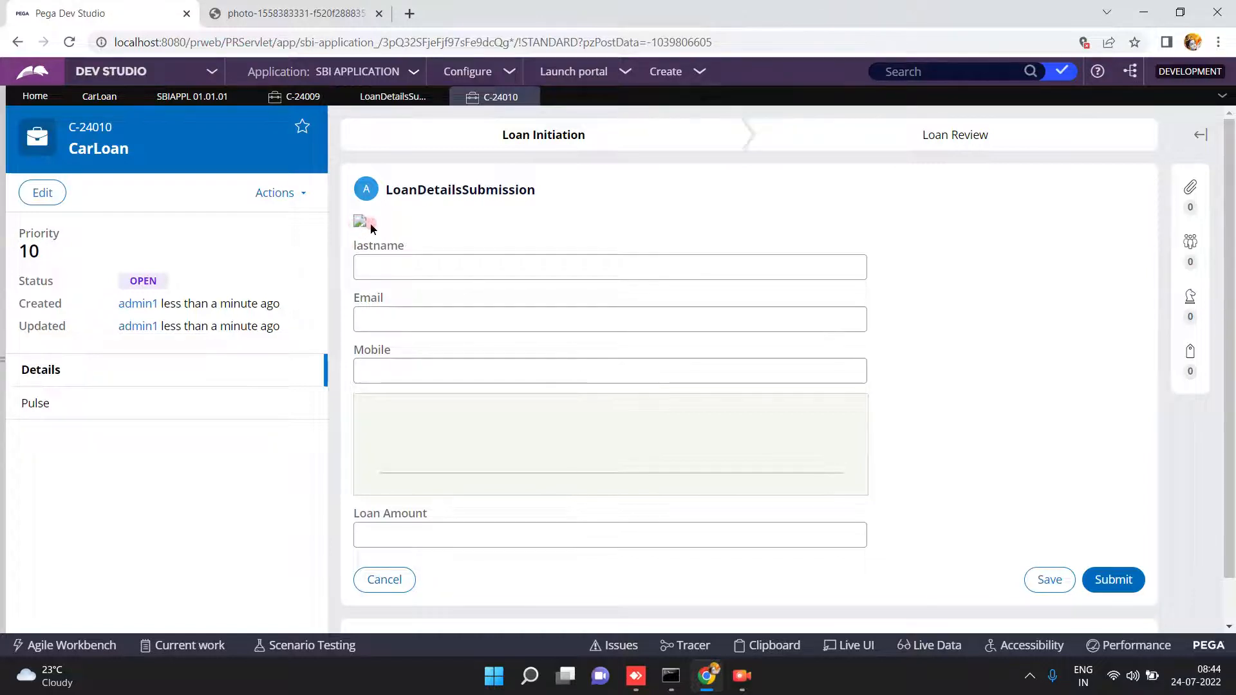
Step: Compare the external image's own tab with the case form and LoanDetailsSubmission section, and review the application's Content security settings
{"action": "left_click", "coordinate": [328, 14]}
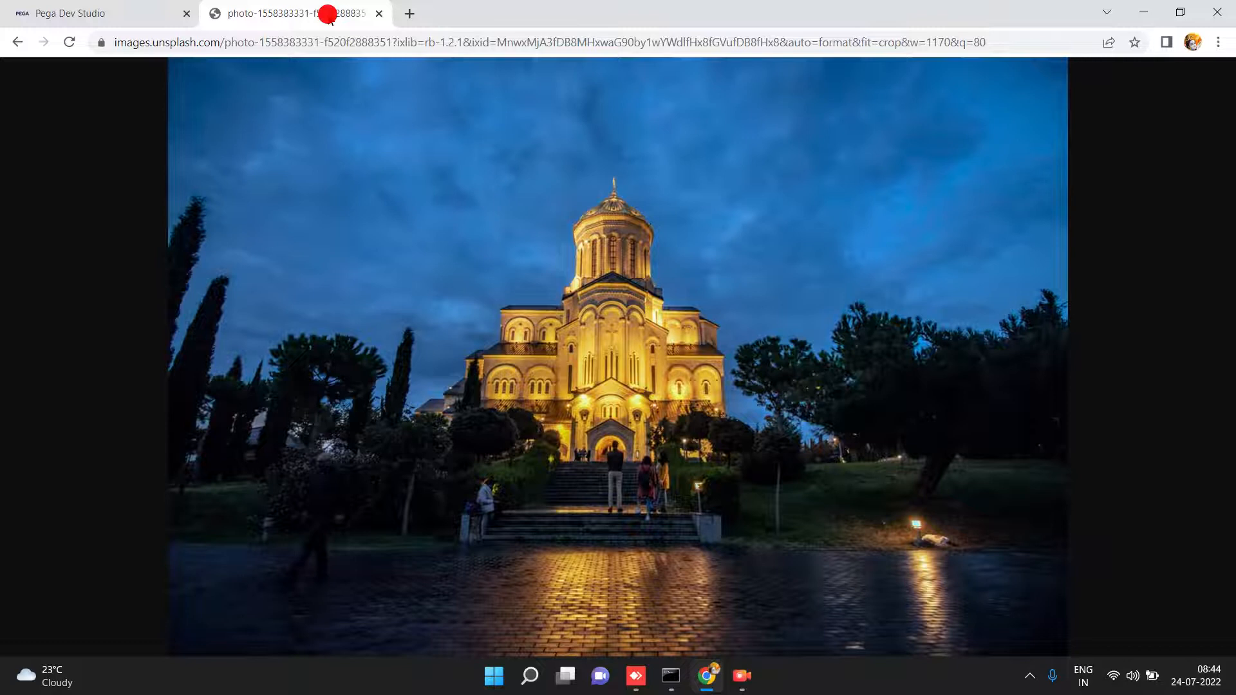
{"action": "left_click", "coordinate": [126, 11]}
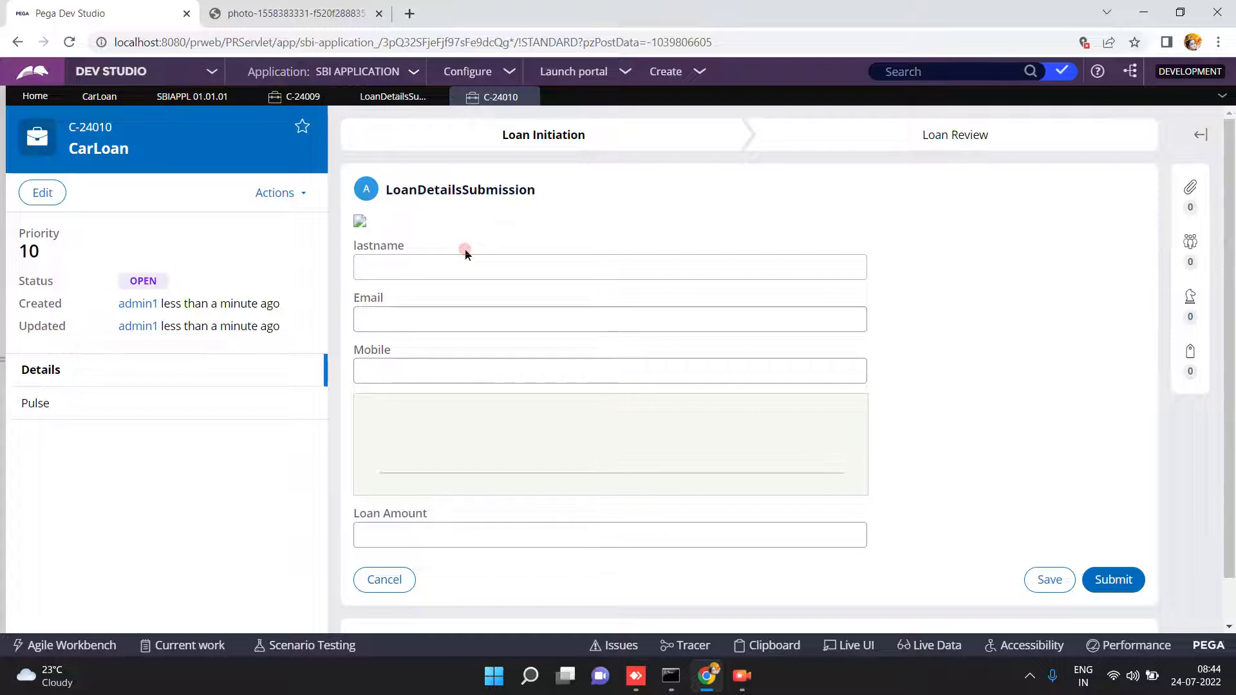
{"action": "left_click", "coordinate": [380, 98]}
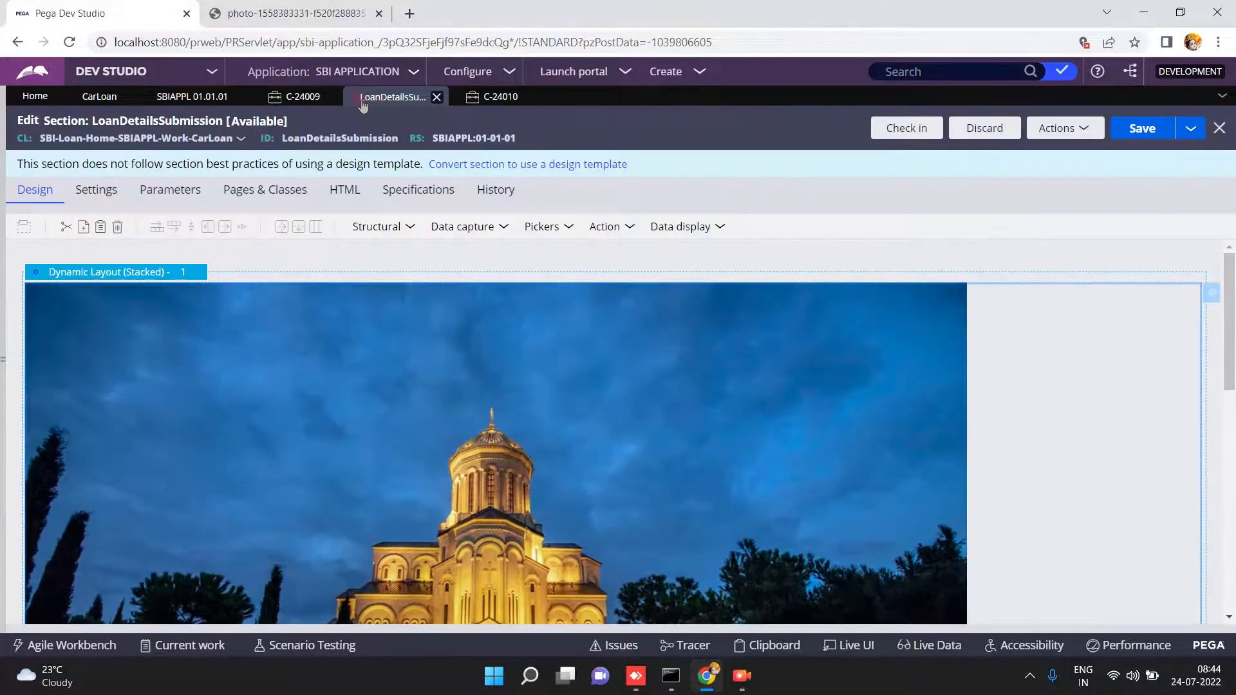
{"action": "left_click", "coordinate": [192, 97]}
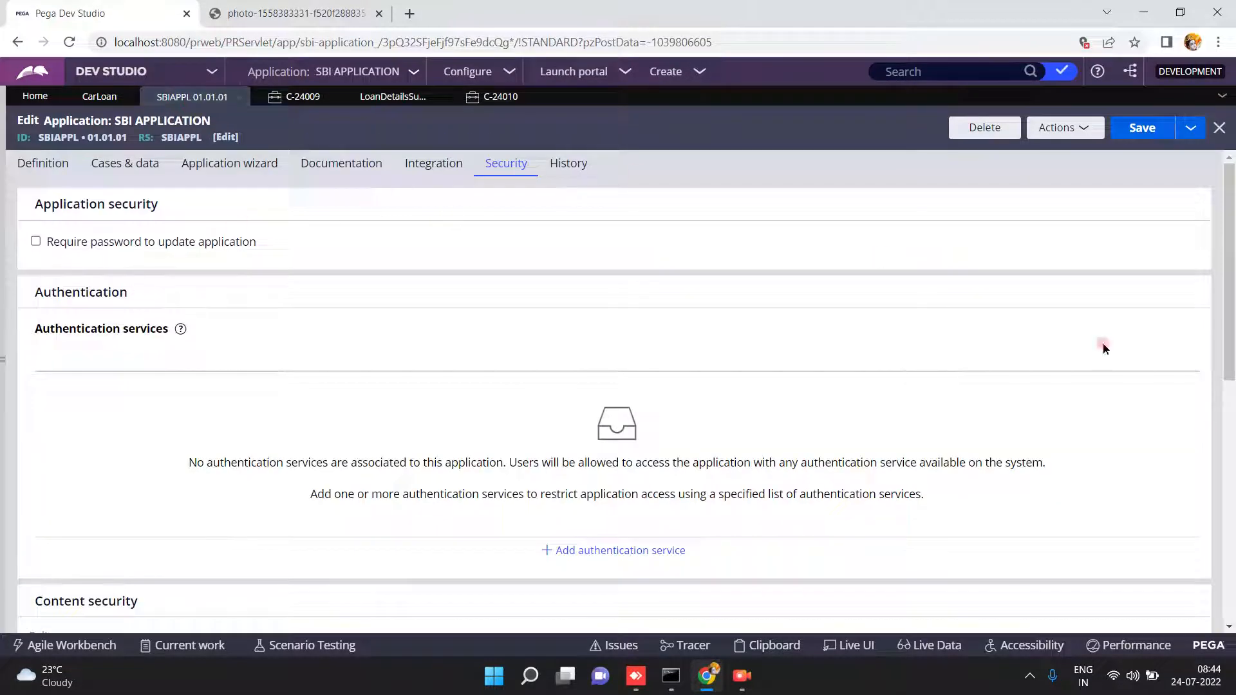
{"action": "scroll", "coordinate": [1231, 633], "scroll_direction": "down", "scroll_amount": 3}
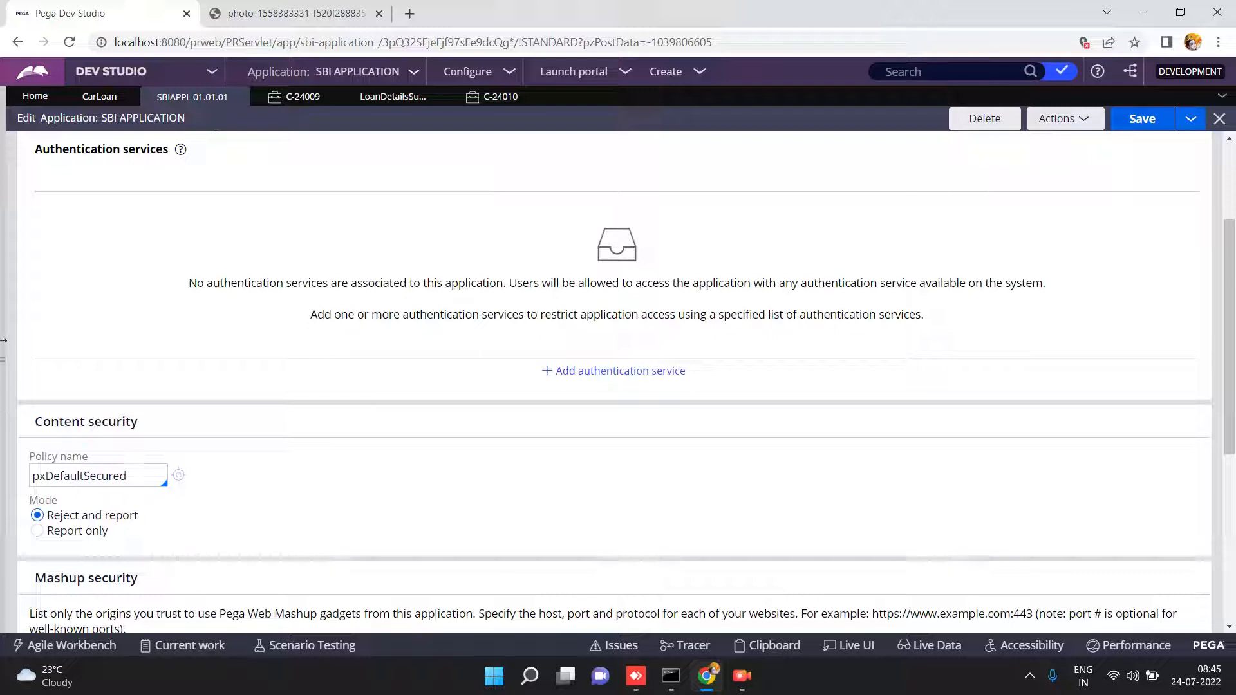
Step: List the Content Security Policy records in the Security category and open the pxDefaultSecured policy
{"action": "left_click", "coordinate": [3, 359]}
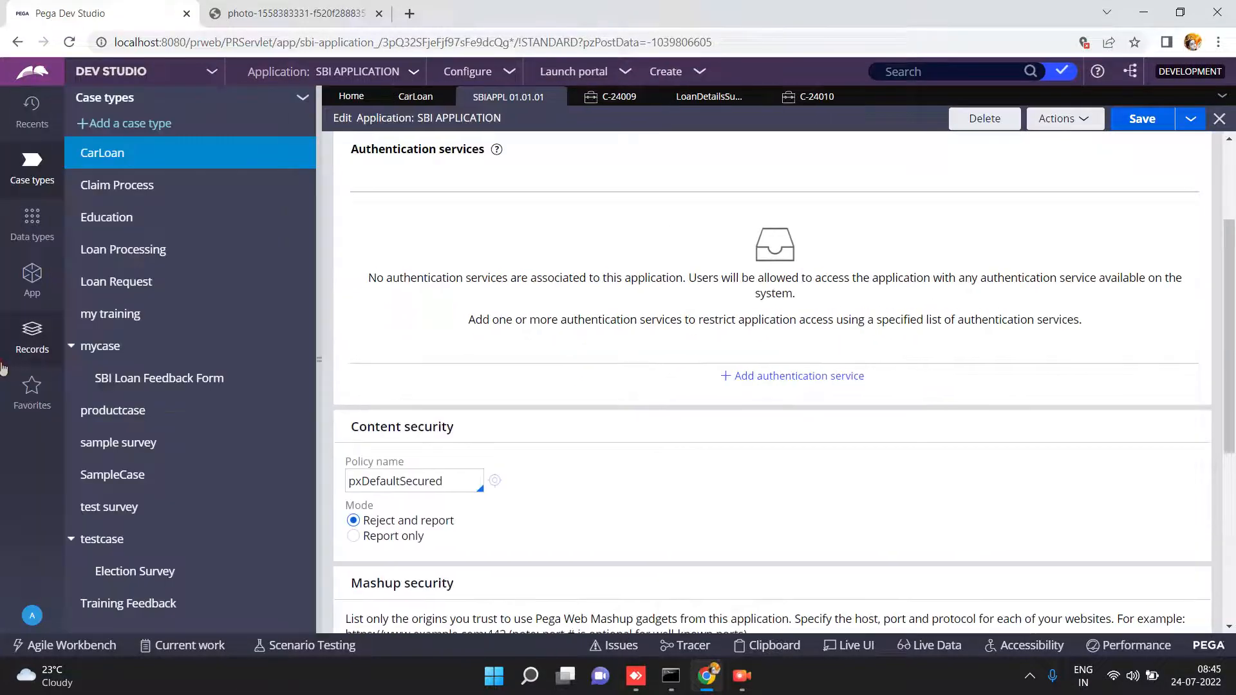
{"action": "left_click", "coordinate": [32, 338]}
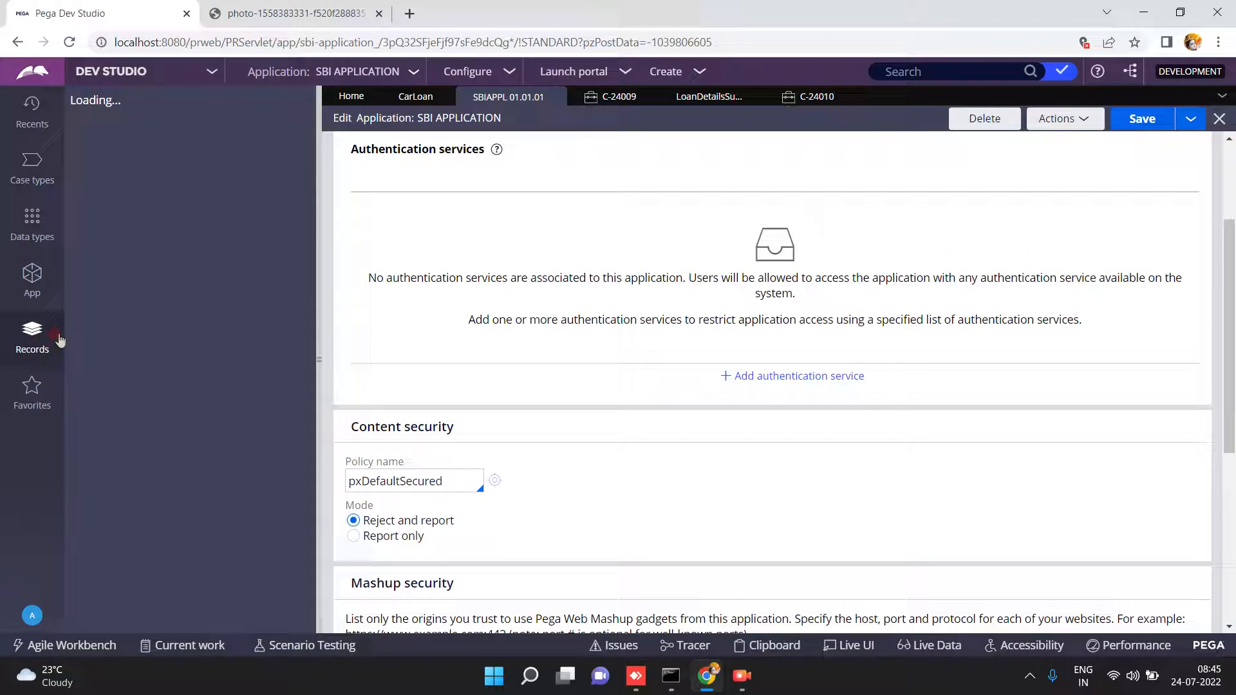
{"action": "left_click", "coordinate": [85, 335]}
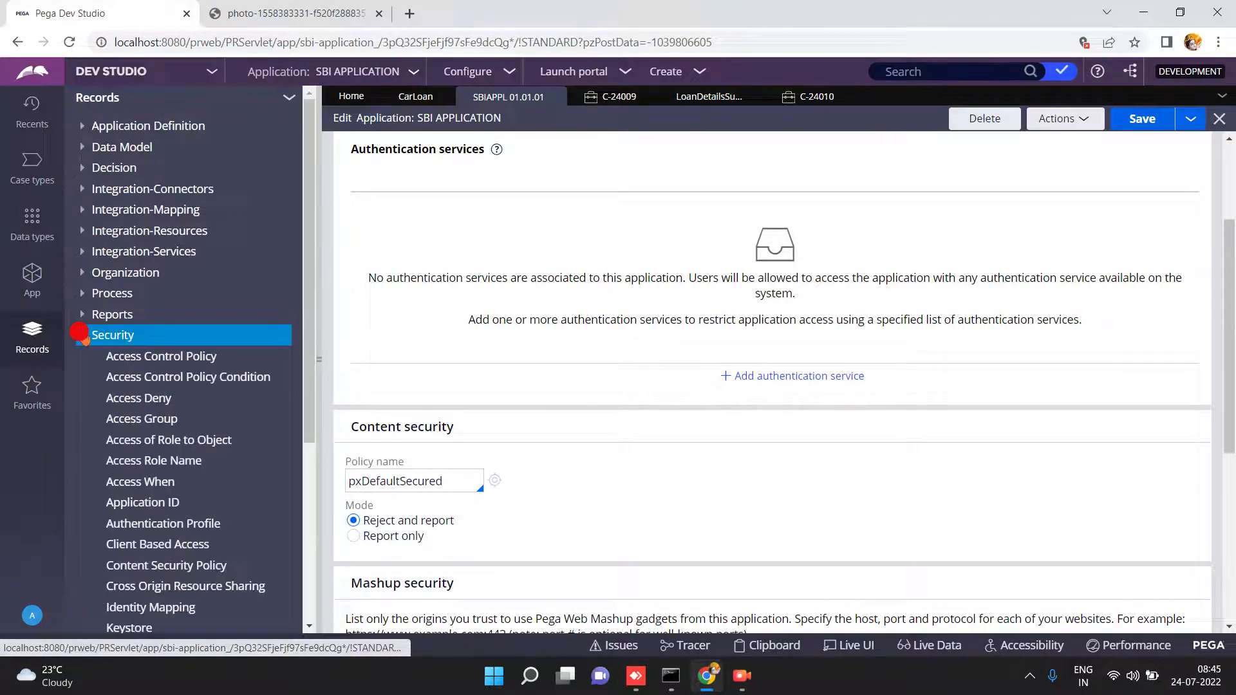
{"action": "left_click", "coordinate": [193, 565]}
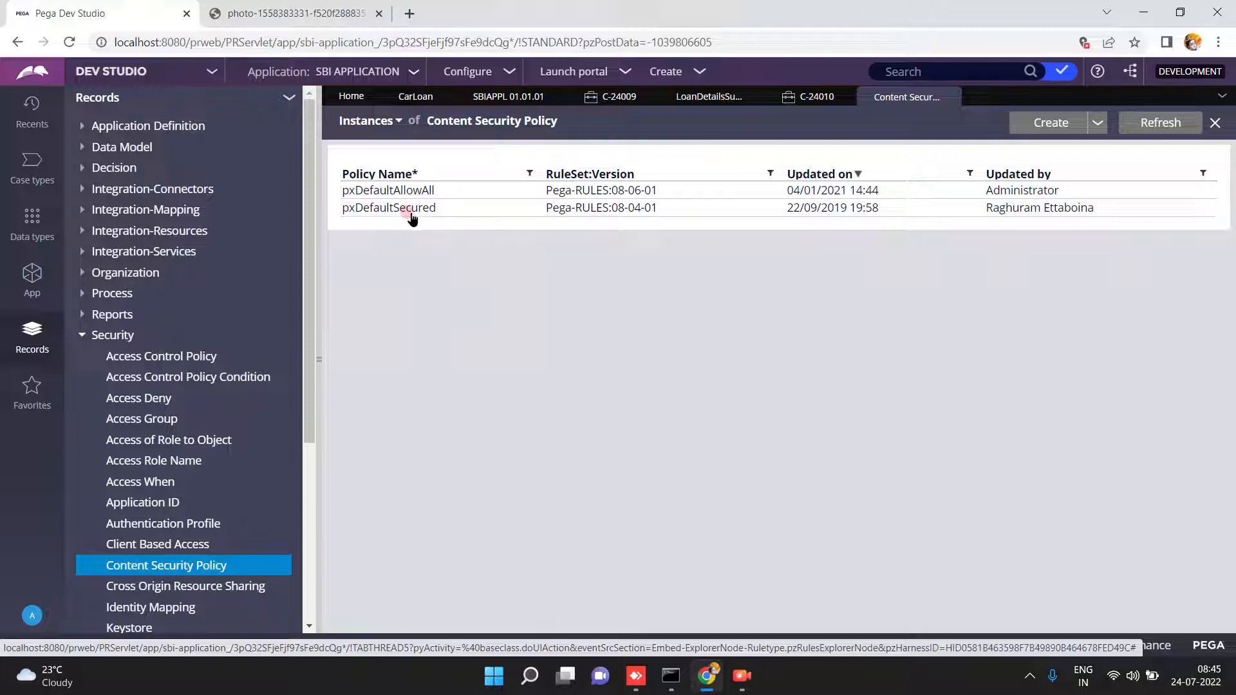
{"action": "left_click", "coordinate": [318, 367]}
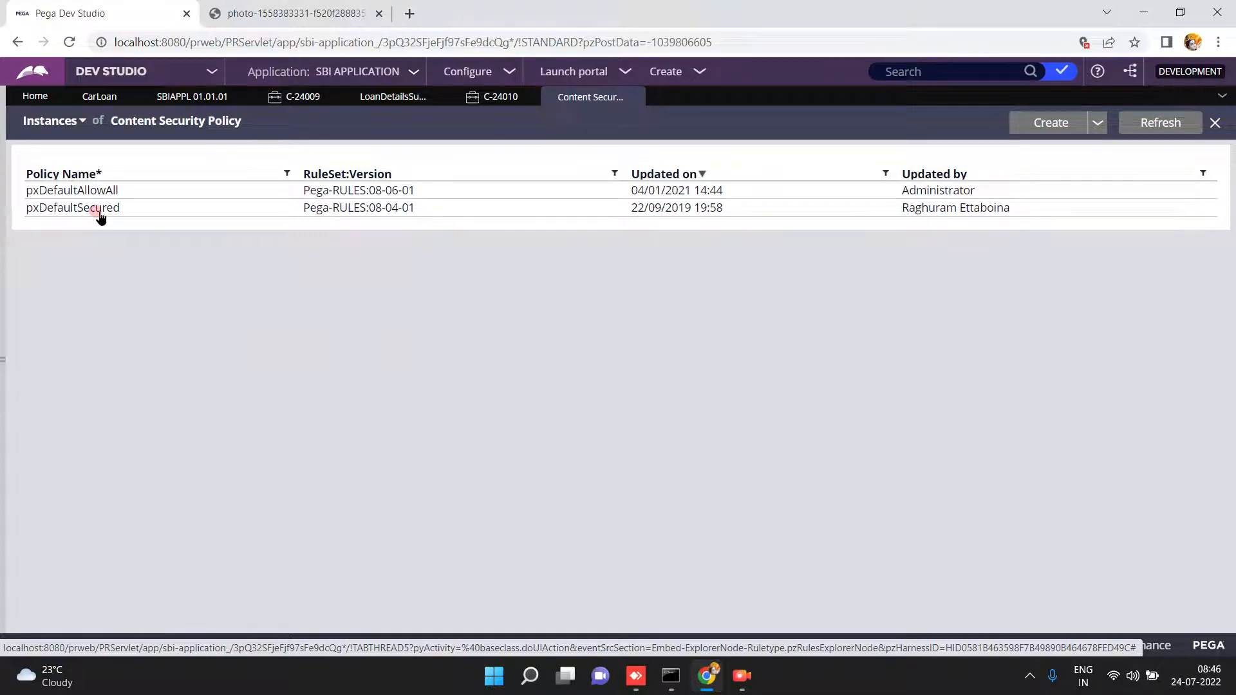
{"action": "left_click", "coordinate": [99, 208]}
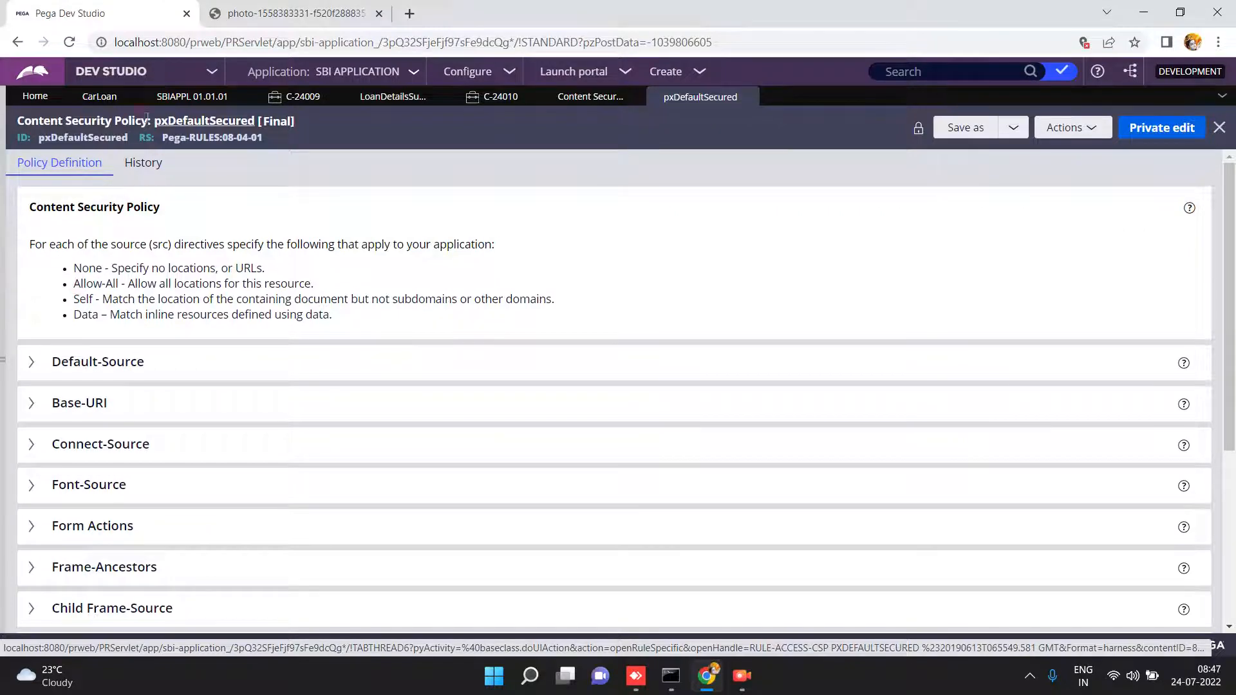
Step: Compare the Pega page's address with the external image's address, and open a new browser tab
{"action": "left_click", "coordinate": [155, 47]}
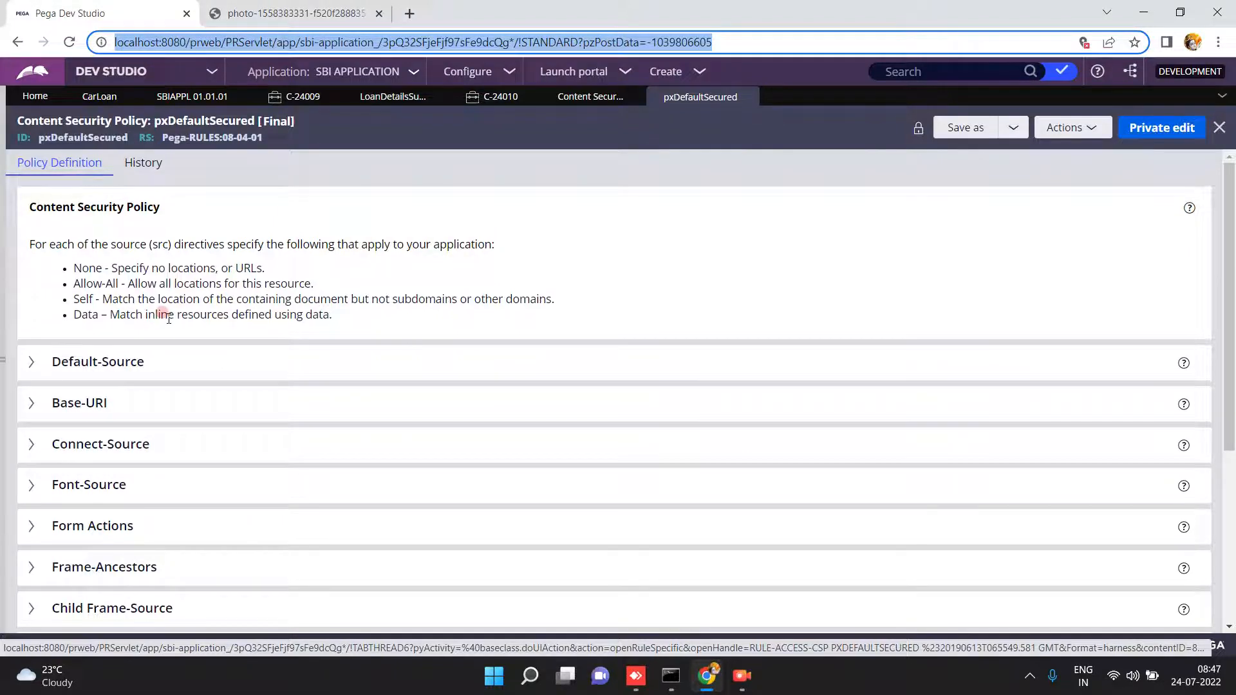
{"action": "left_click", "coordinate": [287, 8]}
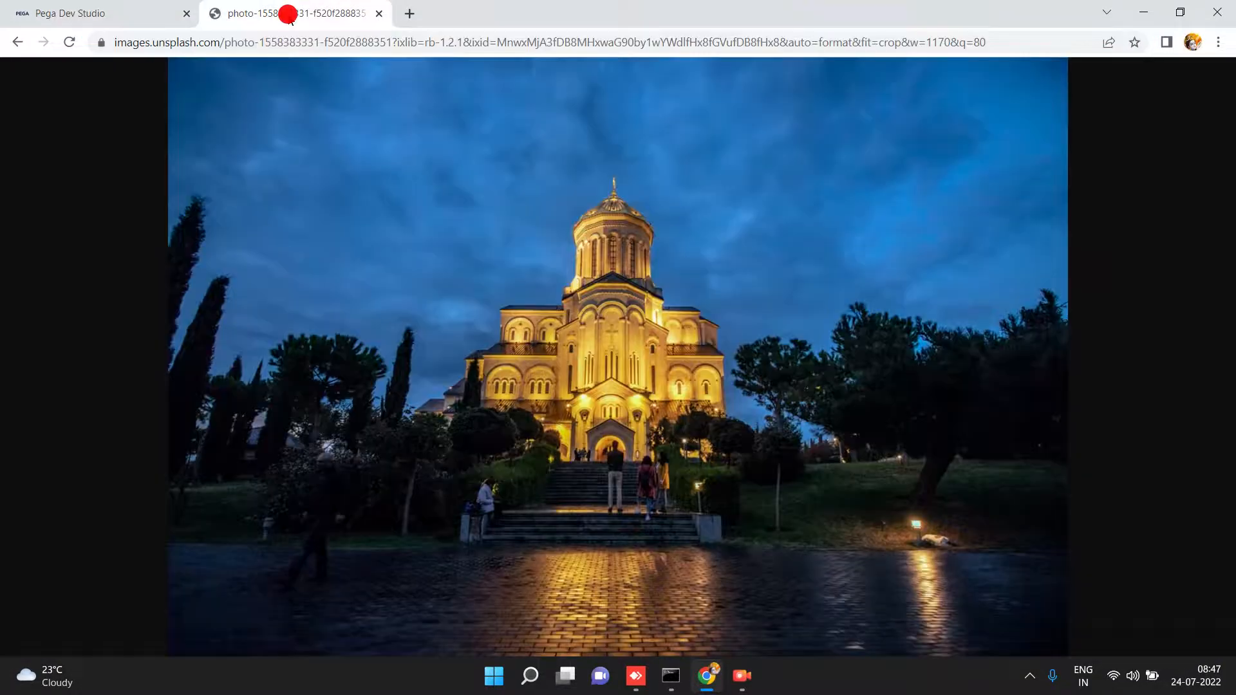
{"action": "left_click", "coordinate": [409, 13]}
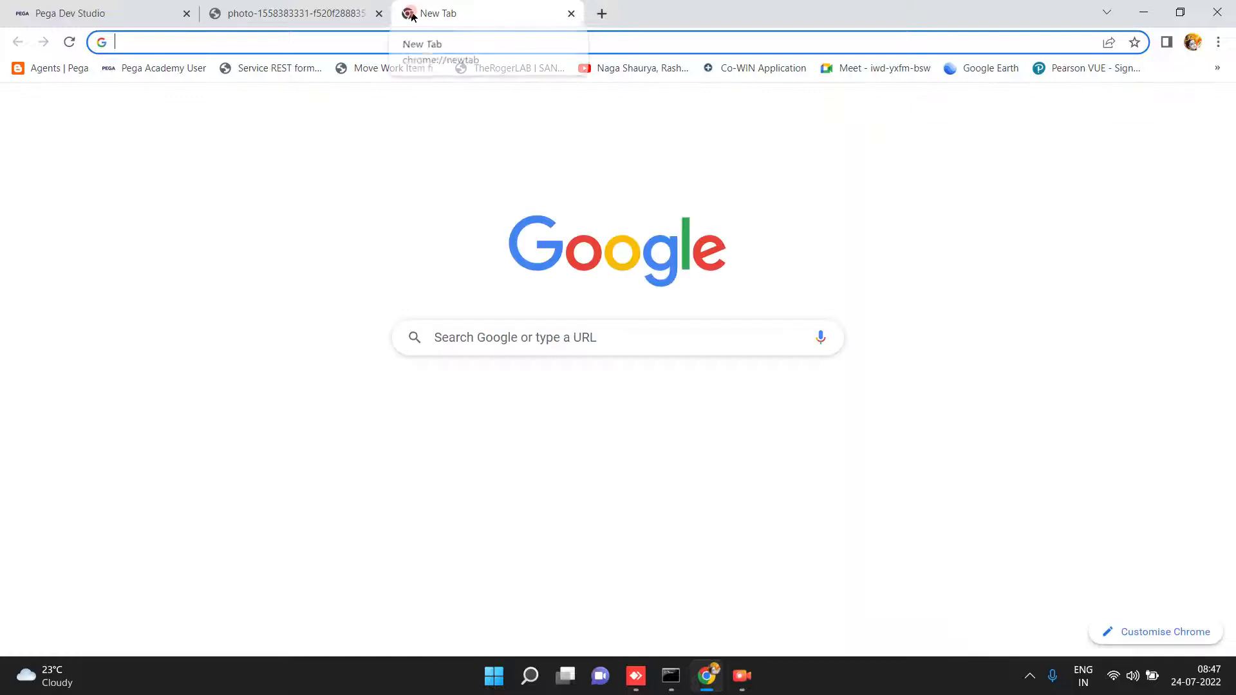
{"action": "type", "text": "sa"}
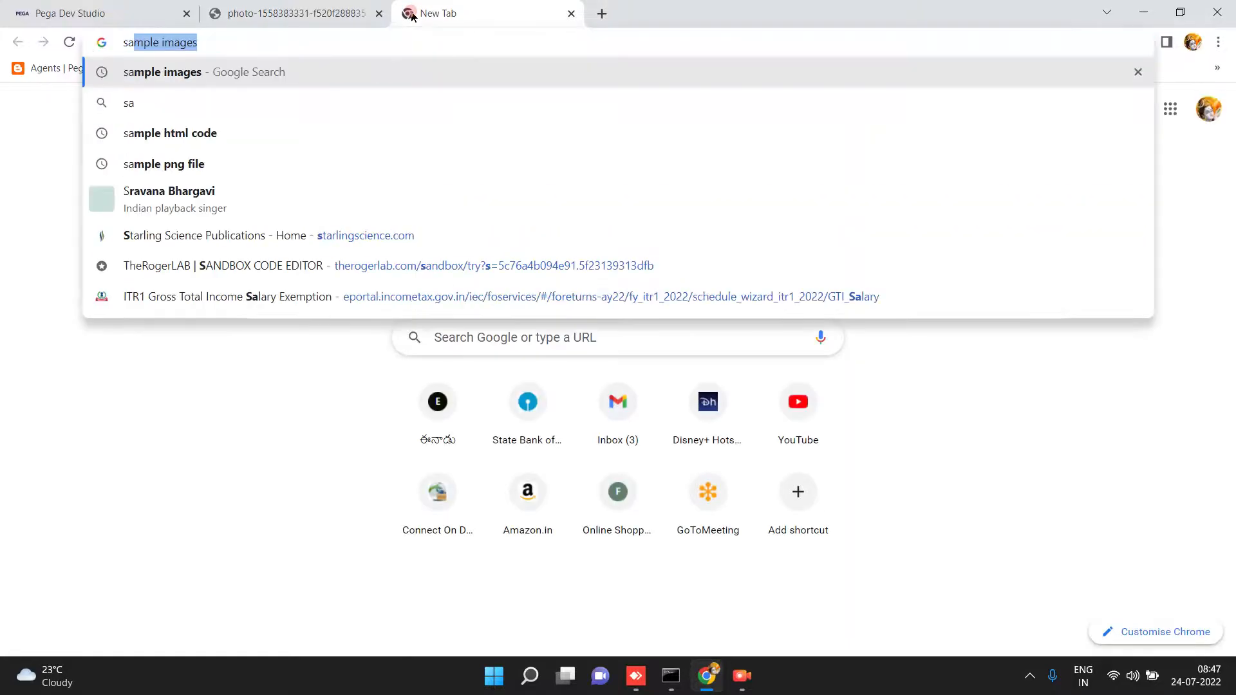
{"action": "type", "text": "me"}
{"action": "key", "text": "Return"}
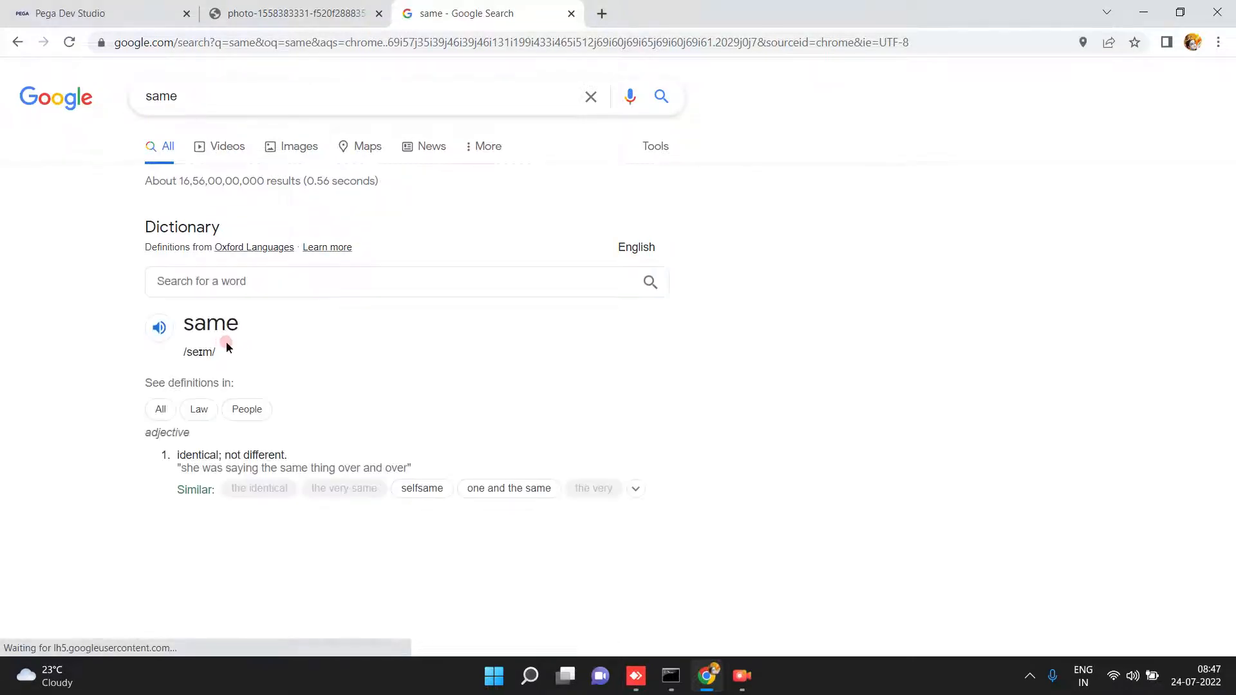
Step: Search Google for "sample images" in place of the current query
{"action": "left_click", "coordinate": [216, 88]}
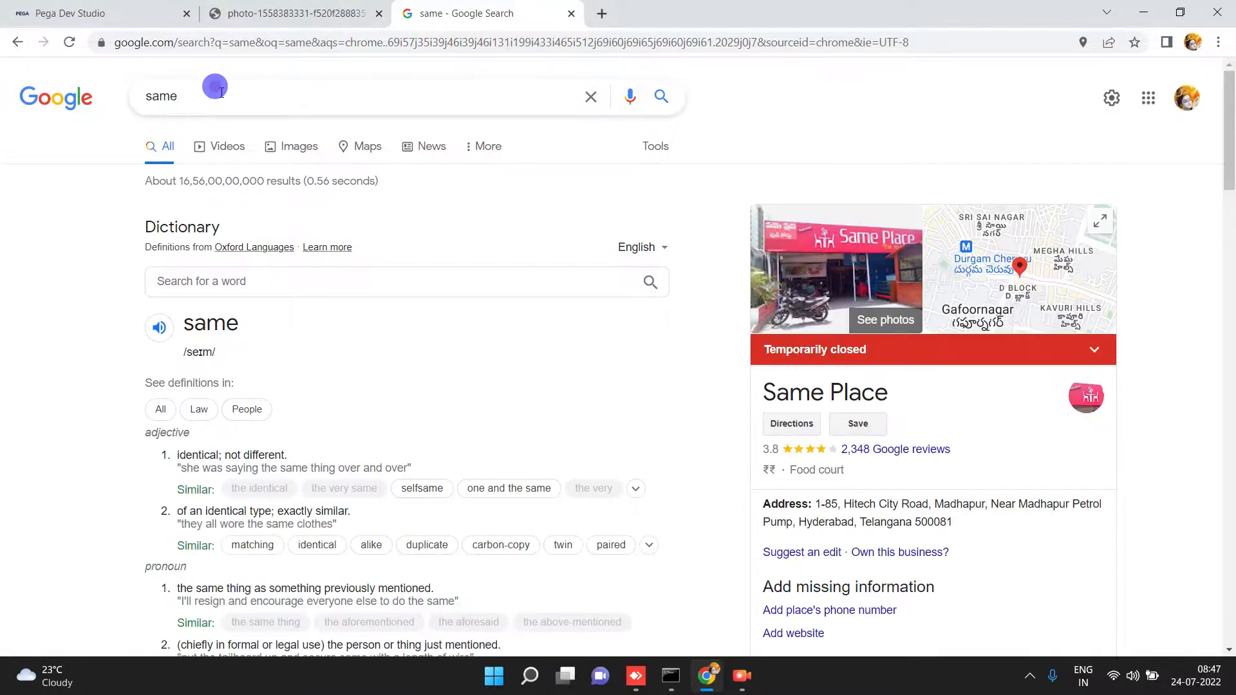
{"action": "double_click", "coordinate": [202, 94]}
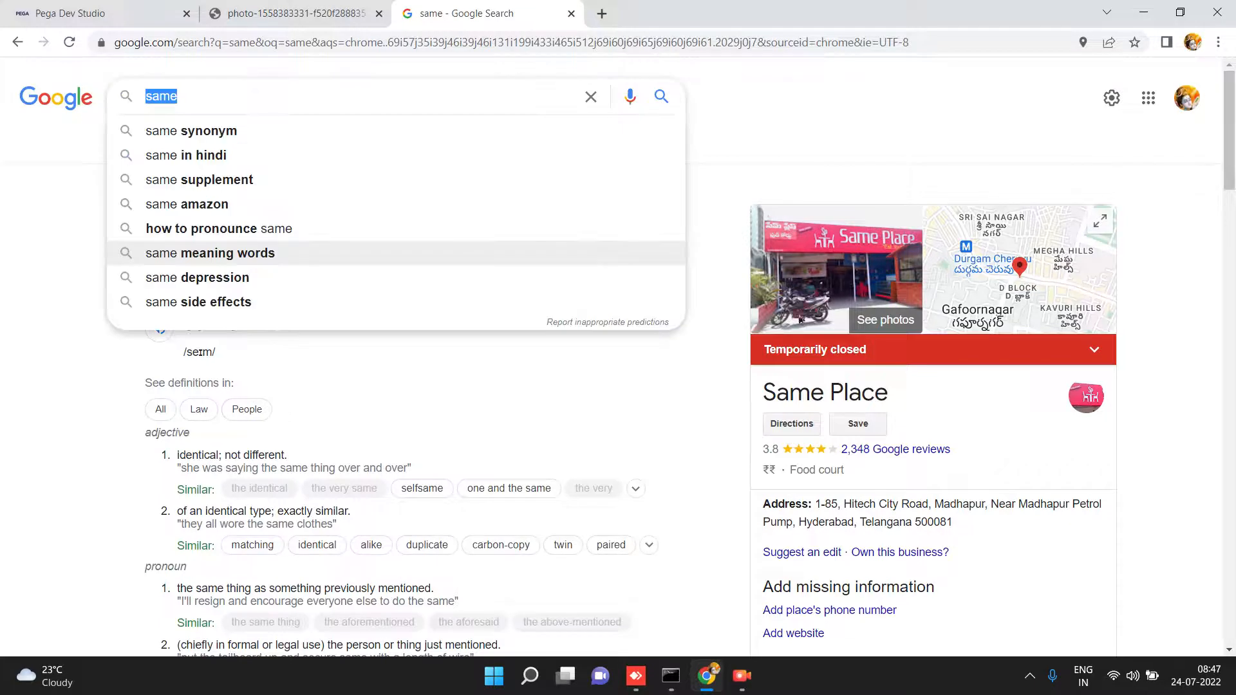
{"action": "type", "text": "sa"}
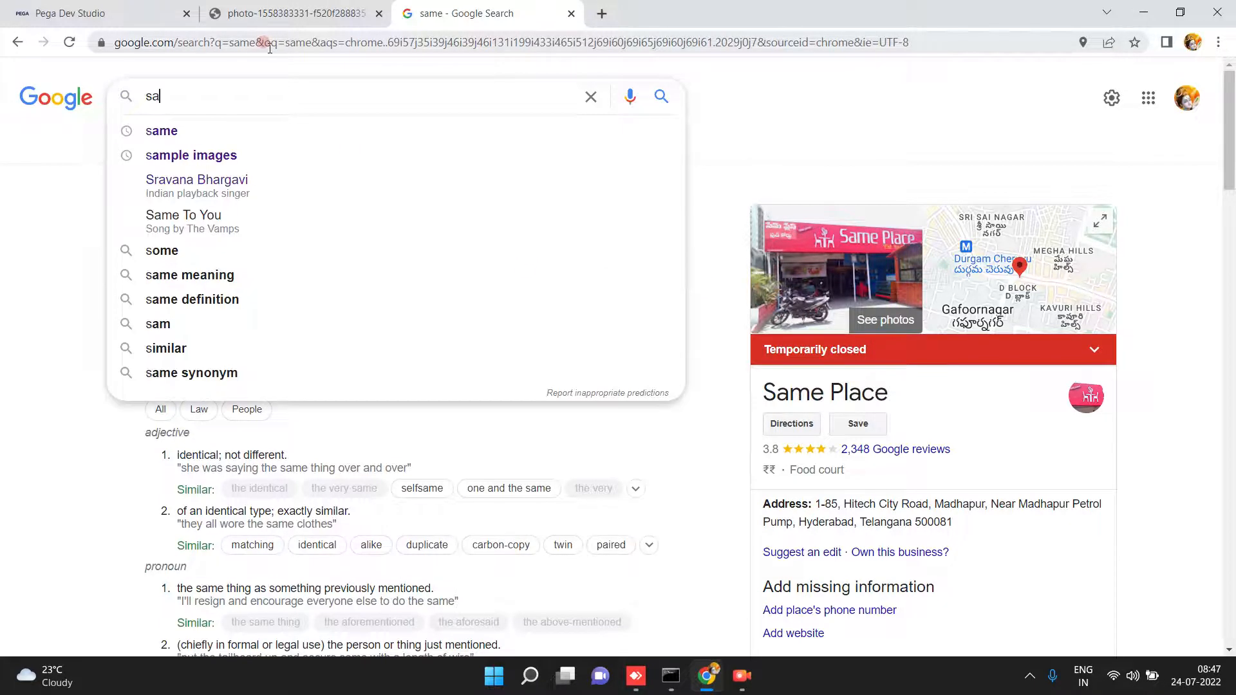
{"action": "type", "text": "mple"}
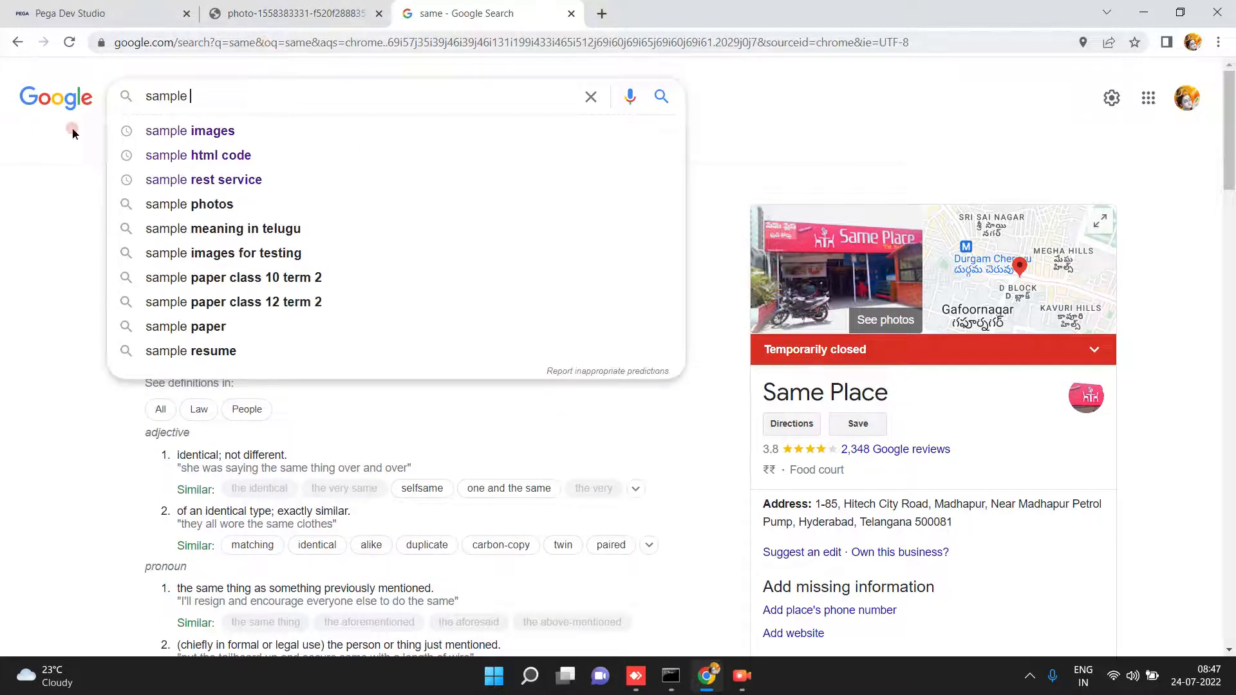
{"action": "left_click", "coordinate": [217, 131]}
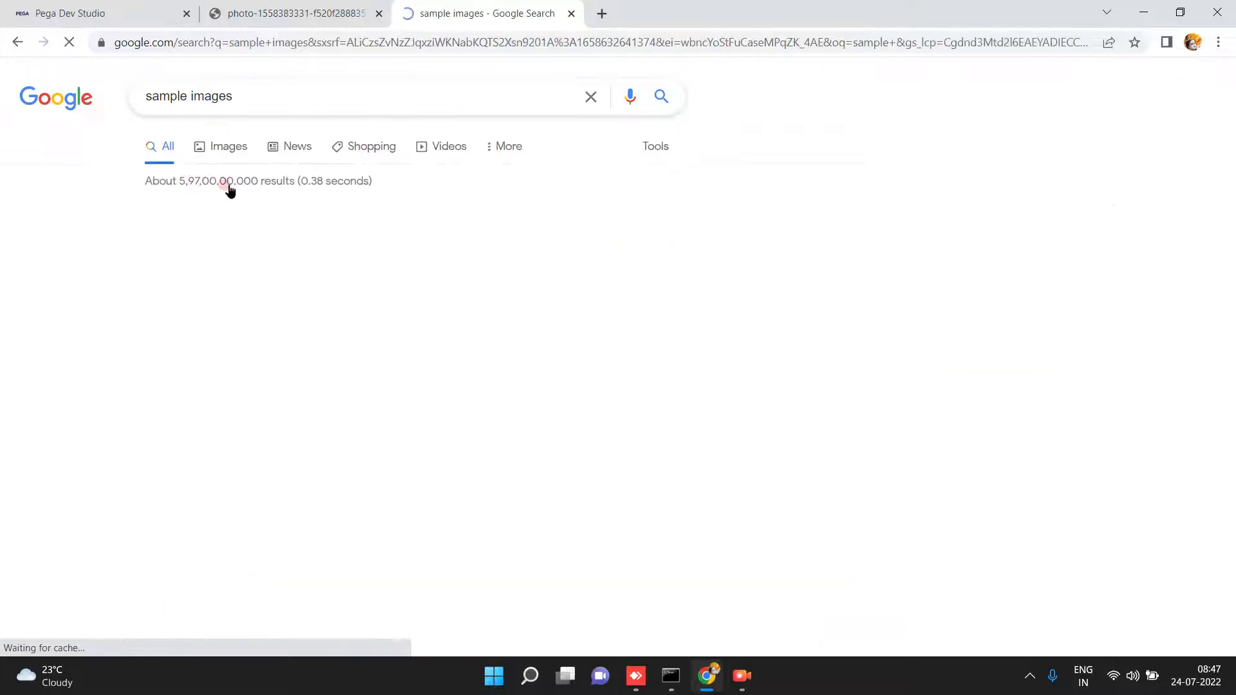
Step: Open the toucan image from the results in its own browser tab and close the search results tab
{"action": "right_click", "coordinate": [194, 284]}
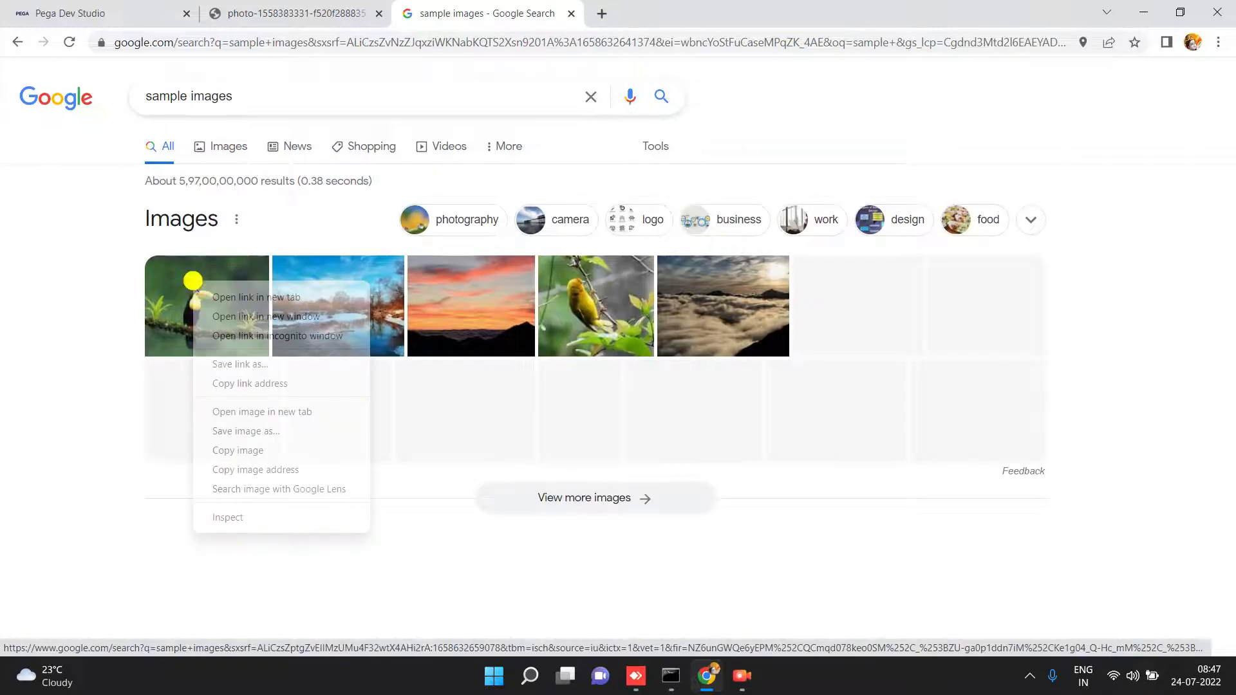
{"action": "left_click", "coordinate": [290, 415]}
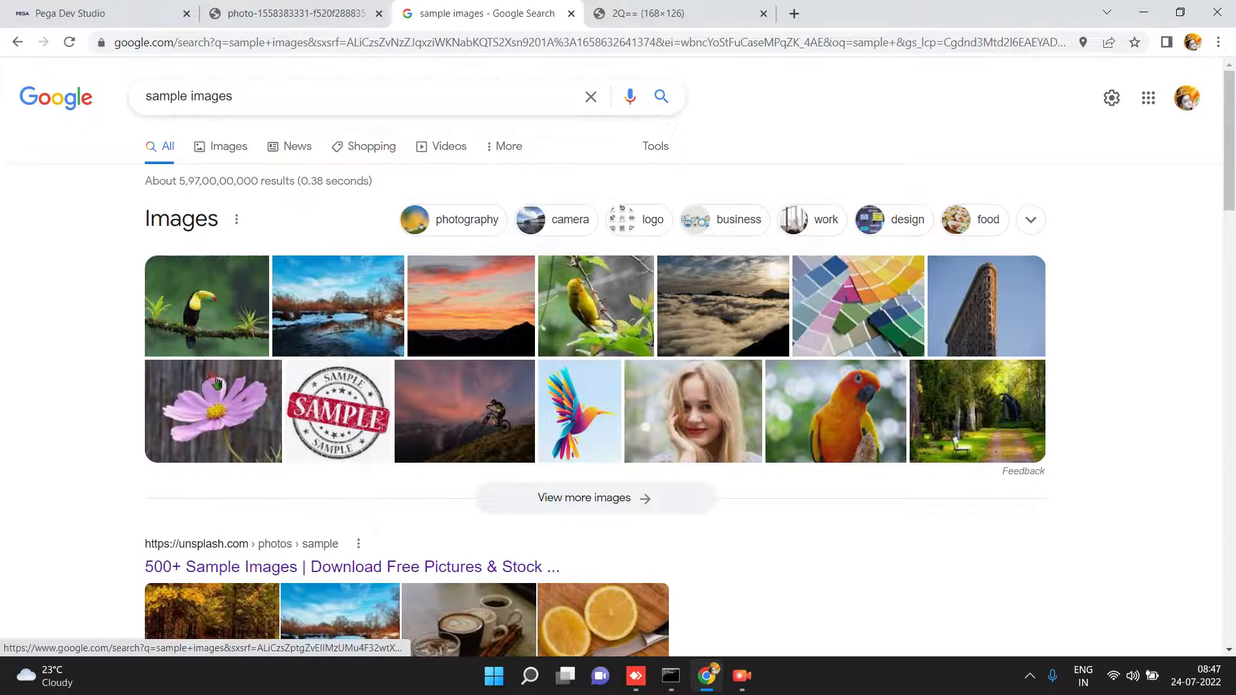
{"action": "left_click", "coordinate": [571, 13]}
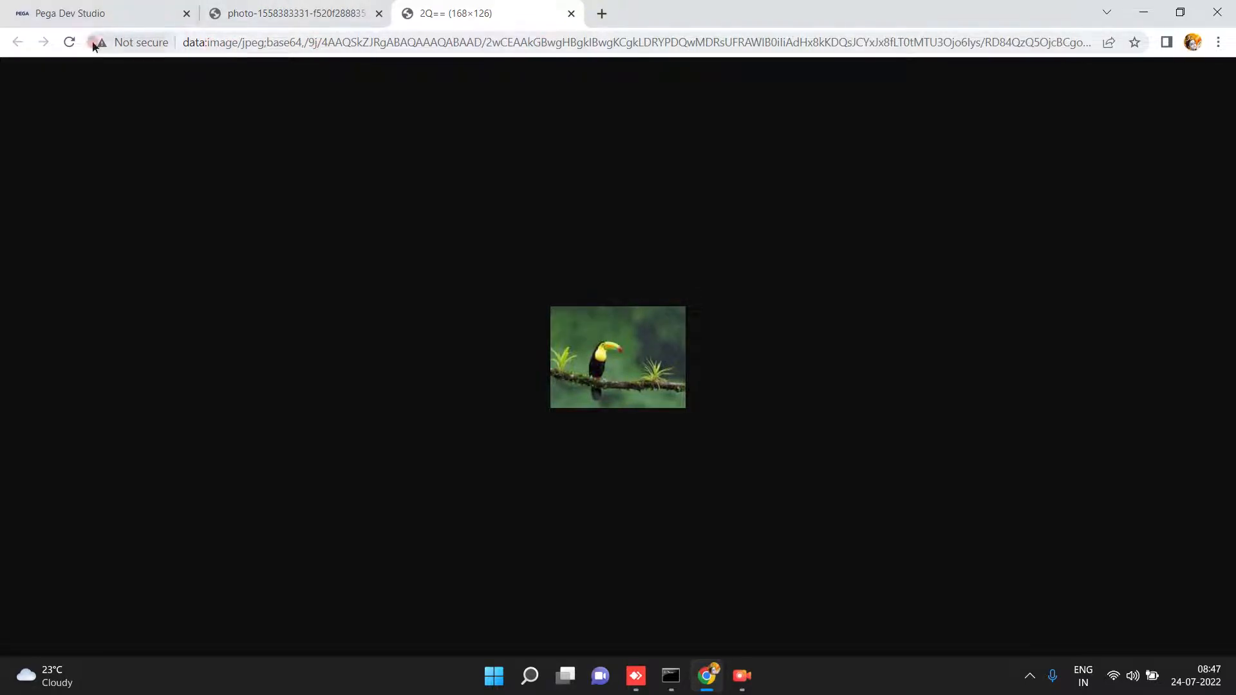
Step: Compare the toucan image's data address with the policy's Data option description, and close both image tabs
{"action": "left_click", "coordinate": [100, 13]}
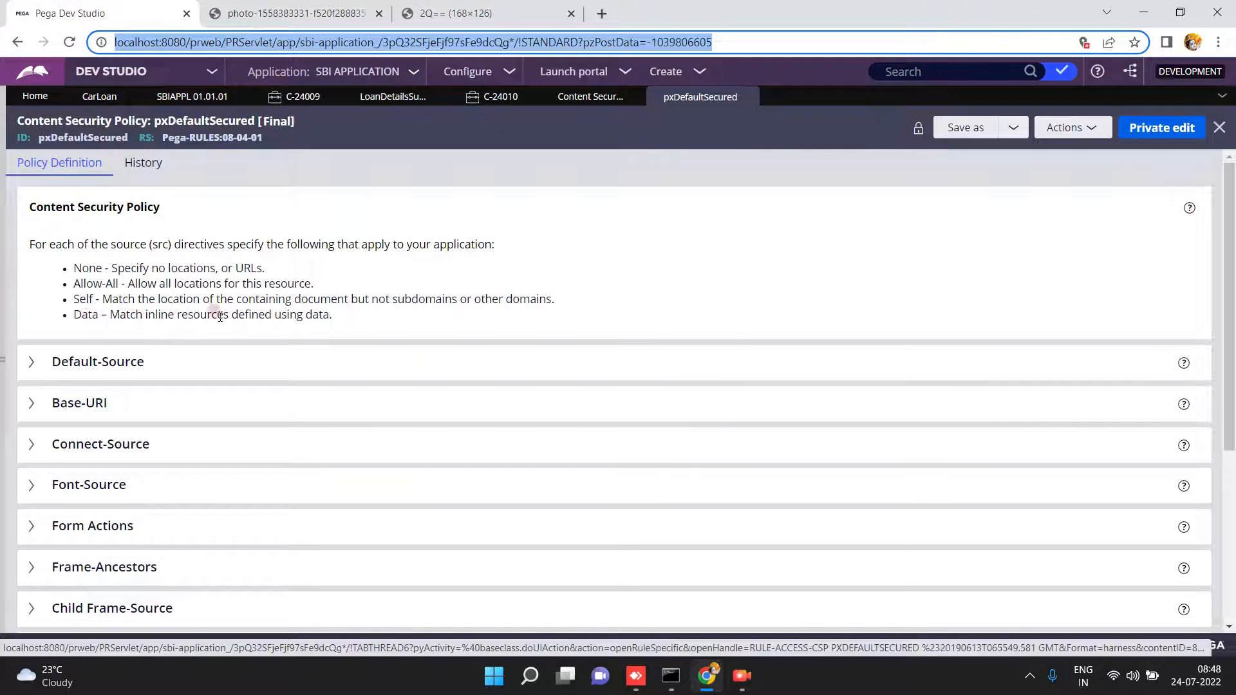
{"action": "left_click", "coordinate": [473, 13]}
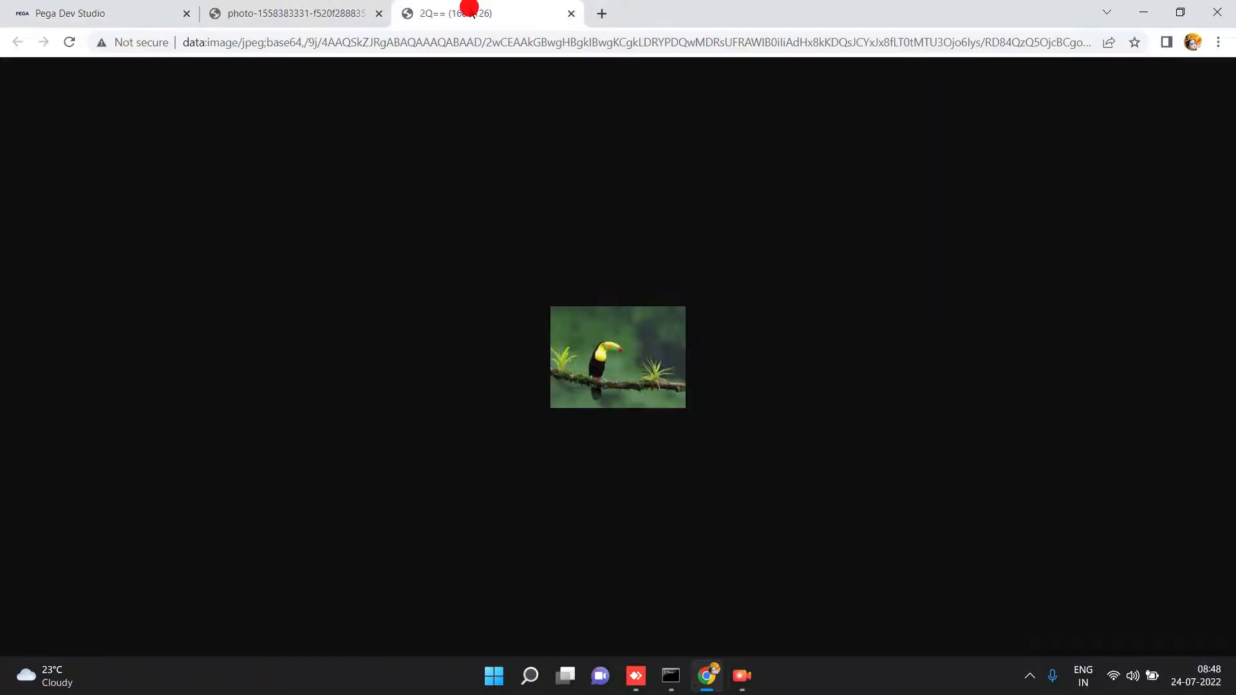
{"action": "left_click", "coordinate": [570, 13]}
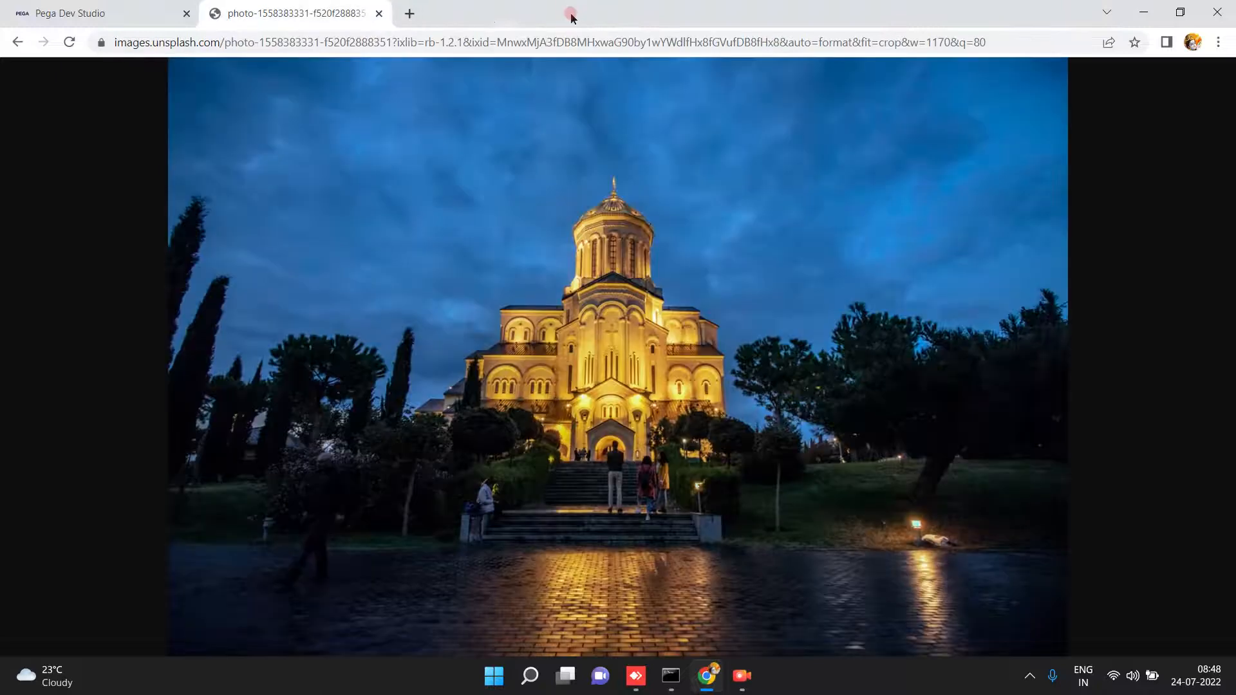
{"action": "left_click", "coordinate": [379, 14]}
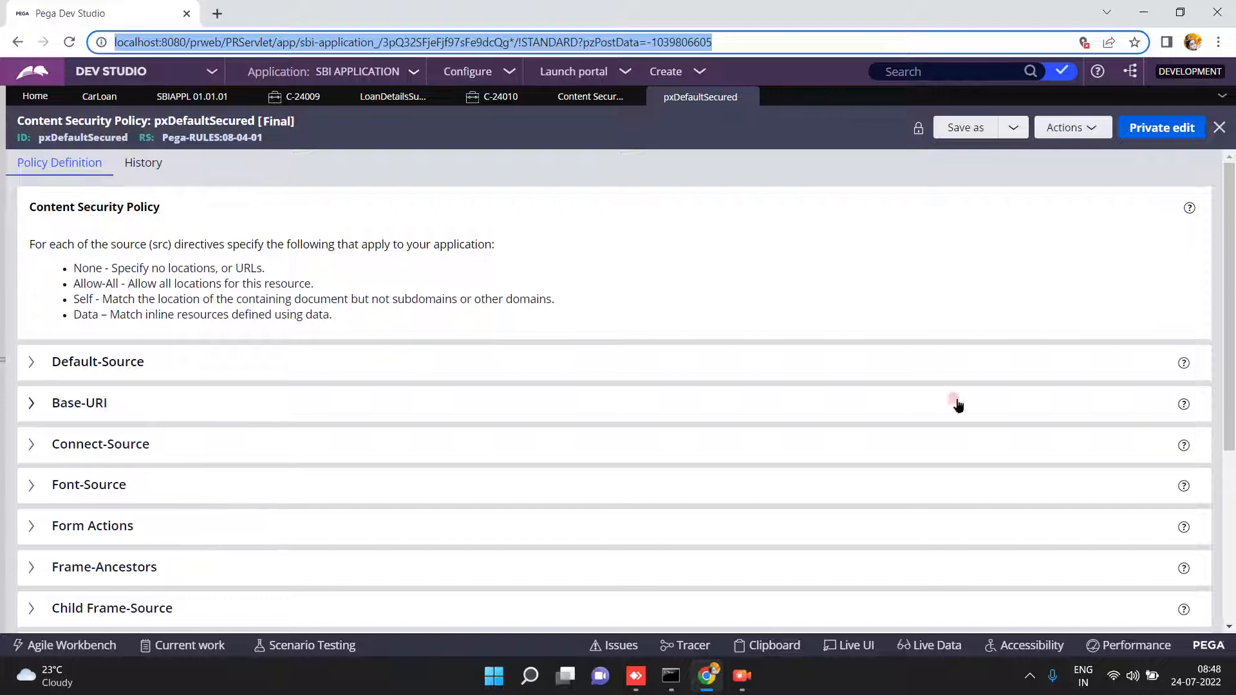
Step: Examine the Script-Source and Media-Source directives of the pxDefaultSecured policy, collapsing each one after viewing
{"action": "left_click", "coordinate": [1230, 496]}
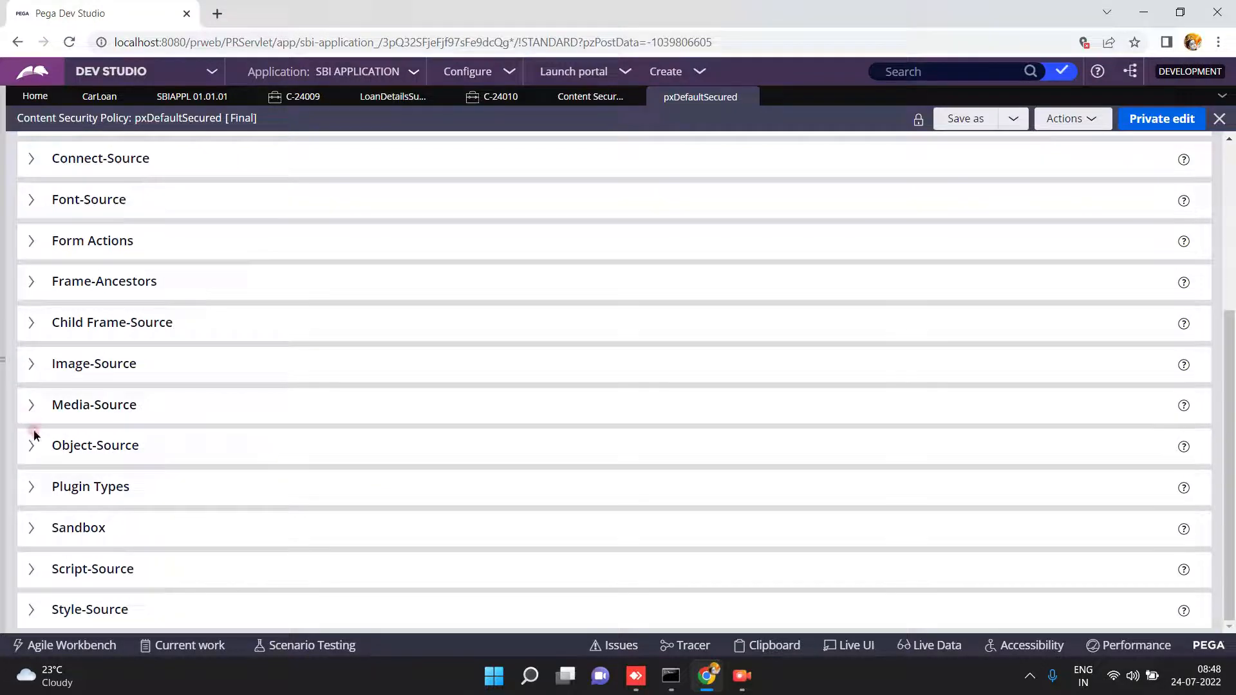
{"action": "left_click", "coordinate": [30, 570]}
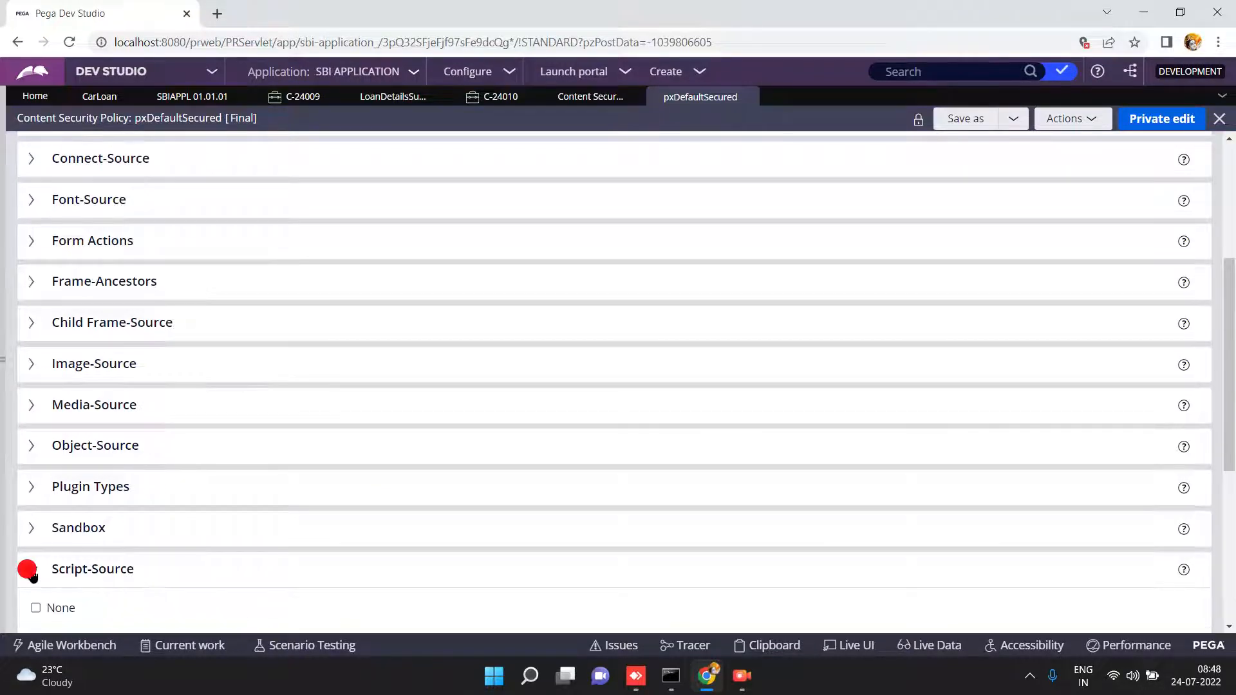
{"action": "left_click", "coordinate": [31, 570]}
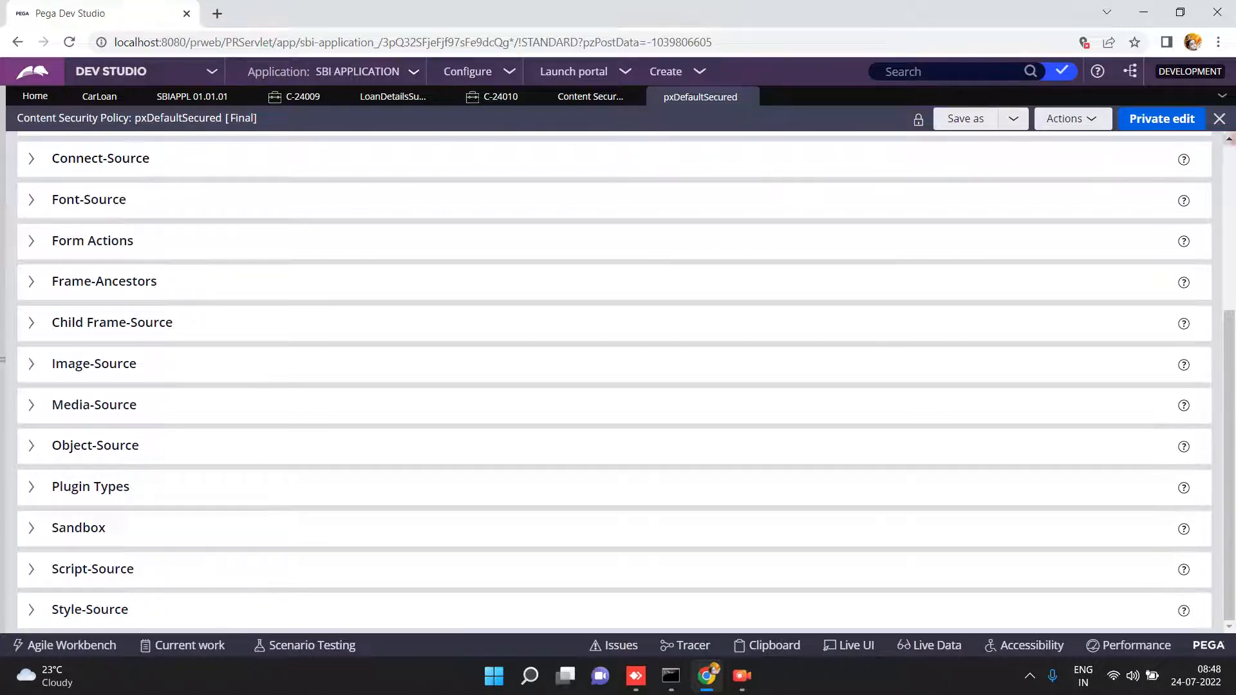
{"action": "left_click", "coordinate": [1229, 160]}
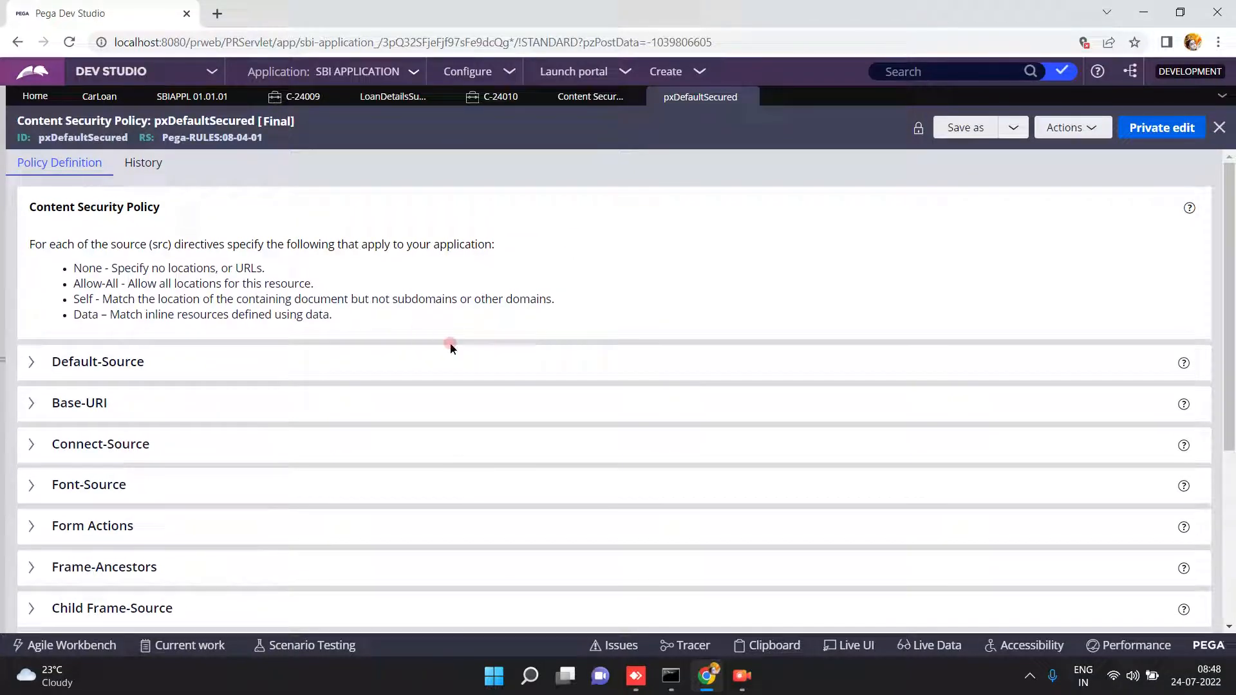
{"action": "left_click", "coordinate": [1230, 490]}
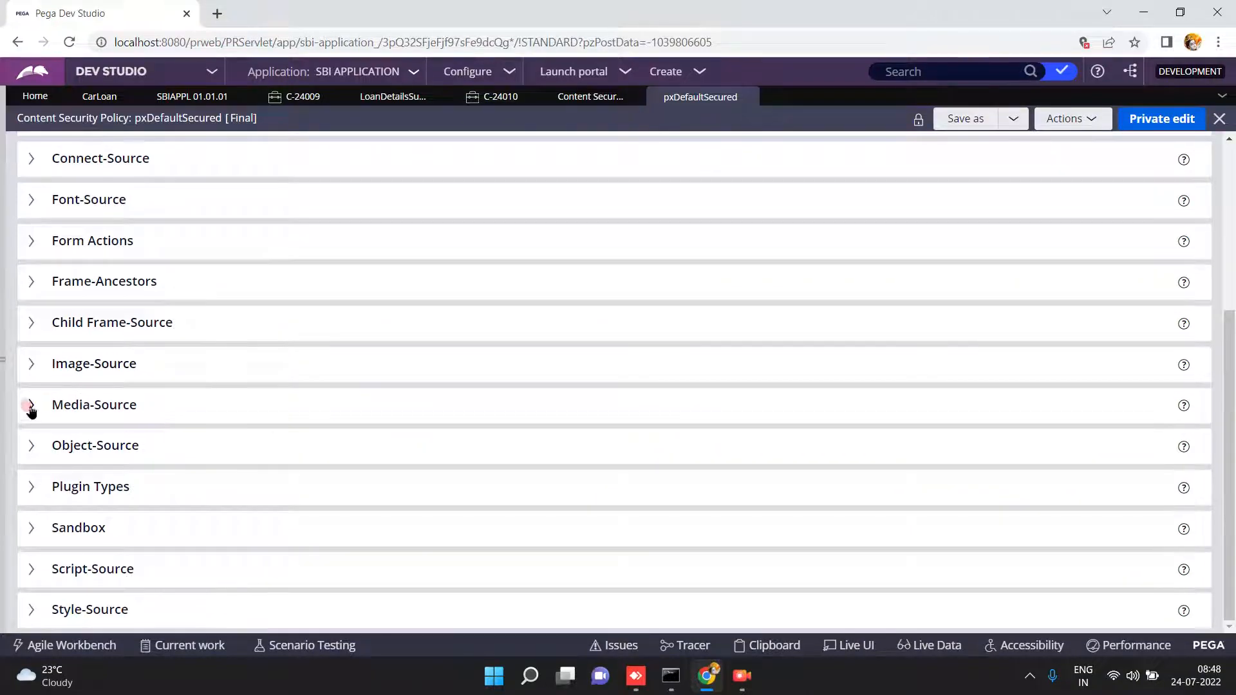
{"action": "left_click", "coordinate": [28, 404]}
{"action": "left_click", "coordinate": [85, 412]}
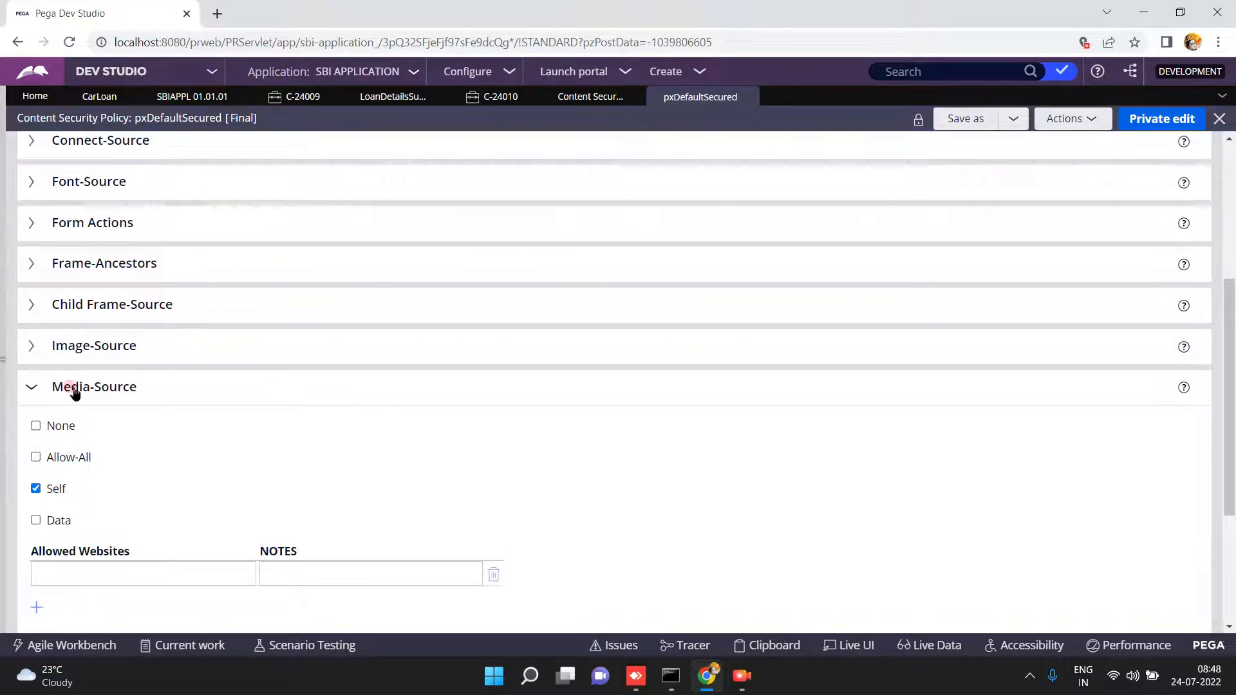
{"action": "left_click", "coordinate": [31, 389]}
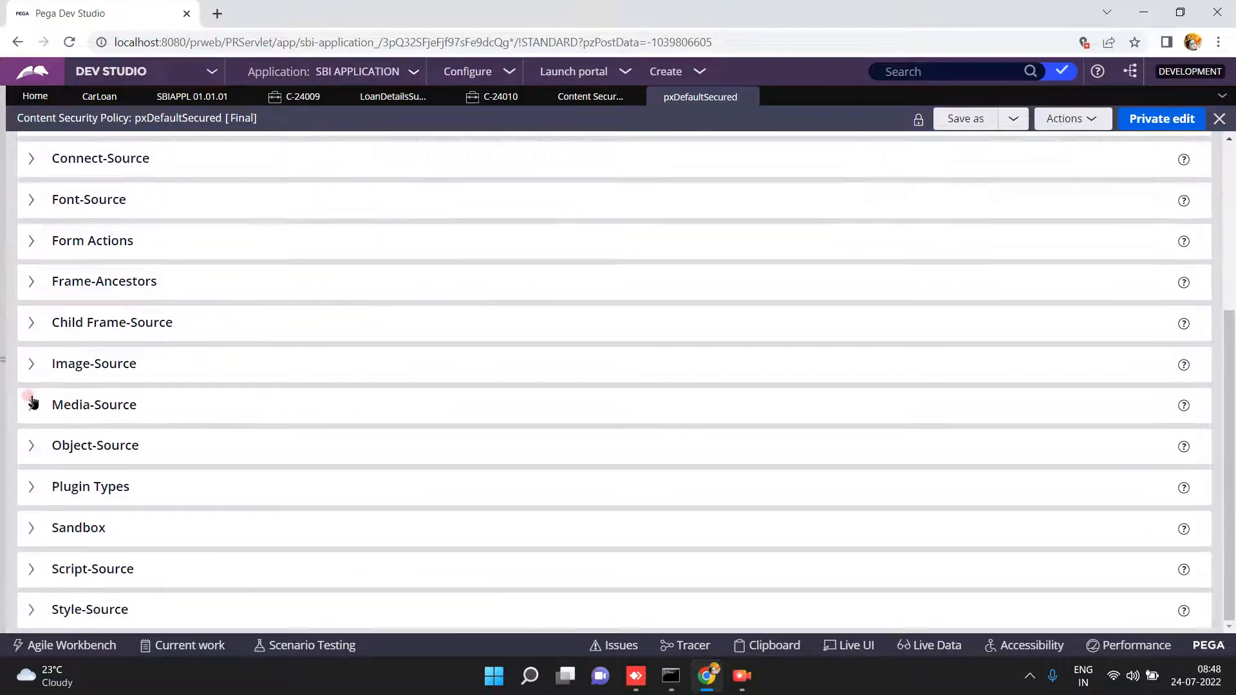
Step: Examine the Self option and the Allowed Websites list of the Image-Source directive against the application's own address
{"action": "left_click", "coordinate": [31, 364]}
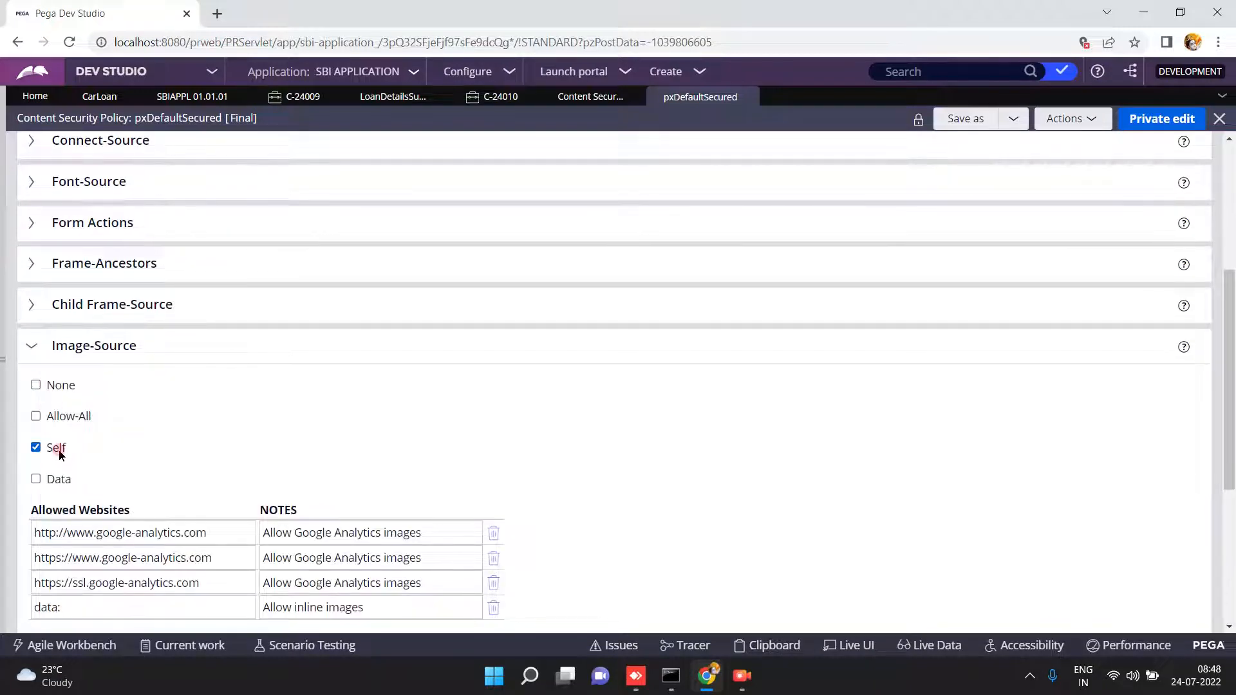
{"action": "left_click", "coordinate": [197, 42]}
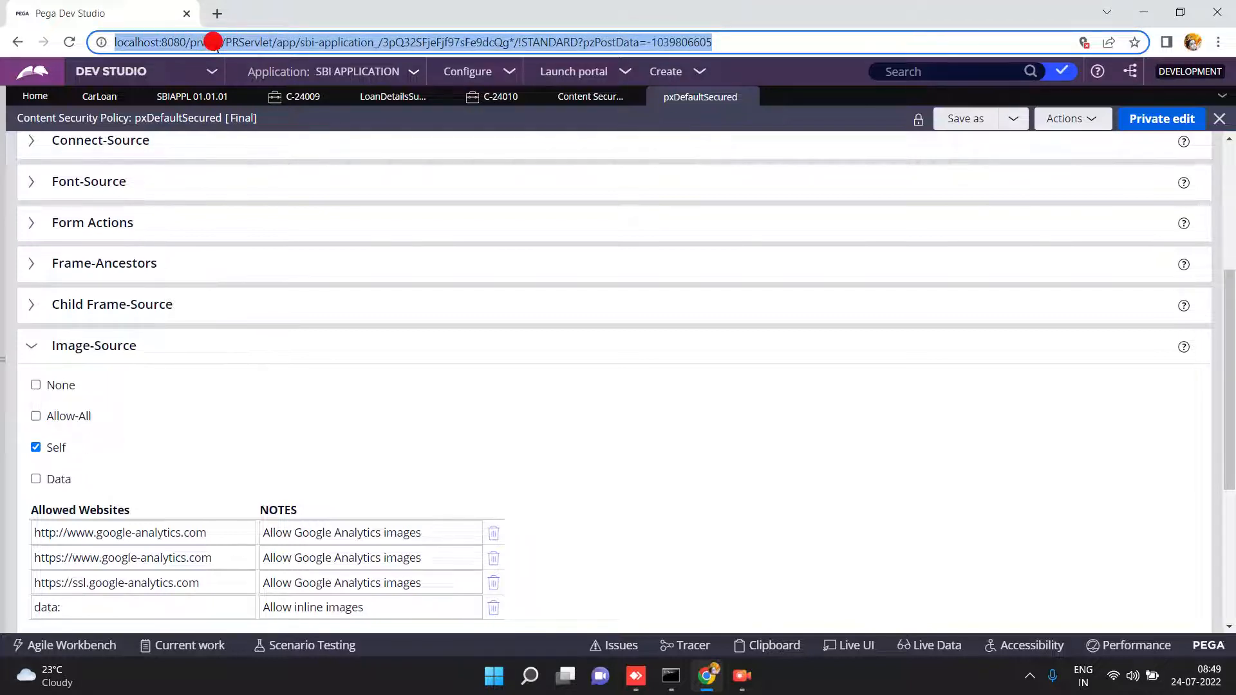
{"action": "triple_click", "coordinate": [130, 513]}
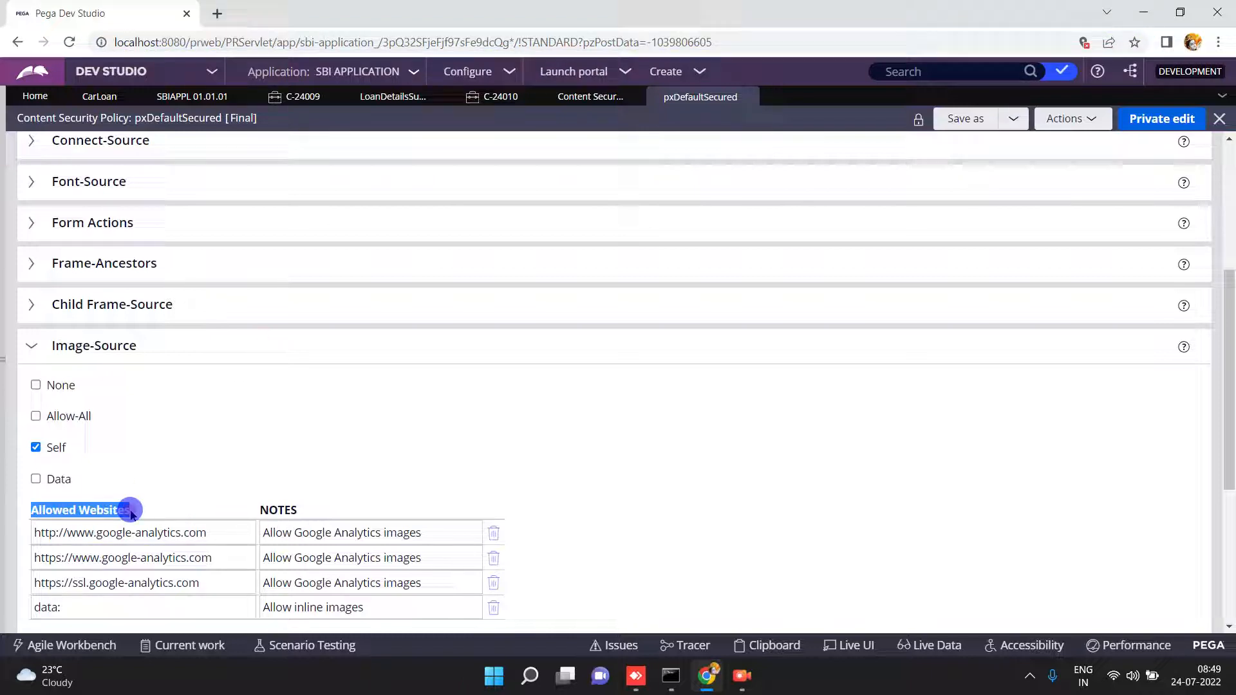
{"action": "triple_click", "coordinate": [131, 510]}
Step: Start a private edit of the pxDefaultSecured policy, enable Allow-All for Image-Source, and save it
{"action": "left_click", "coordinate": [1151, 121]}
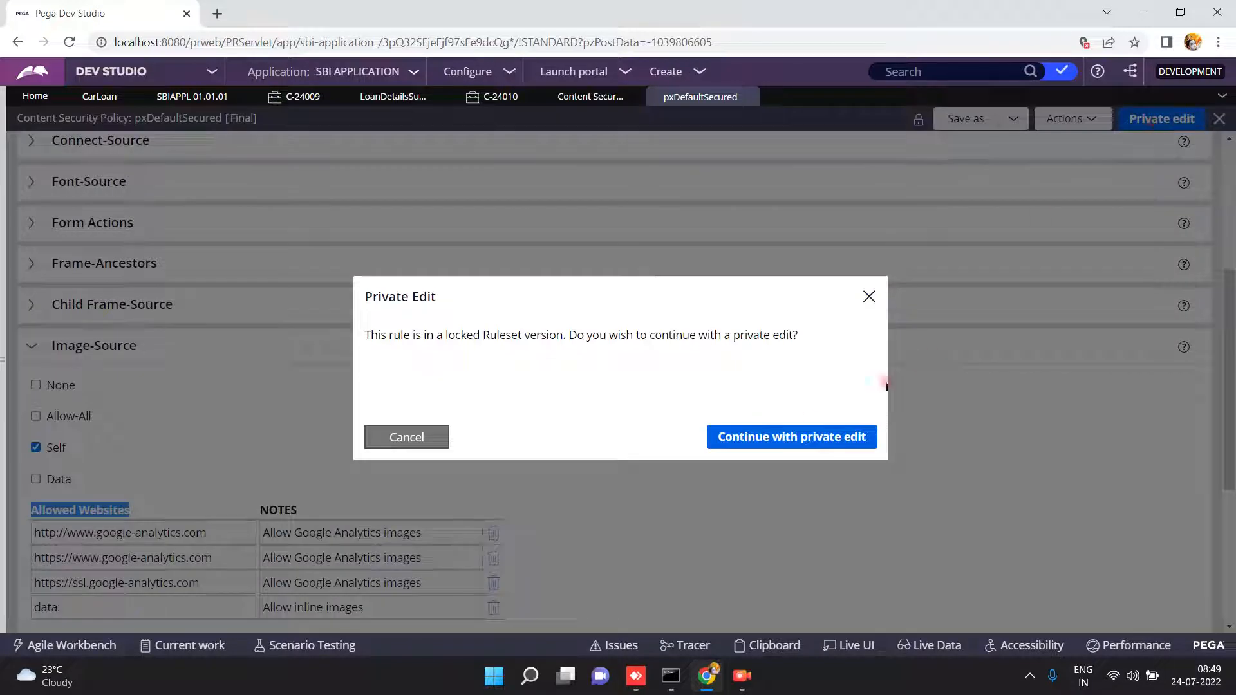
{"action": "left_click", "coordinate": [794, 439]}
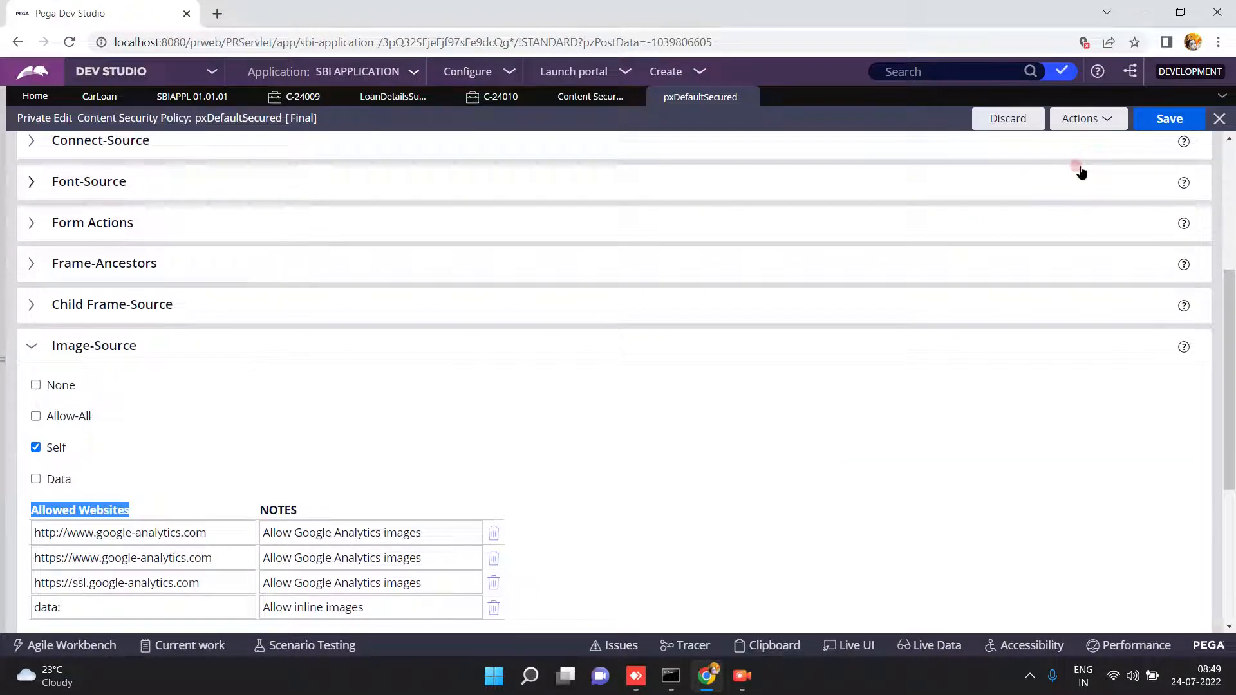
{"action": "left_click", "coordinate": [1163, 119]}
{"action": "left_click", "coordinate": [35, 416]}
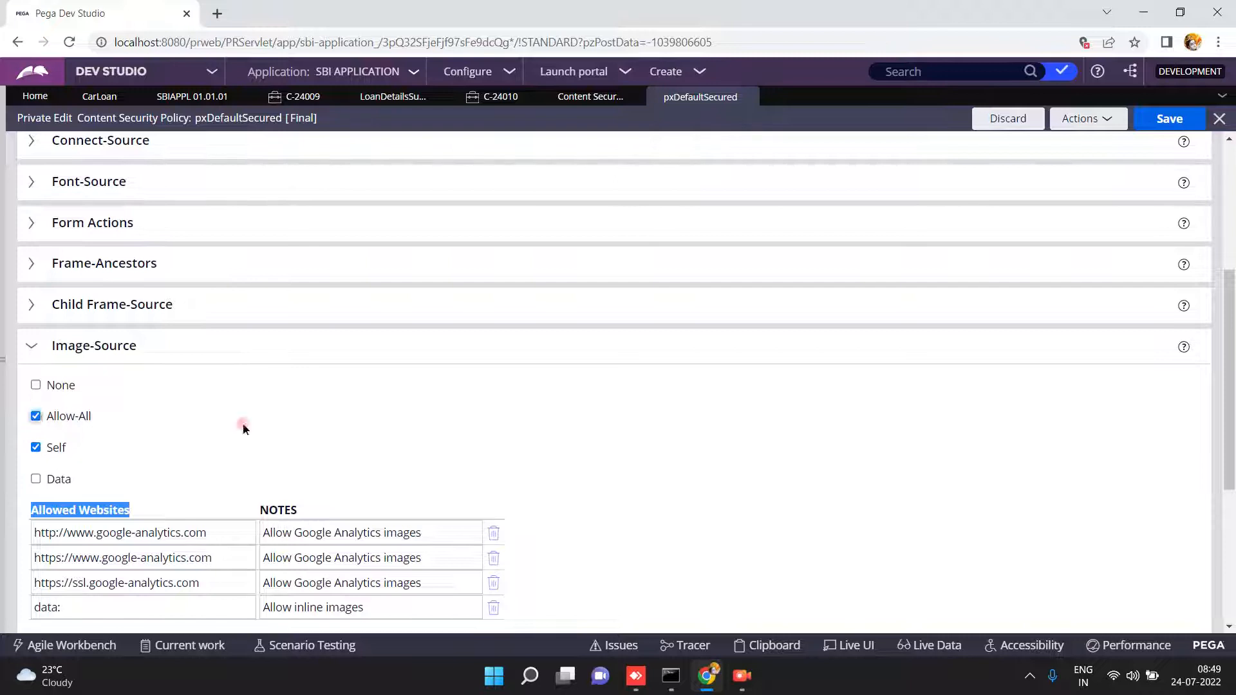
{"action": "left_click", "coordinate": [1168, 120]}
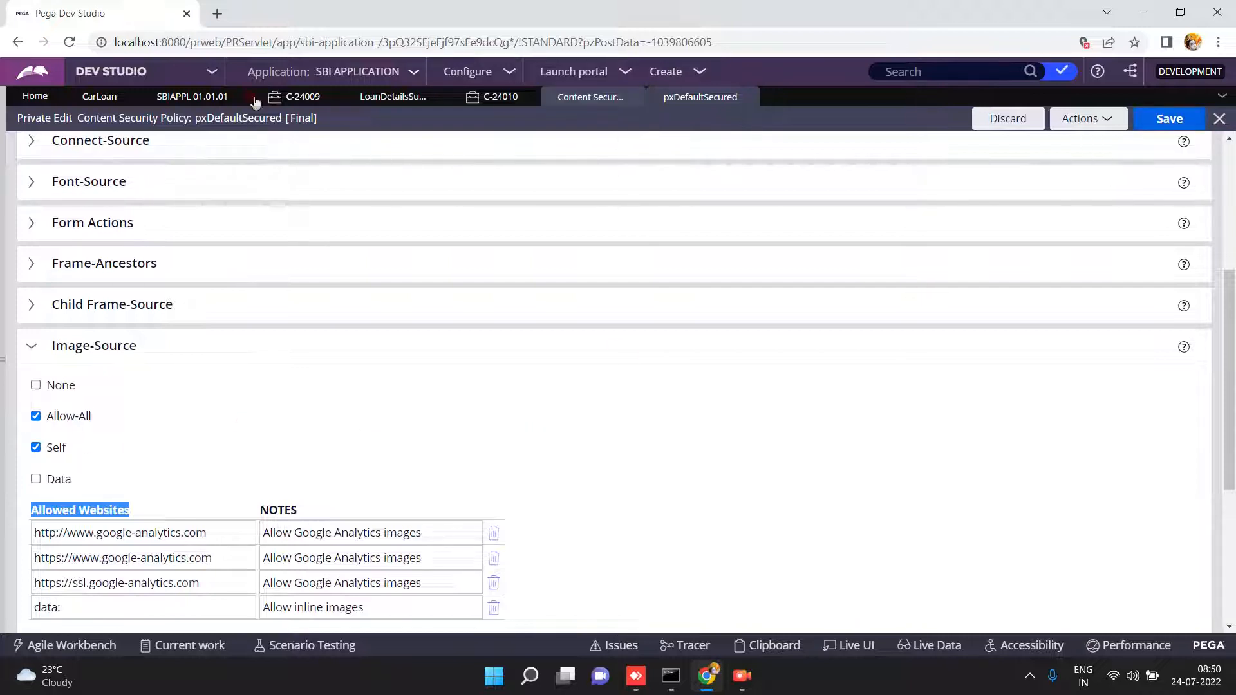
Step: Save and run the CarLoan case type to check the image on the new case's form, and close that case
{"action": "left_click", "coordinate": [79, 97]}
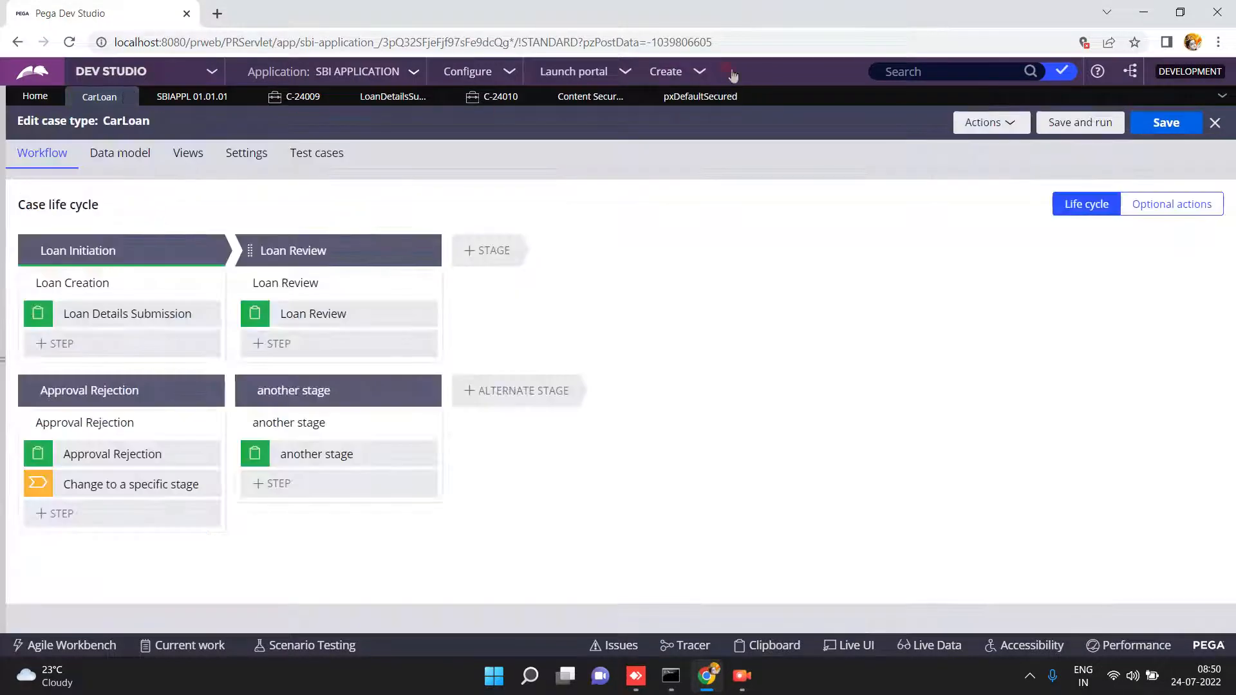
{"action": "left_click", "coordinate": [1087, 122]}
{"action": "left_click", "coordinate": [1087, 123]}
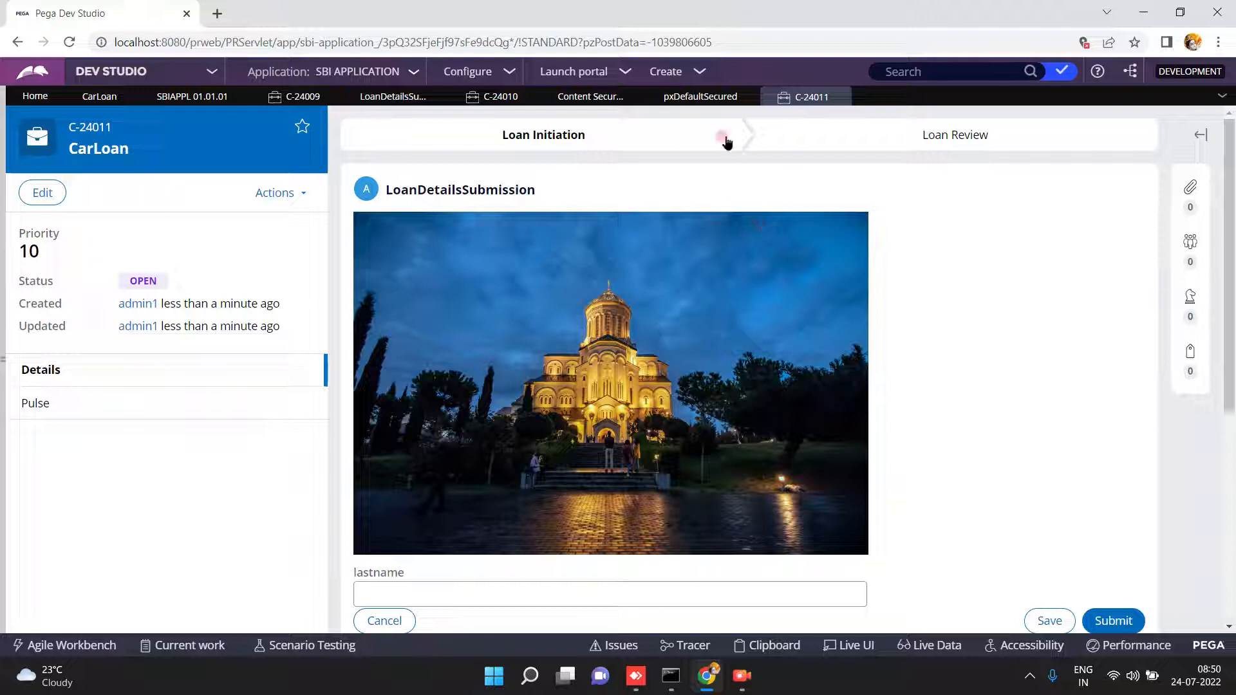
{"action": "left_click", "coordinate": [840, 97]}
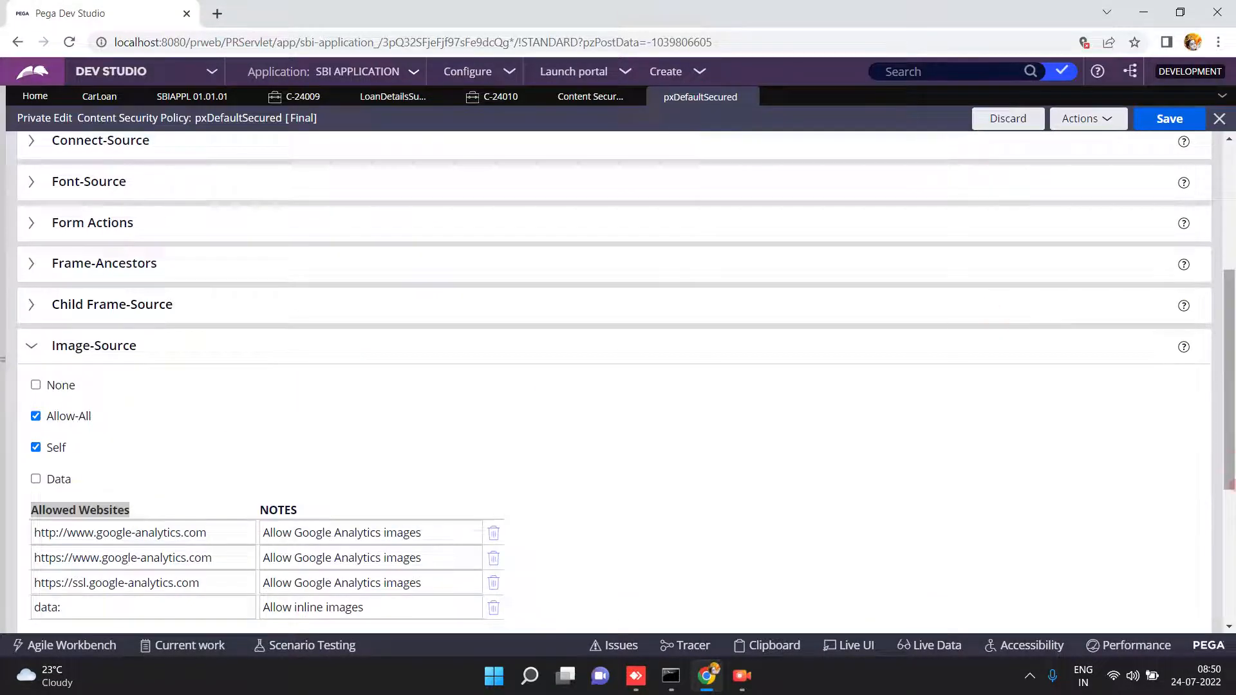
Step: Review the Image-Source directive's Allowed Websites list and the option descriptions at the start of the pxDefaultSecured policy
{"action": "scroll", "coordinate": [1181, 387], "scroll_direction": "down", "scroll_amount": 5}
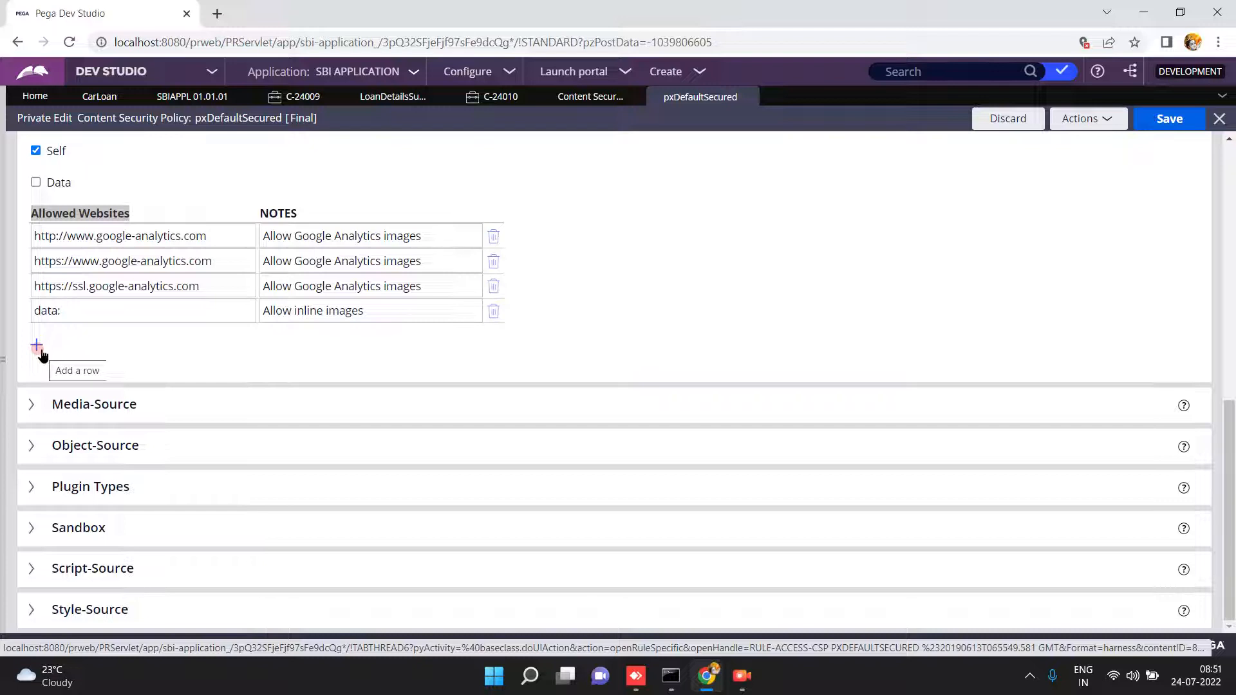
{"action": "left_click", "coordinate": [120, 285]}
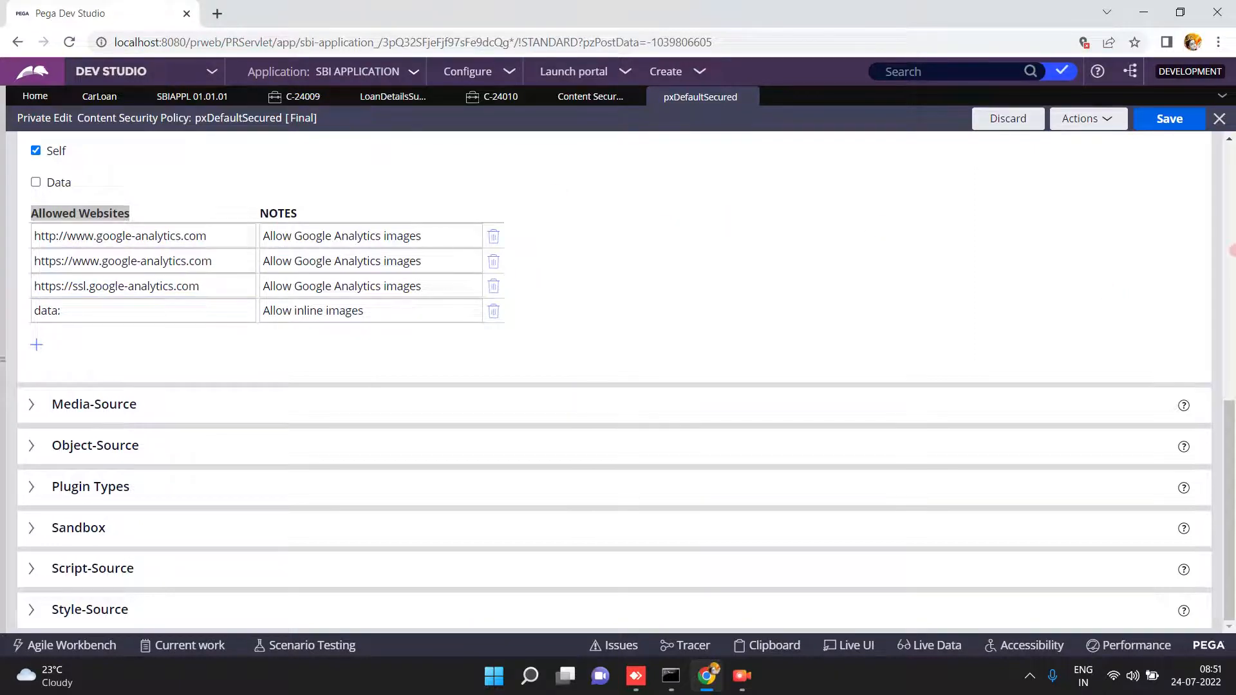
{"action": "left_click", "coordinate": [1231, 249]}
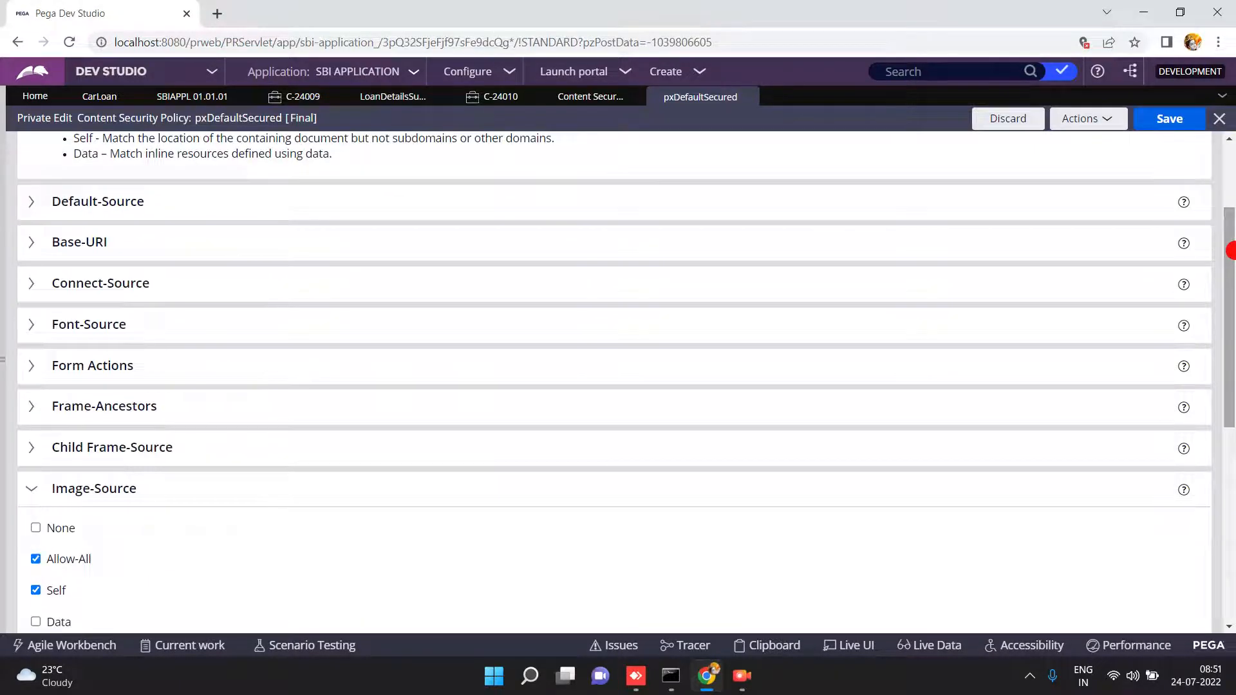
{"action": "left_click", "coordinate": [1231, 190]}
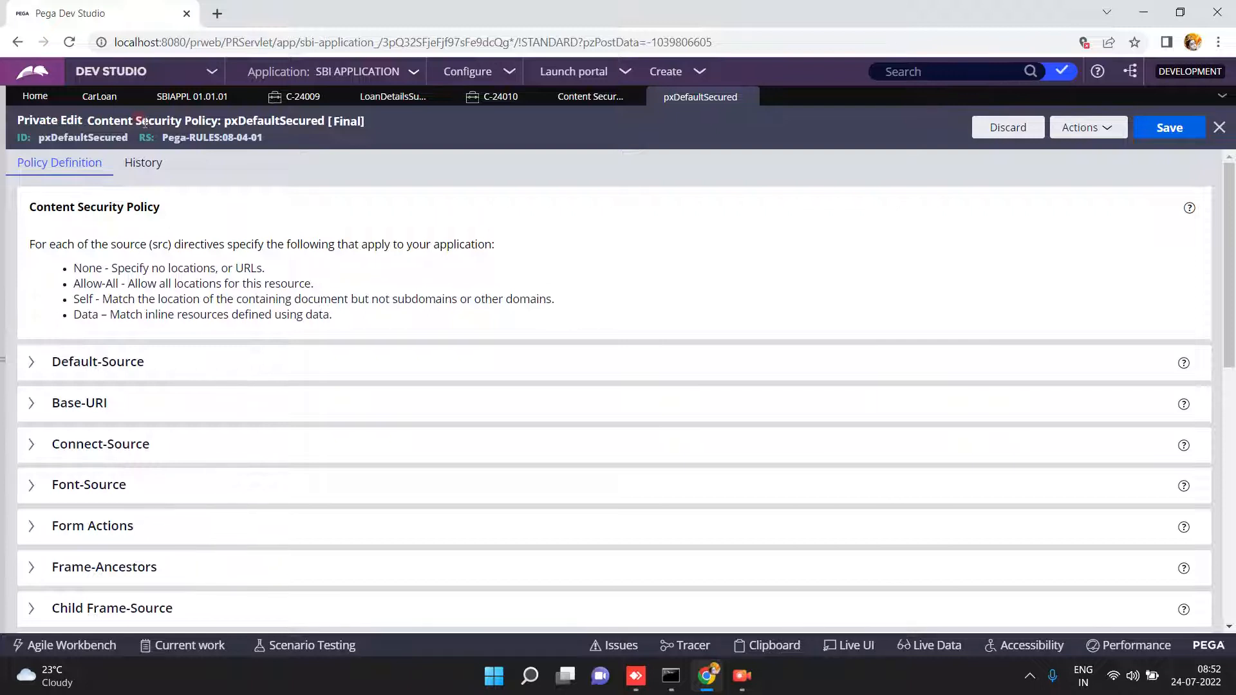
Step: Examine the application rulesets in the definition of the SBI APPLICATION rule
{"action": "left_click", "coordinate": [4, 362]}
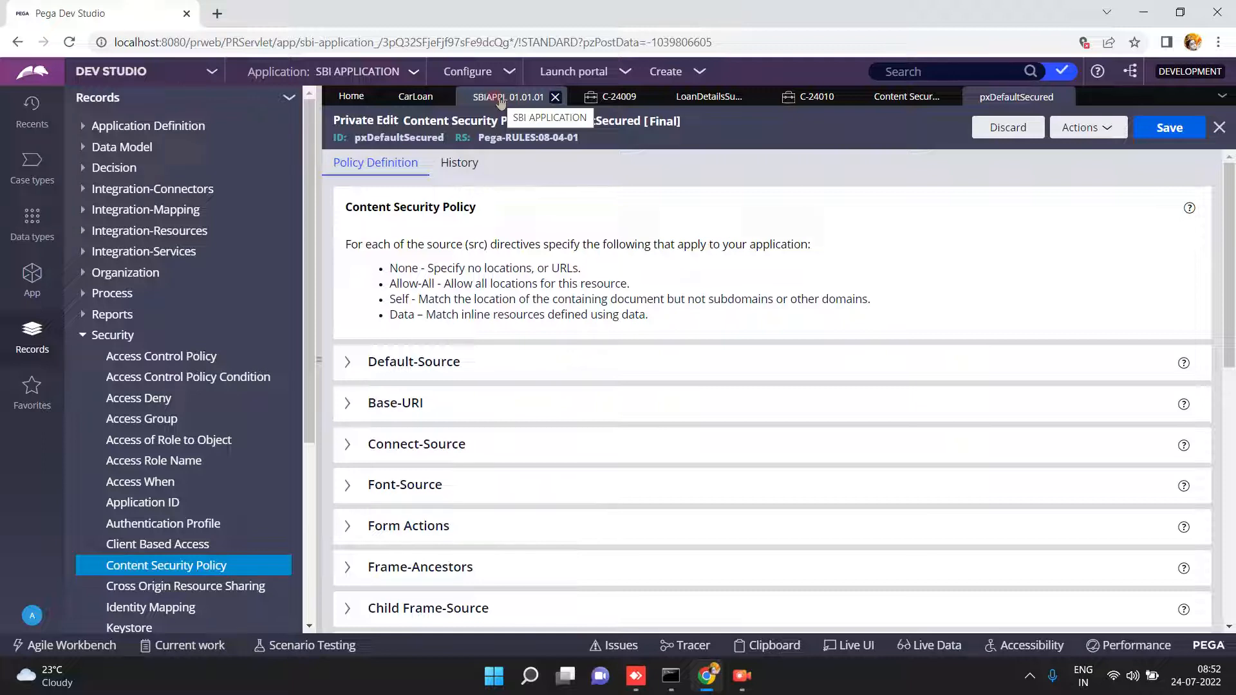
{"action": "left_click", "coordinate": [315, 363]}
{"action": "left_click", "coordinate": [522, 97]}
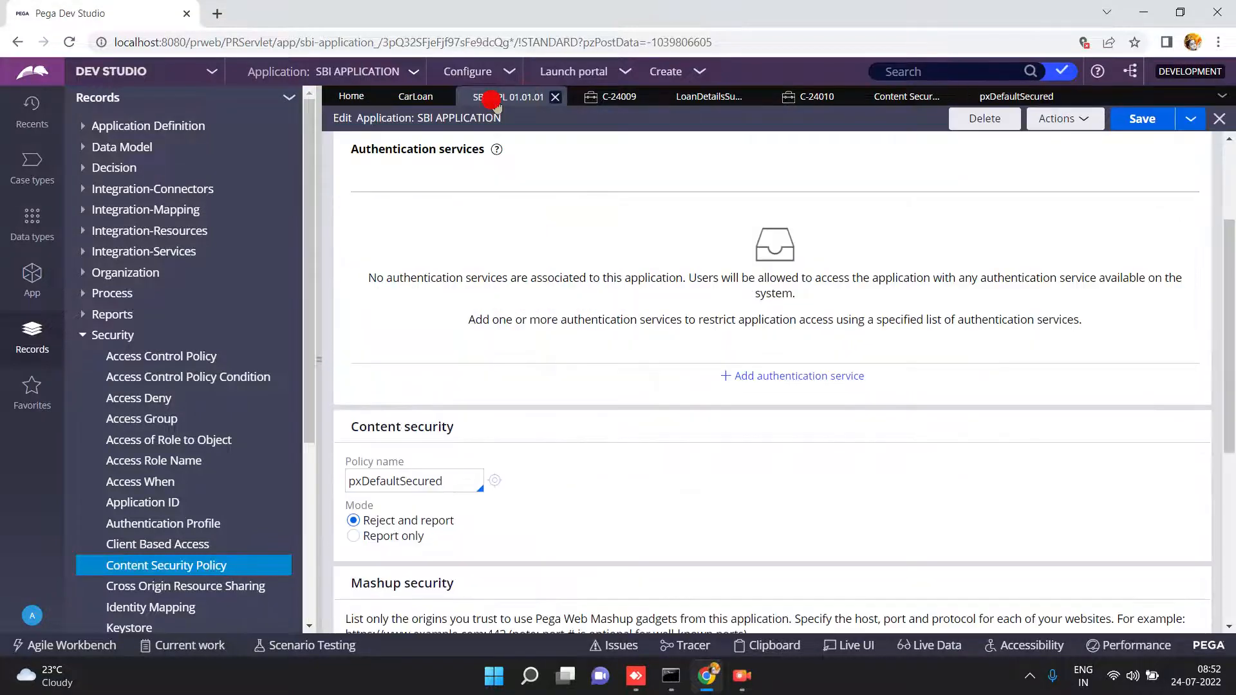
{"action": "left_click", "coordinate": [319, 360]}
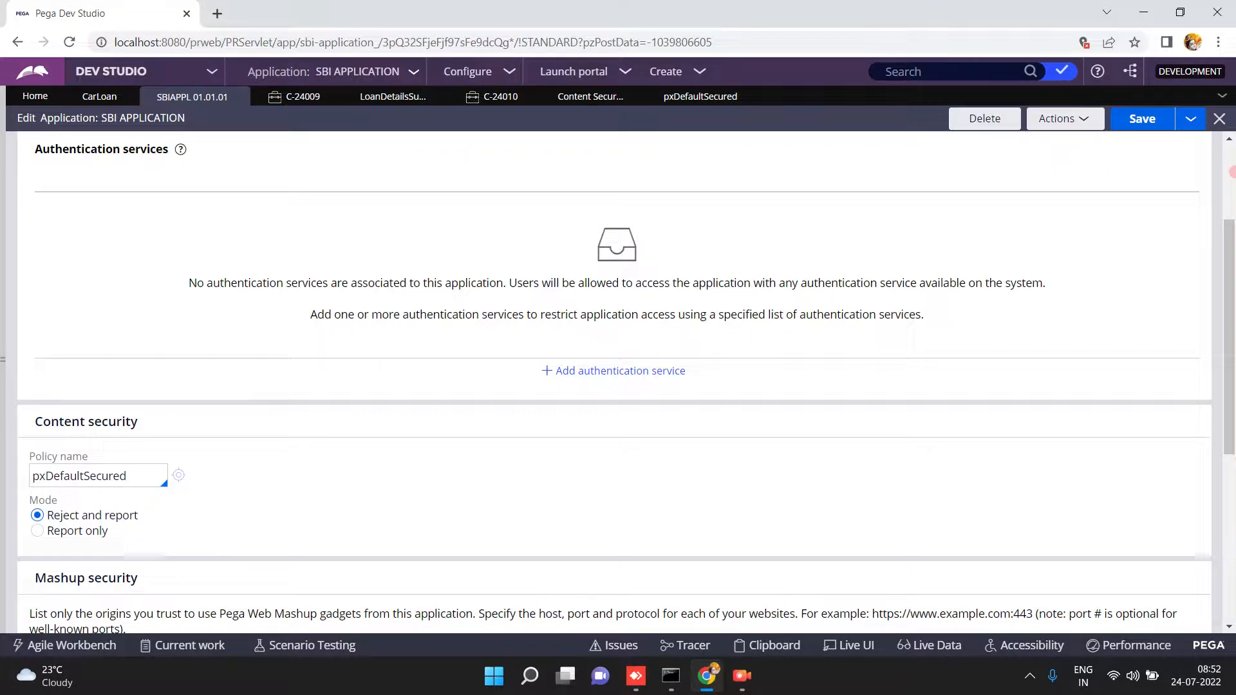
{"action": "scroll", "coordinate": [1230, 172], "scroll_direction": "up", "scroll_amount": 3}
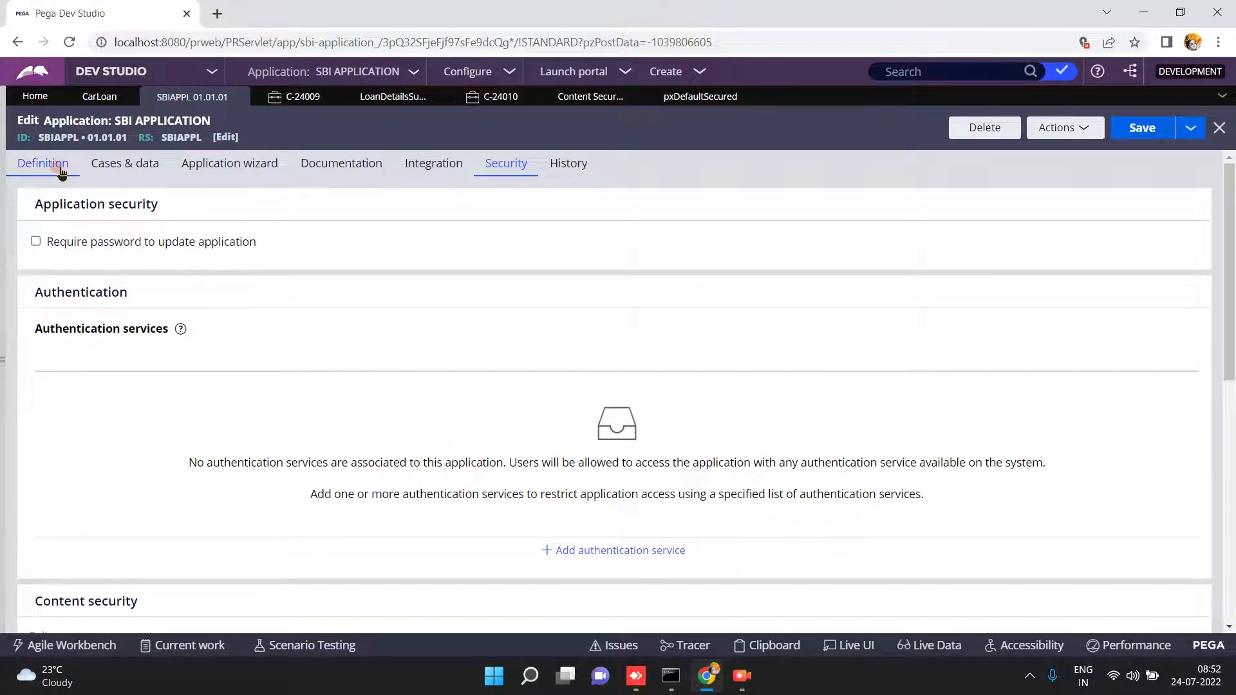
{"action": "left_click", "coordinate": [61, 171]}
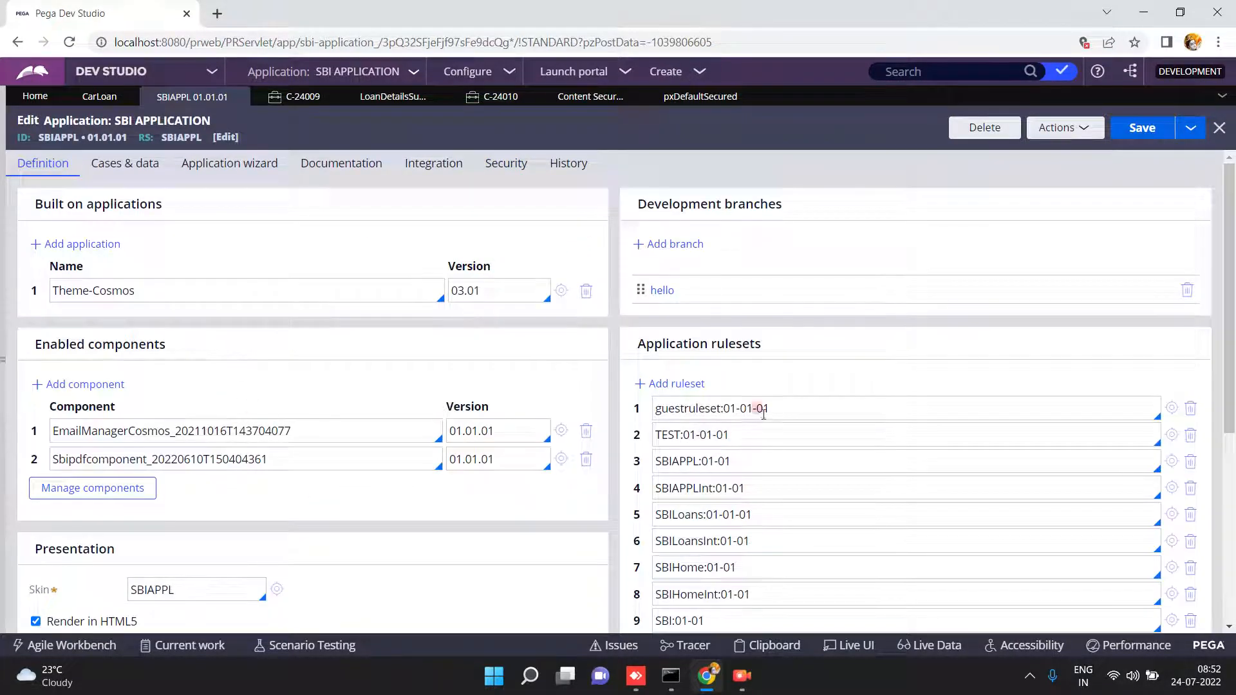
{"action": "left_click", "coordinate": [1231, 534]}
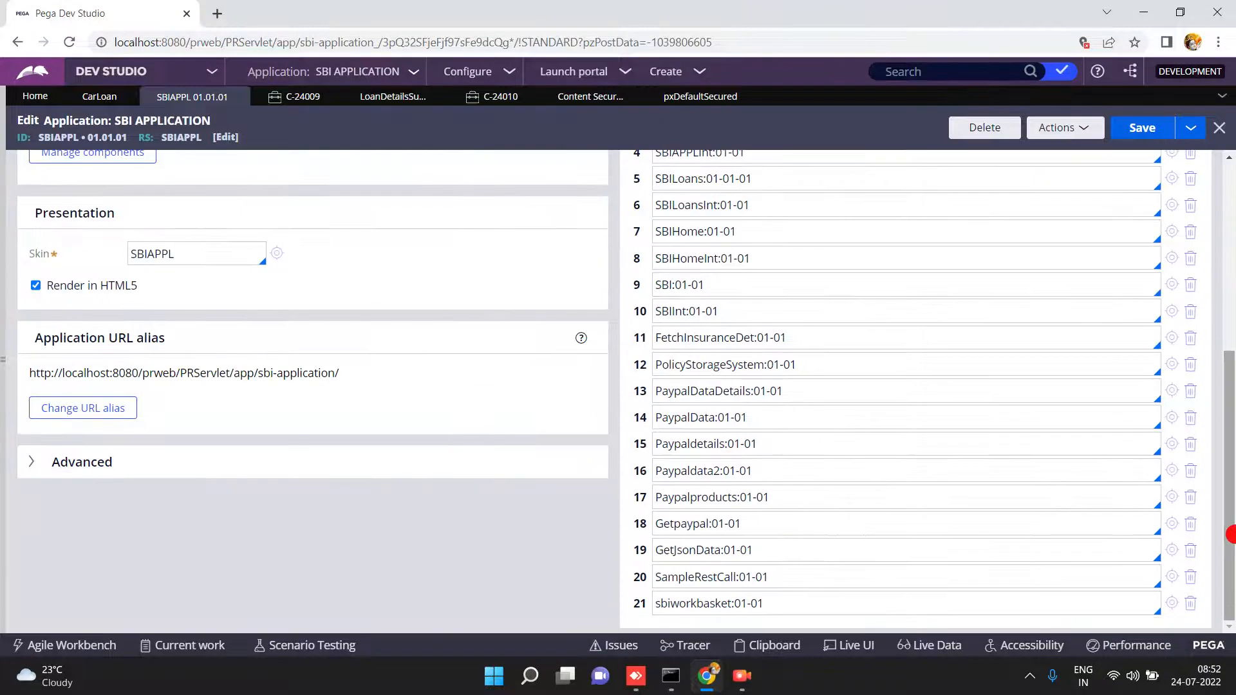
{"action": "left_click", "coordinate": [1231, 267]}
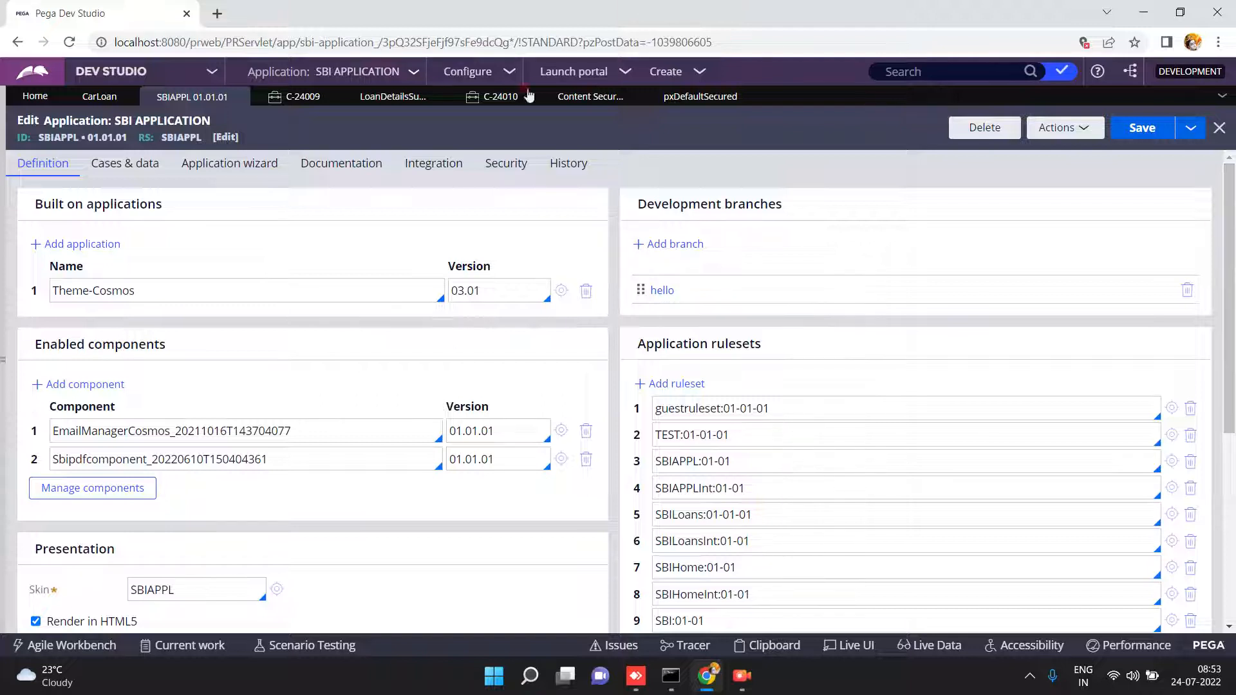
Step: Look through the application's cases, documentation and integration settings, and view its Content security policy name and mode
{"action": "left_click", "coordinate": [115, 162]}
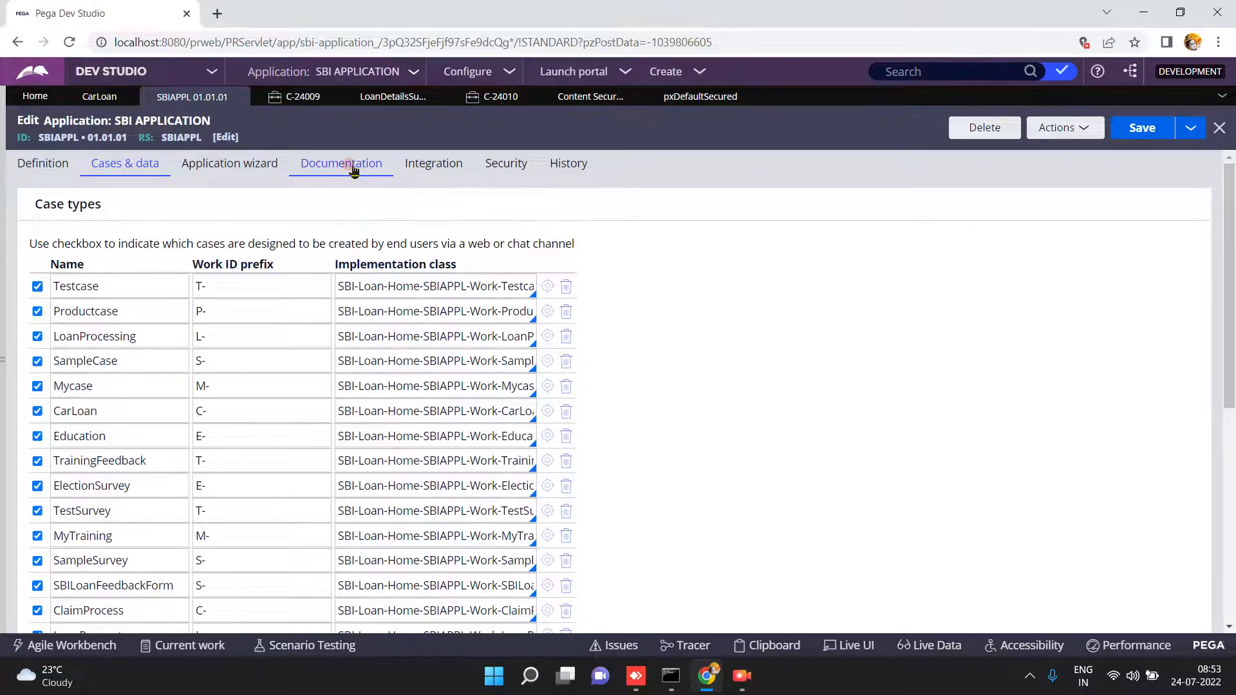
{"action": "left_click", "coordinate": [353, 167]}
{"action": "left_click", "coordinate": [424, 165]}
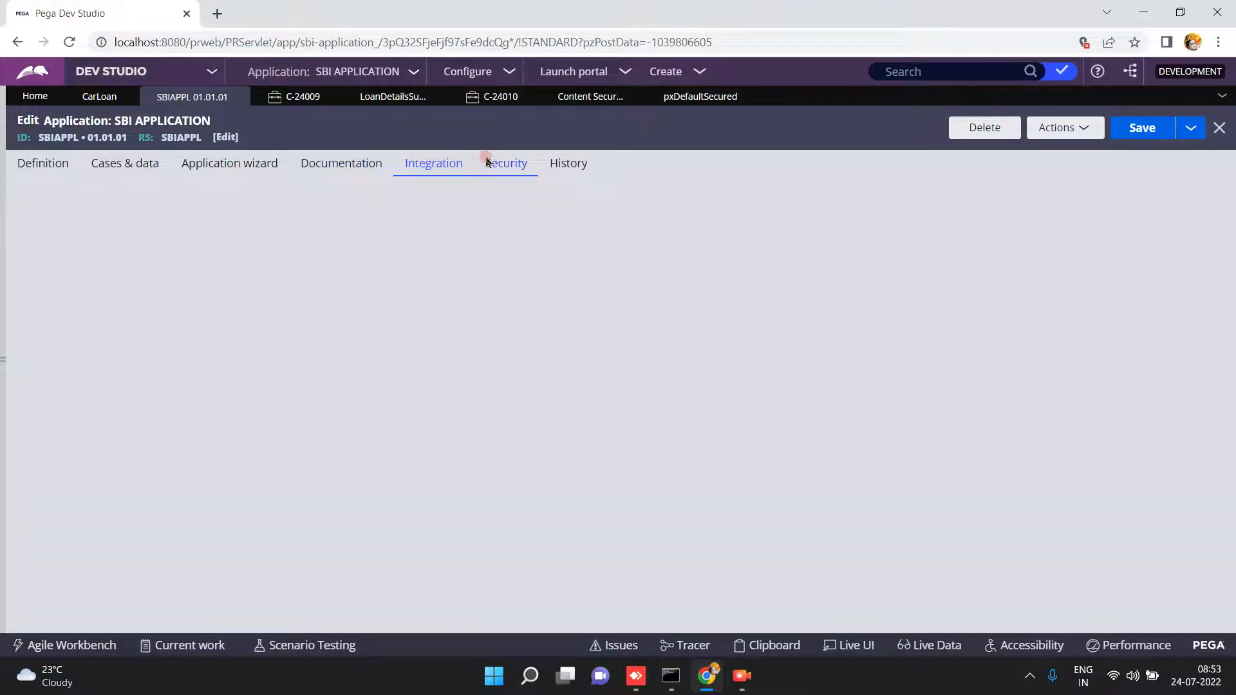
{"action": "left_click", "coordinate": [496, 164]}
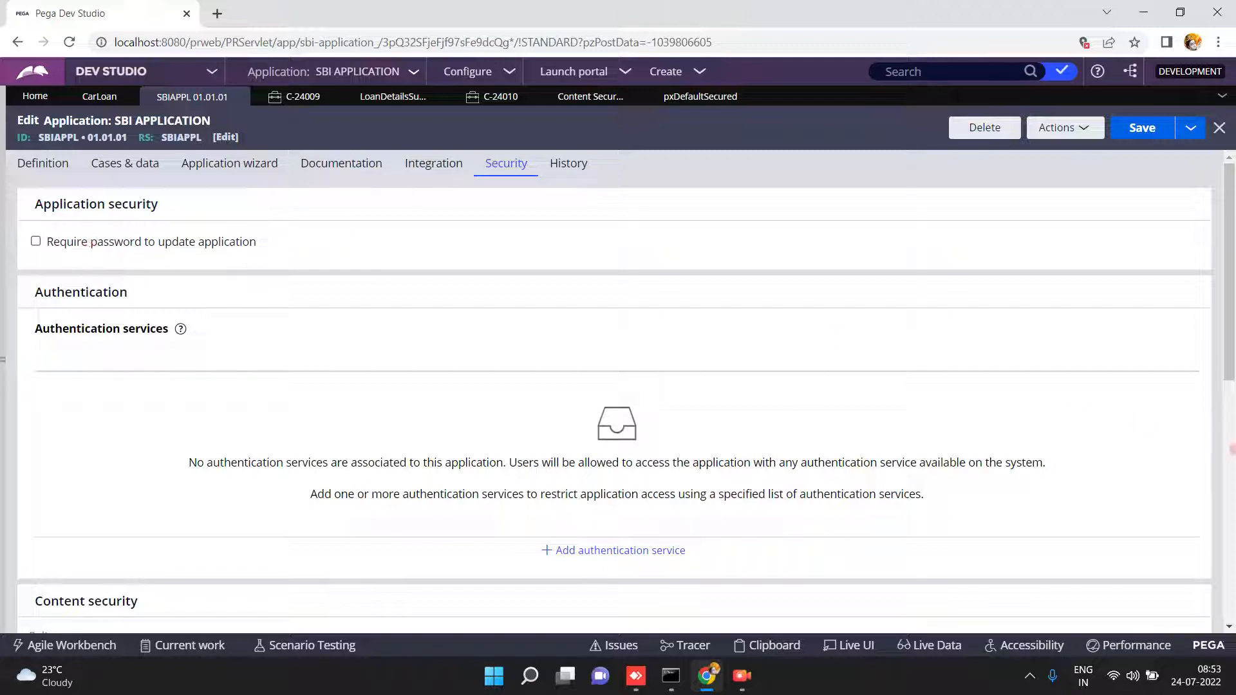
{"action": "left_click", "coordinate": [1232, 444]}
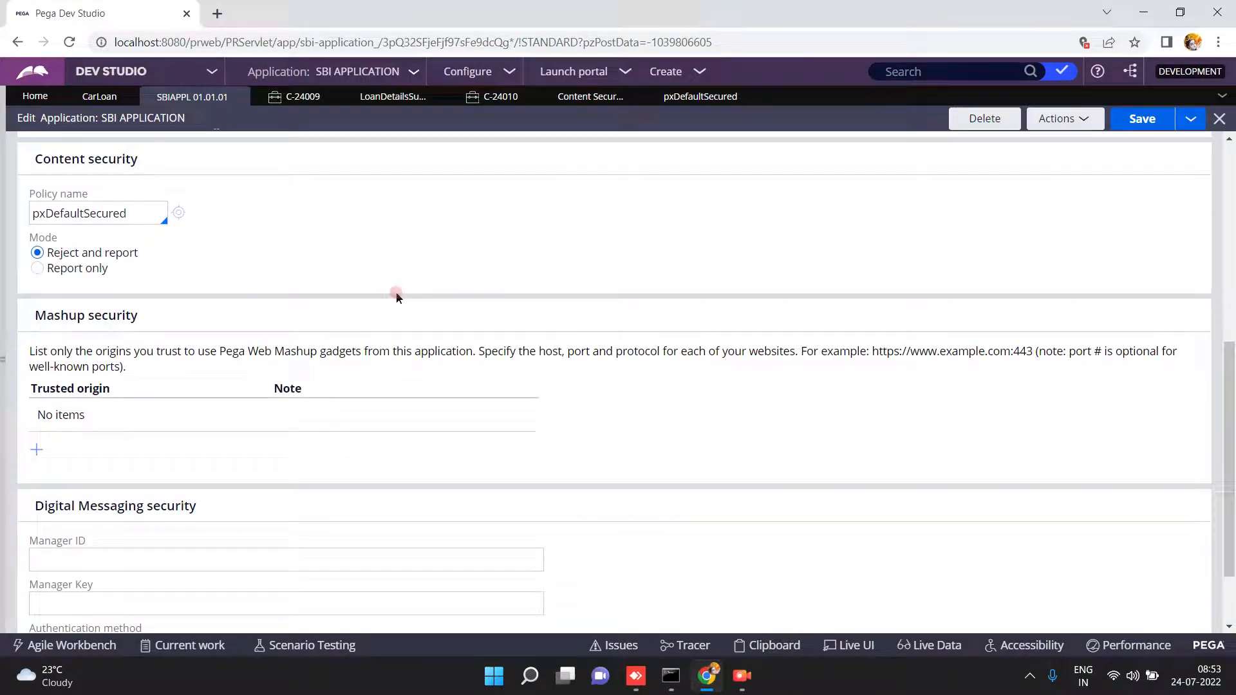
Step: Open the pxDefaultSecured policy from the application's Content security settings, review its Image-Source options, and view the Content Security Policy instances
{"action": "left_click", "coordinate": [3, 361]}
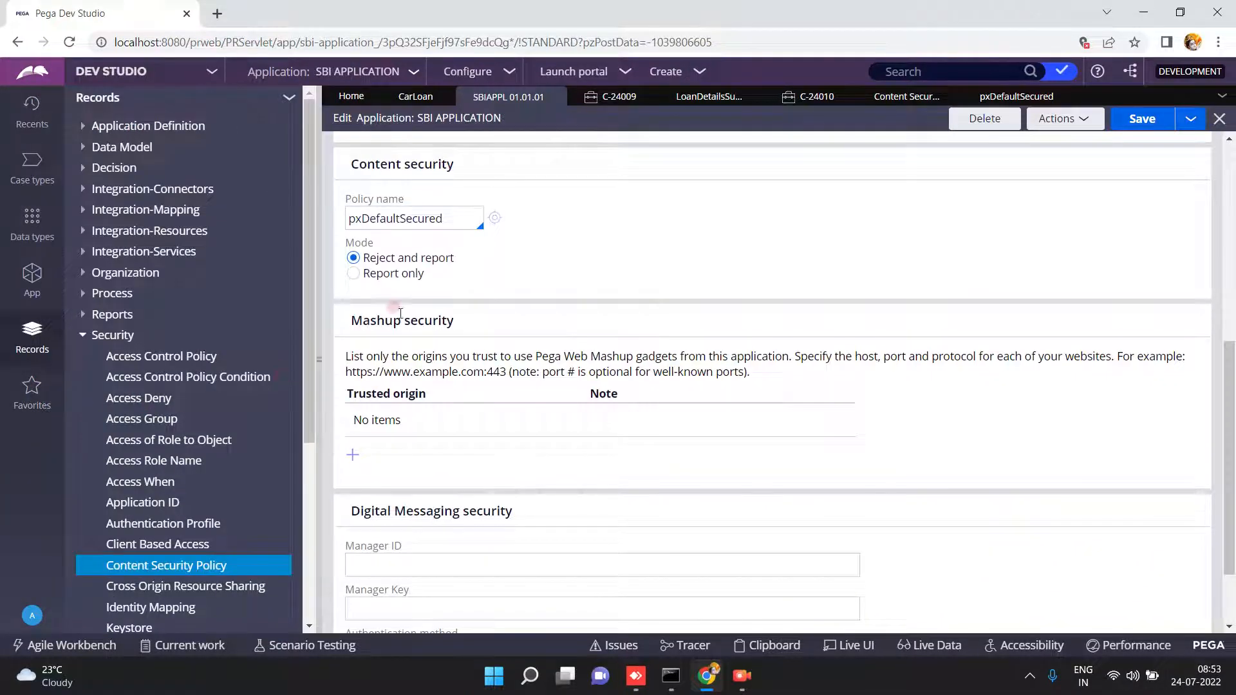
{"action": "left_click", "coordinate": [452, 220]}
{"action": "left_click", "coordinate": [494, 219]}
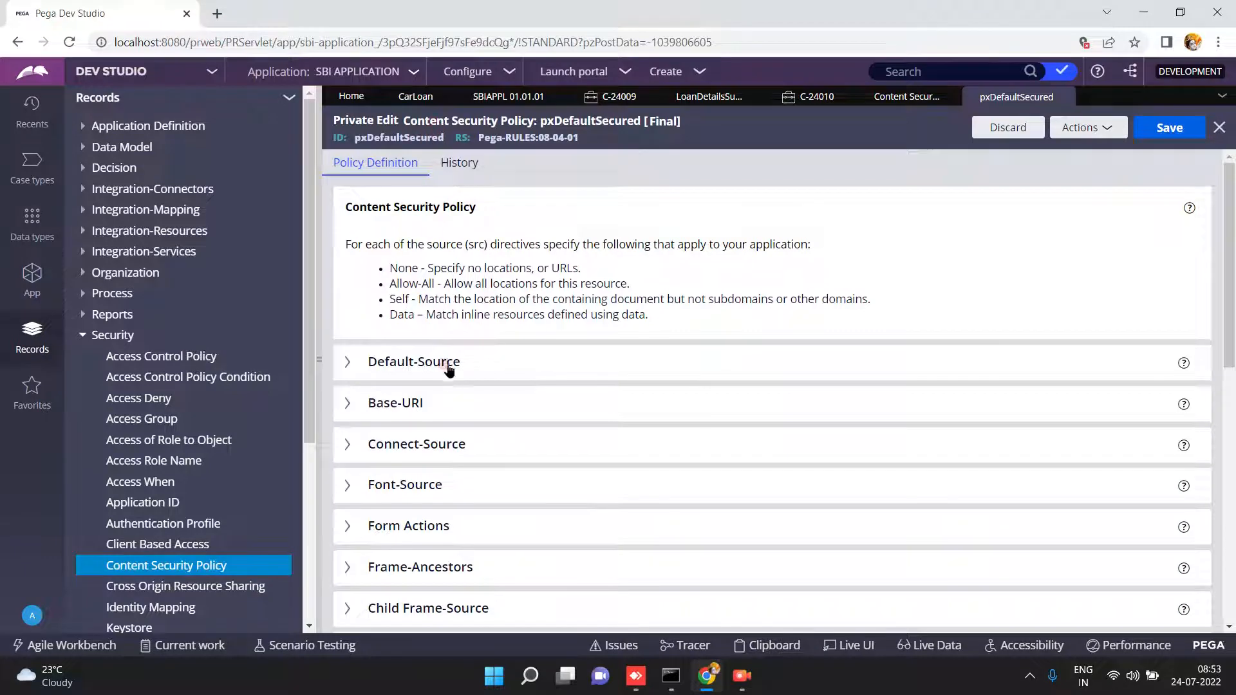
{"action": "left_click", "coordinate": [1230, 412]}
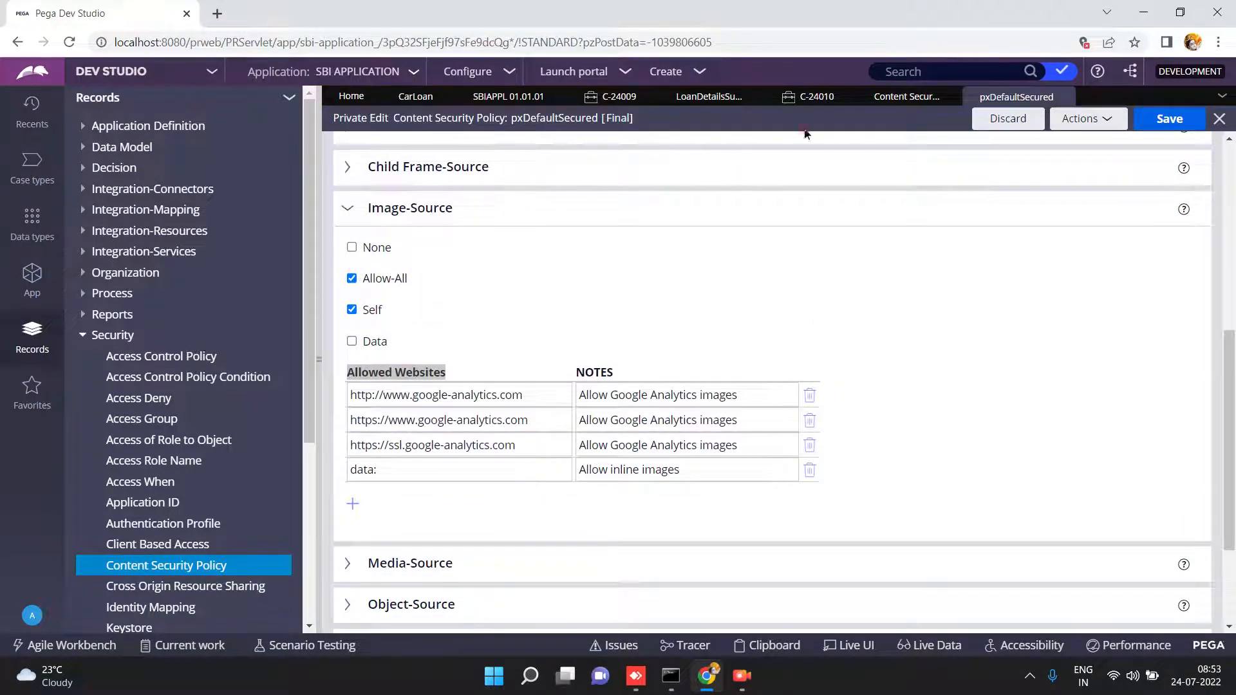
{"action": "left_click", "coordinate": [905, 97]}
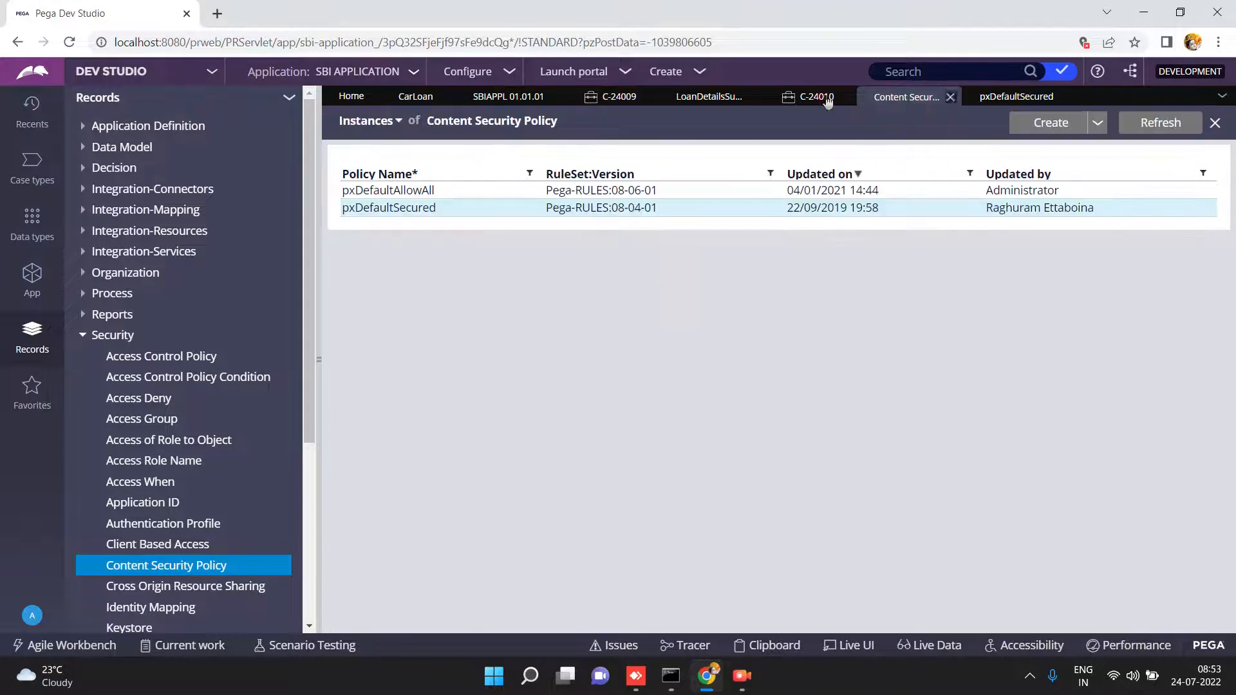
Step: Close the open pxDefaultSecured policy and reopen it from the SBI APPLICATION rule's Content security settings
{"action": "left_click", "coordinate": [496, 100]}
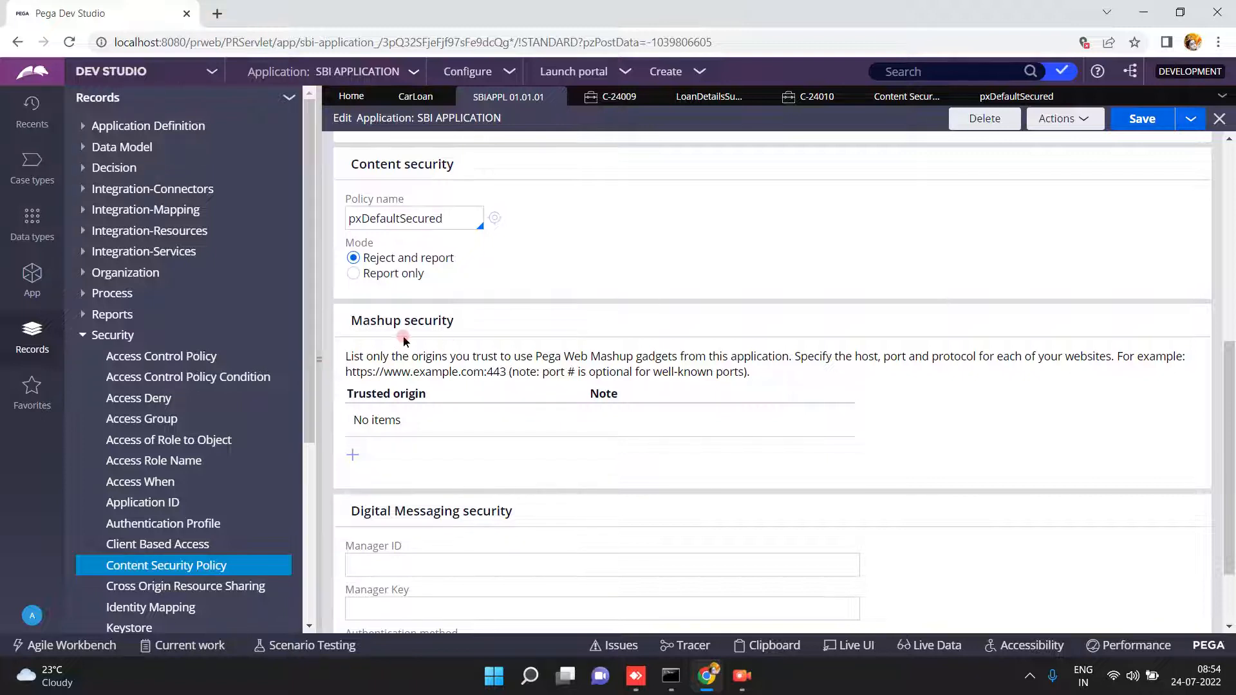
{"action": "left_click", "coordinate": [319, 360]}
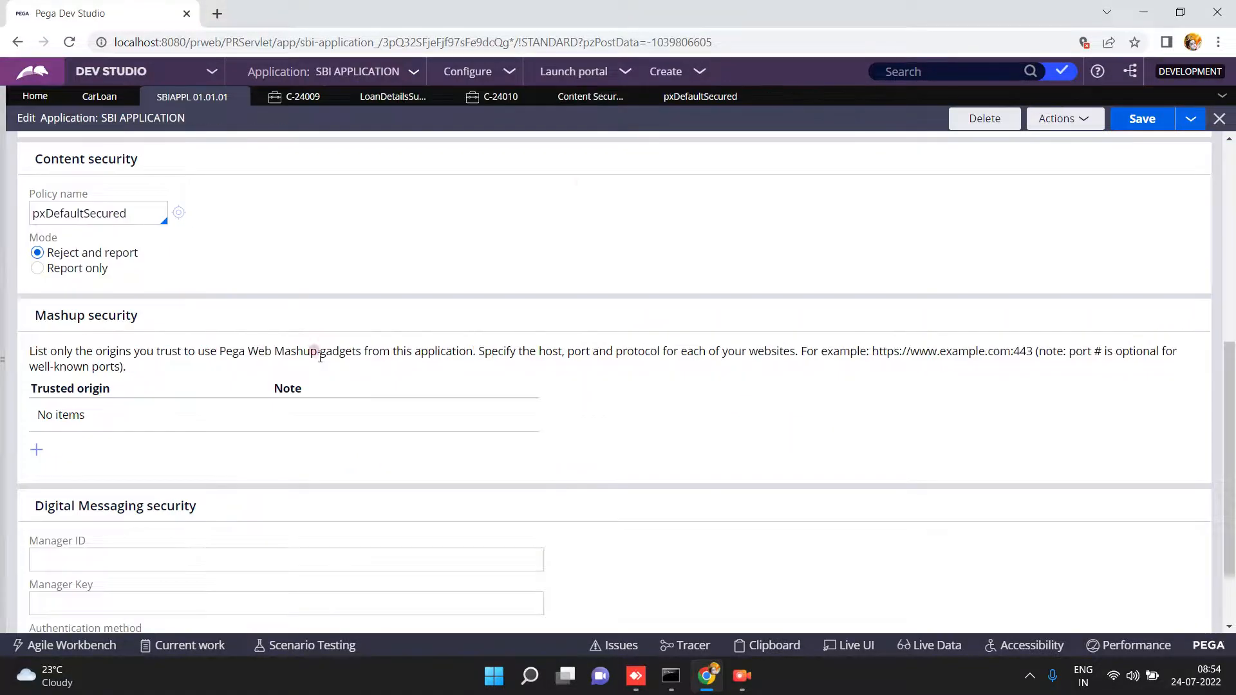
{"action": "left_click", "coordinate": [746, 98]}
{"action": "left_click", "coordinate": [179, 214]}
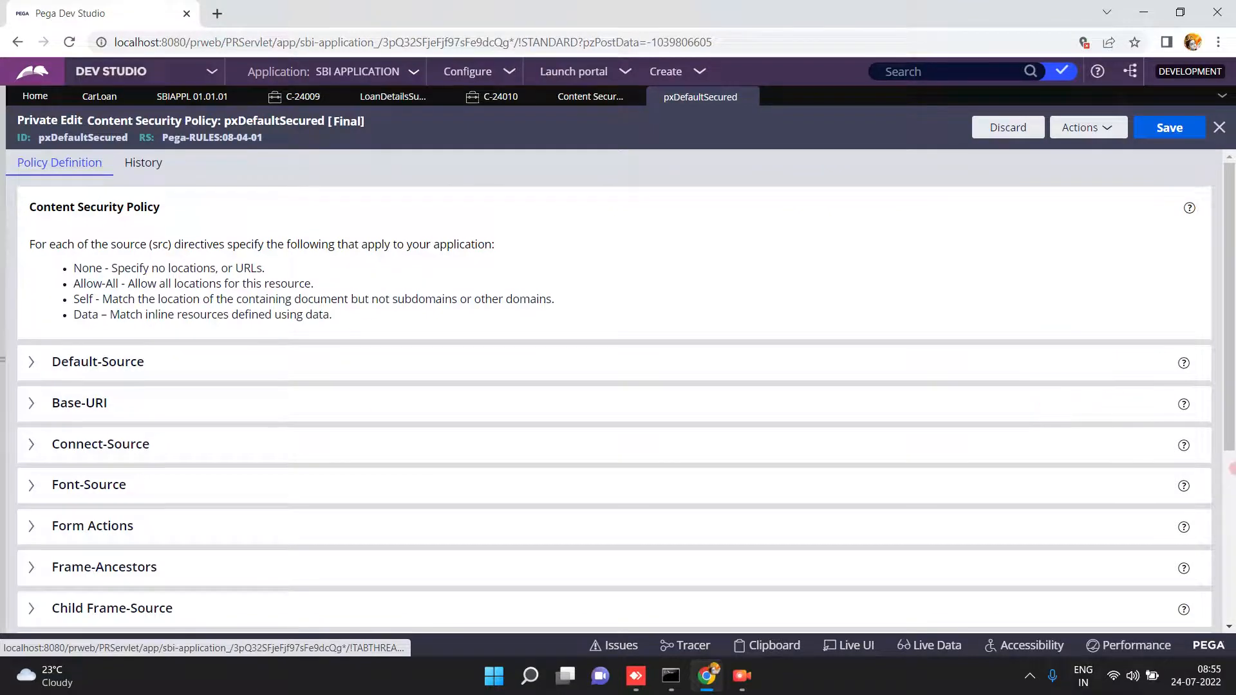
Step: Turn off Allow-All for the Image-Source directive of the pxDefaultSecured policy
{"action": "scroll", "coordinate": [412, 373], "scroll_direction": "down", "scroll_amount": 4}
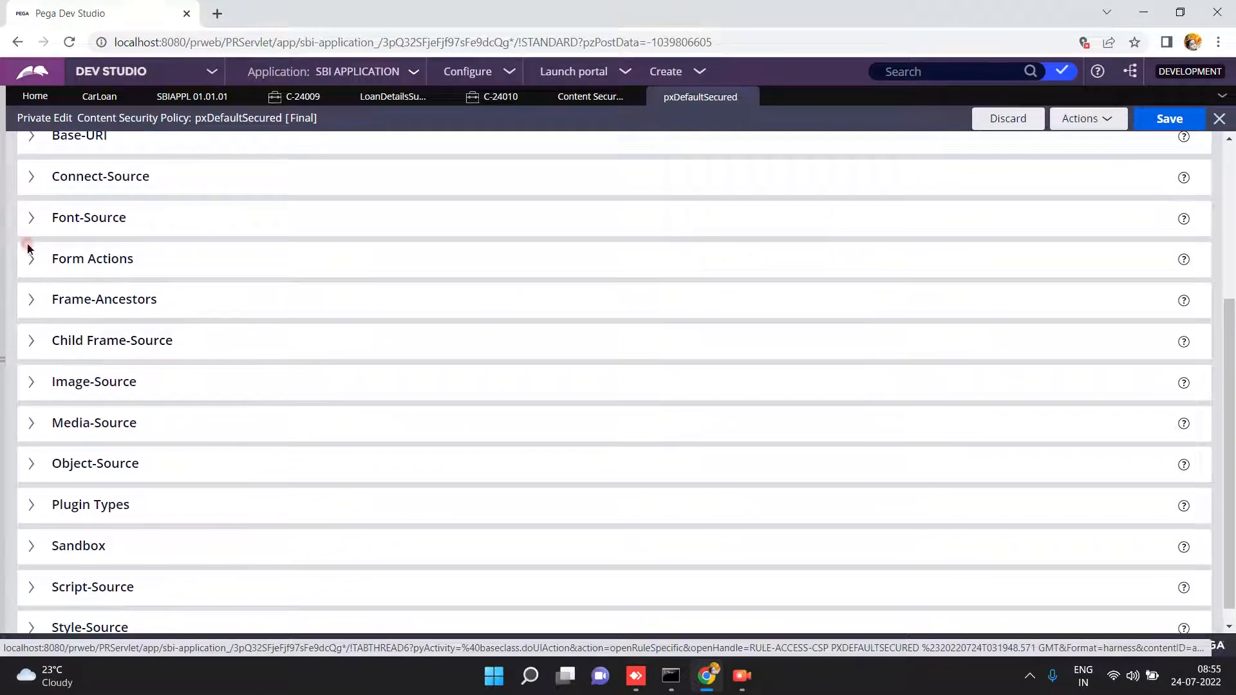
{"action": "left_click", "coordinate": [32, 382]}
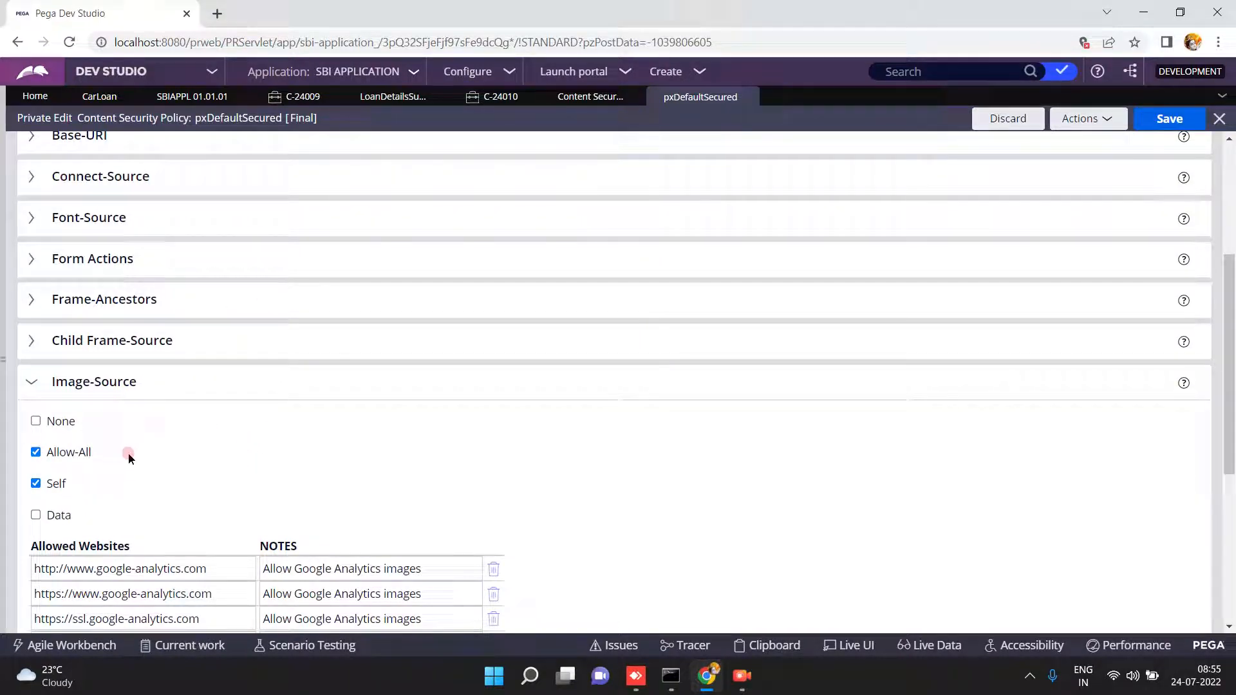
{"action": "left_click", "coordinate": [36, 452]}
{"action": "scroll", "coordinate": [1229, 468], "scroll_direction": "down", "scroll_amount": 5}
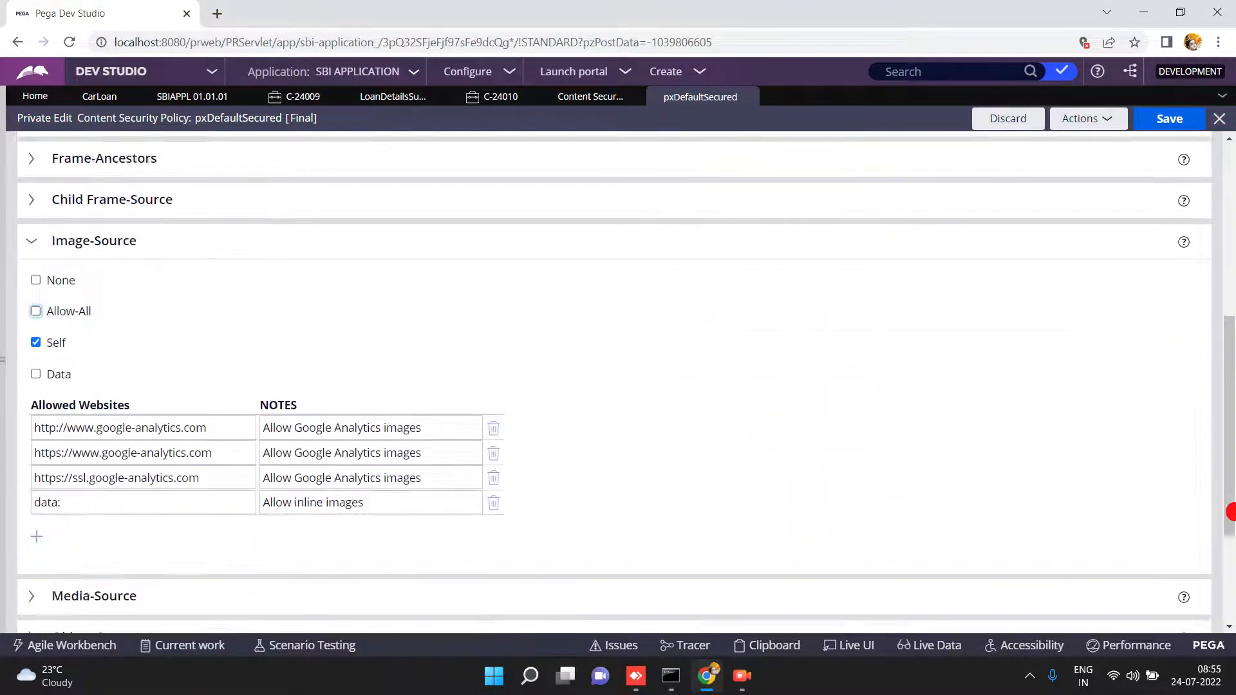
Step: Add a blank Image-Source allowed-website row, search the web for sample images, and open the Pexels fabric swatch photo as a standalone image
{"action": "left_click", "coordinate": [37, 348]}
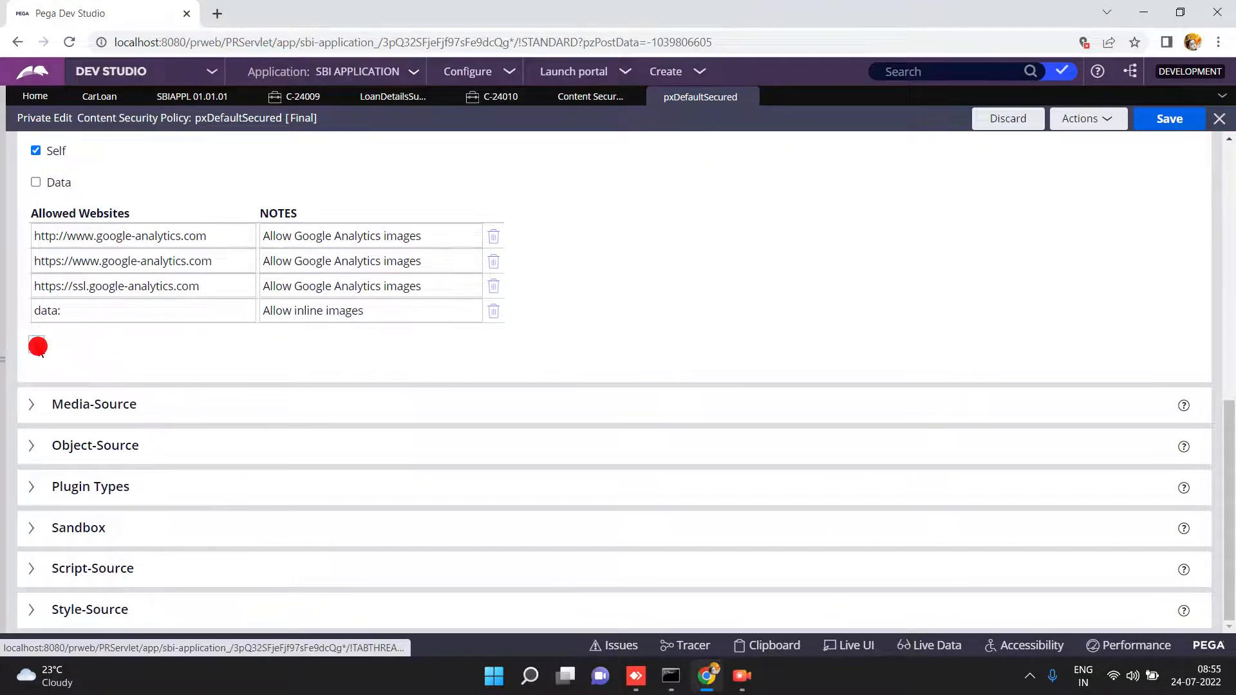
{"action": "left_click", "coordinate": [215, 15]}
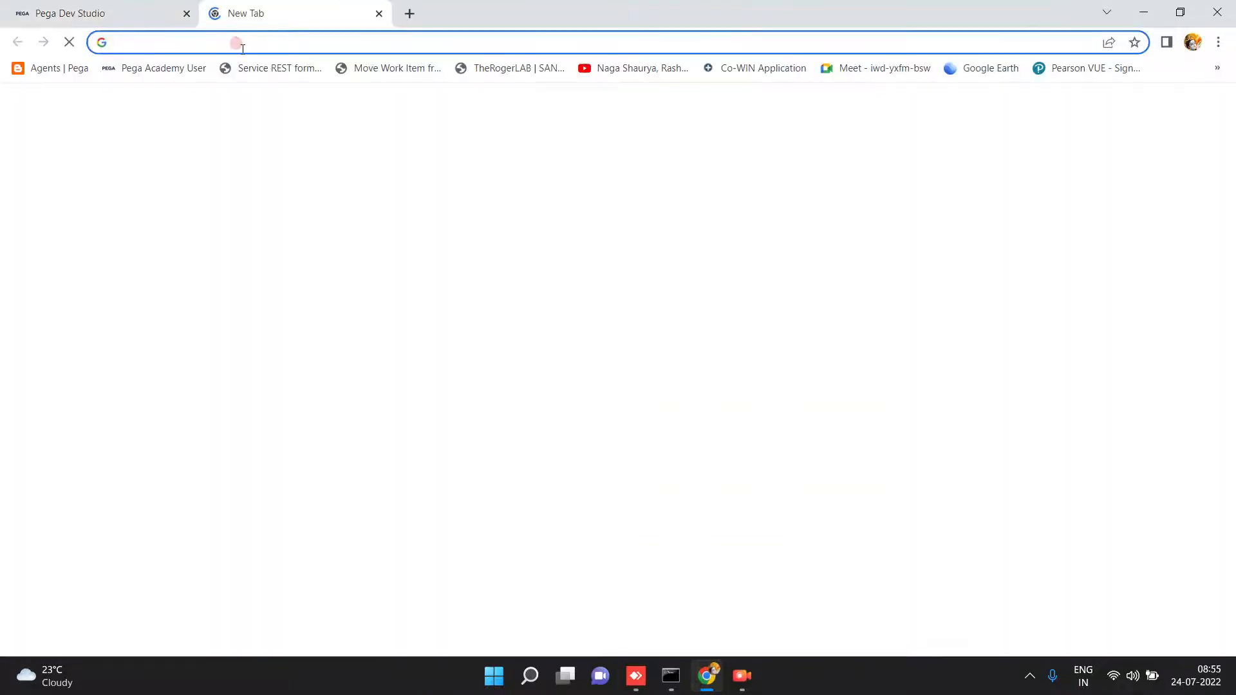
{"action": "left_click", "coordinate": [235, 40]}
{"action": "type", "text": "sample"}
{"action": "key", "text": "Return"}
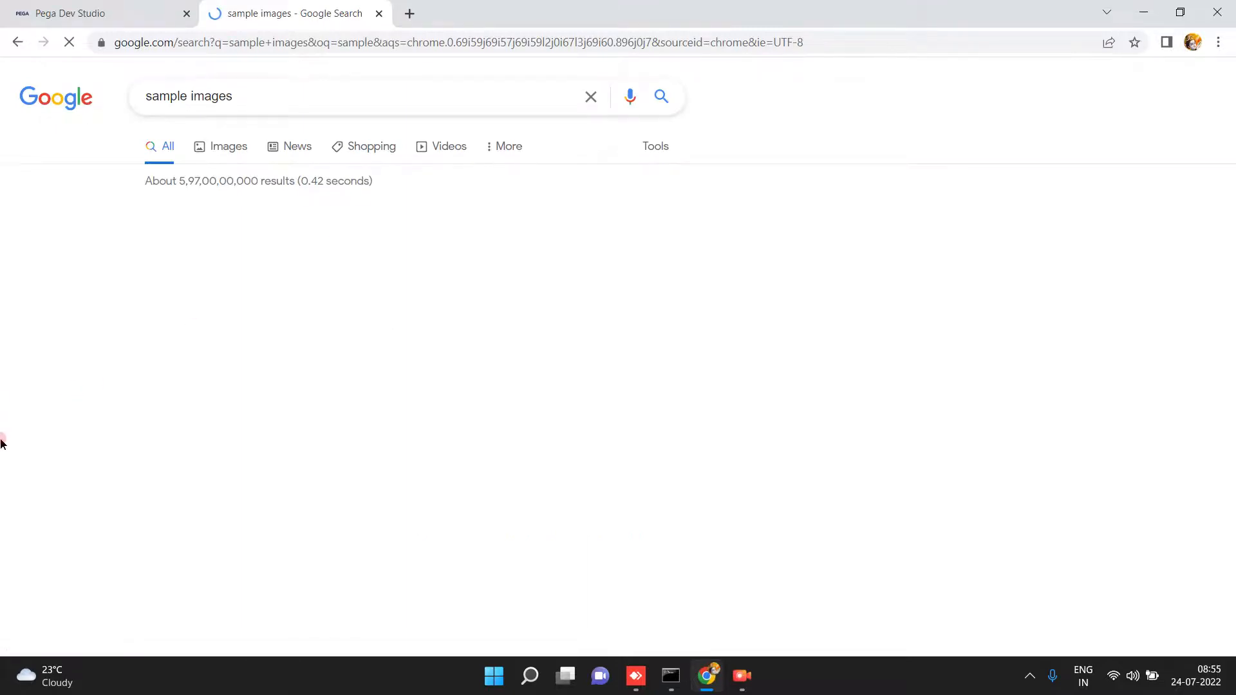
{"action": "scroll", "coordinate": [2, 443], "scroll_direction": "down", "scroll_amount": 2}
{"action": "scroll", "coordinate": [2, 443], "scroll_direction": "down", "scroll_amount": 4}
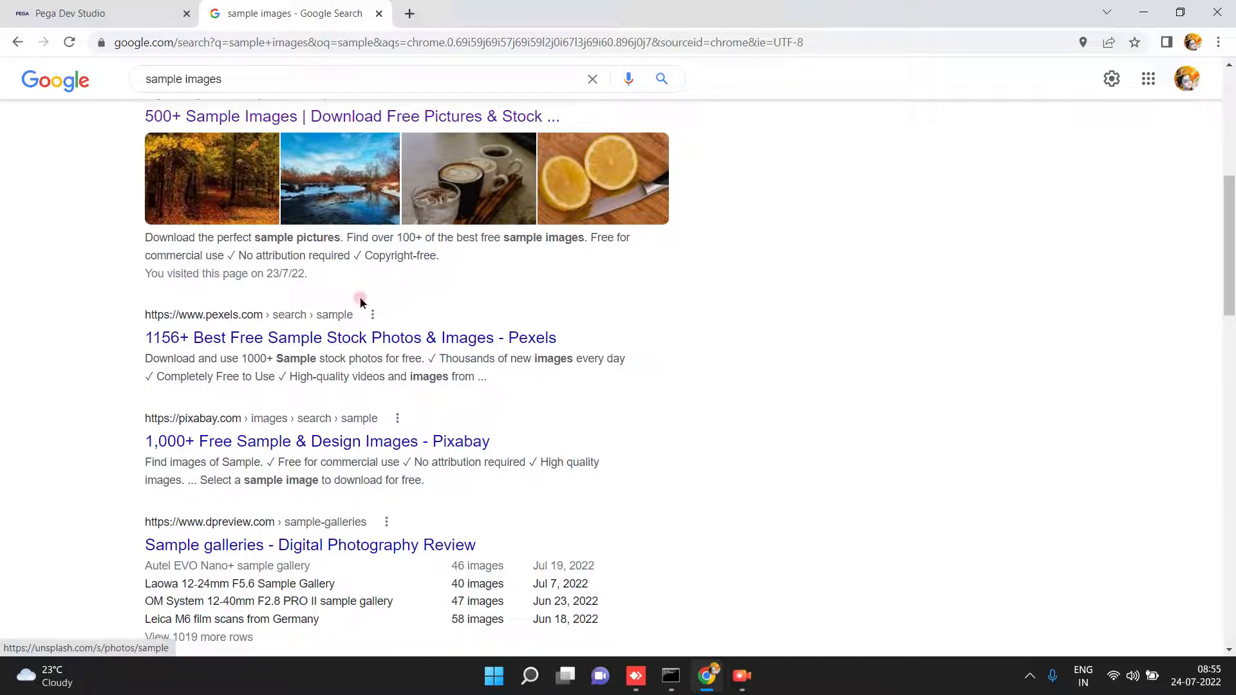
{"action": "left_click", "coordinate": [308, 343]}
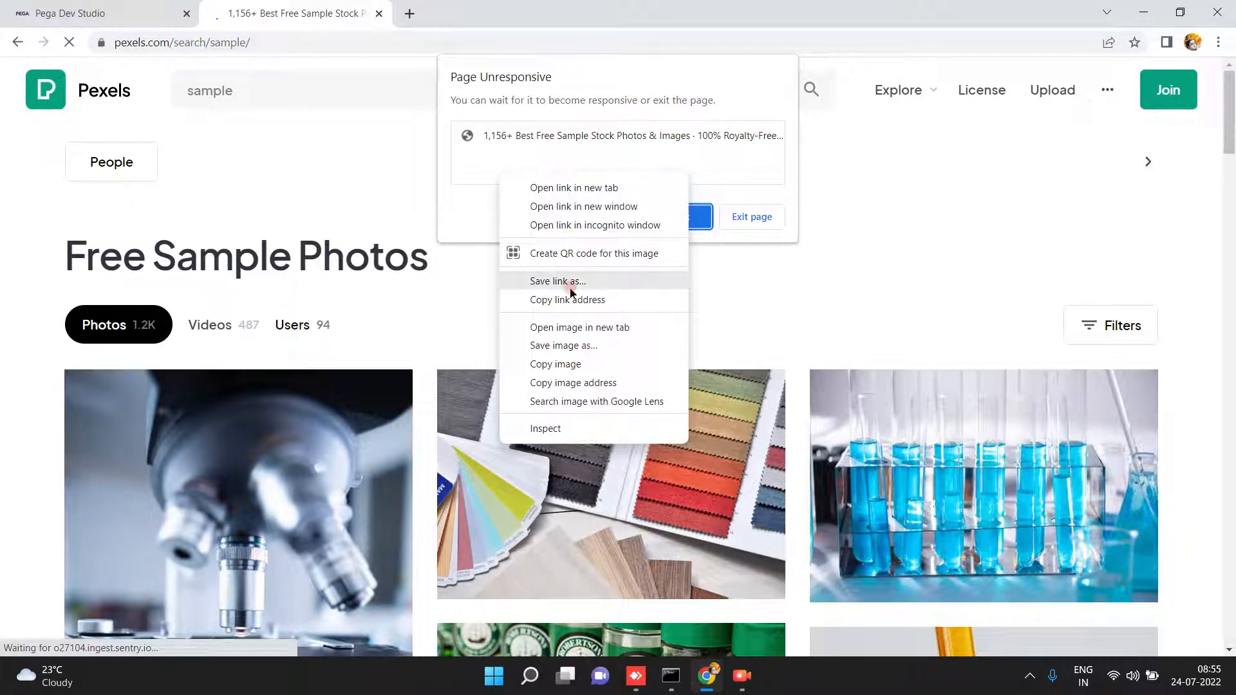
{"action": "left_click", "coordinate": [573, 335]}
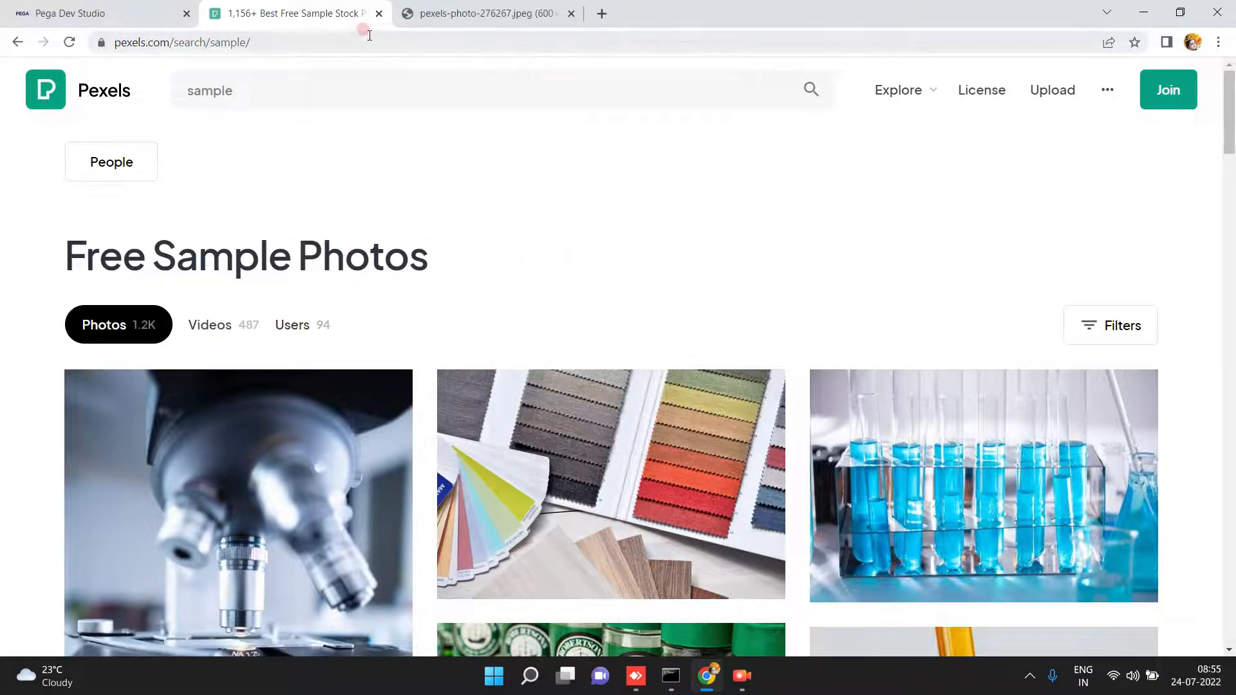
{"action": "left_click", "coordinate": [379, 13]}
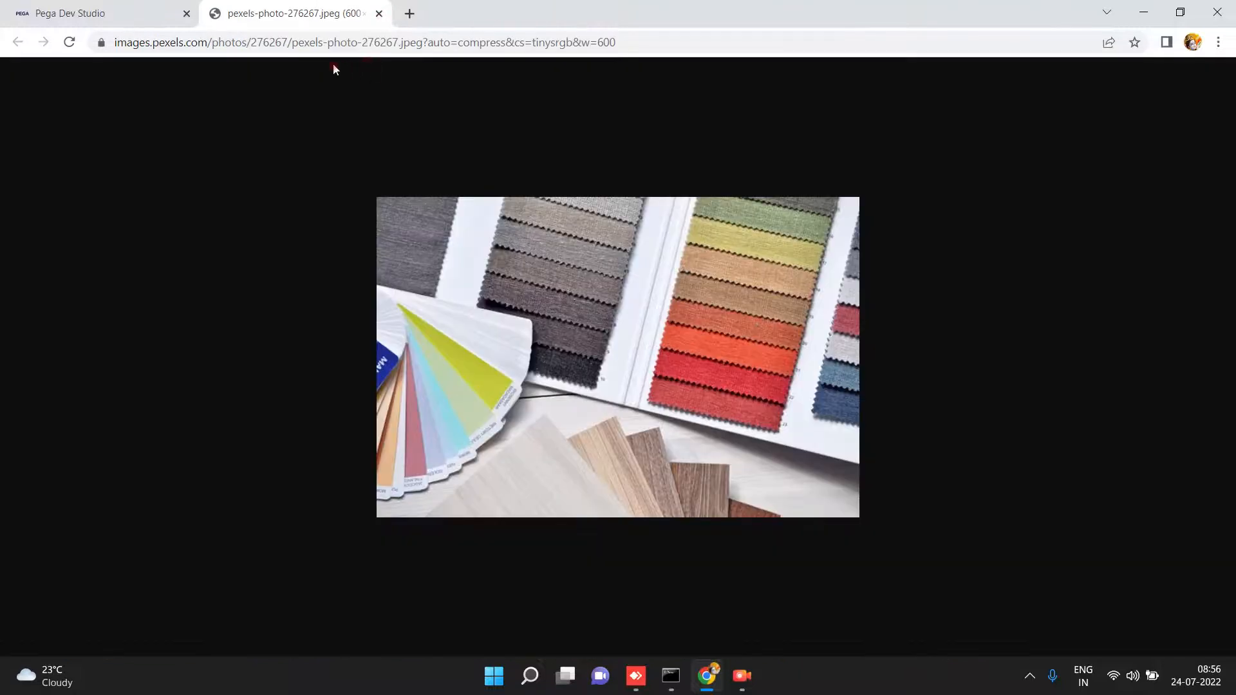
{"action": "left_click", "coordinate": [116, 43]}
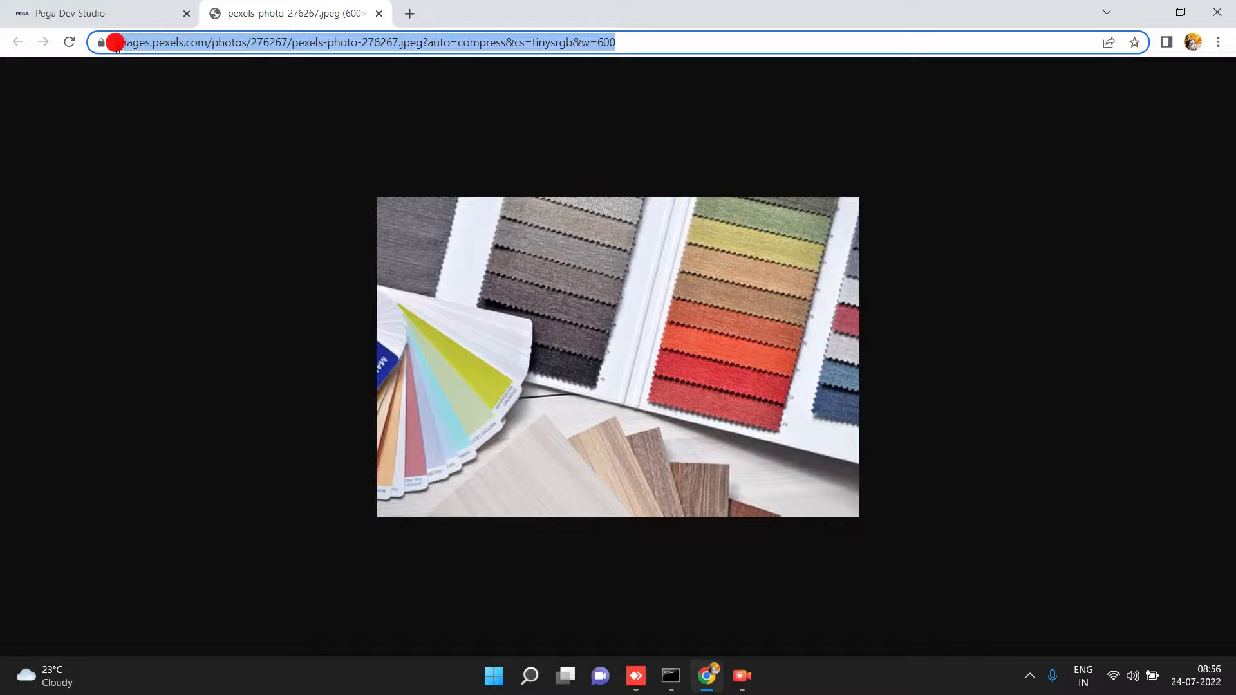
{"action": "left_click", "coordinate": [115, 43]}
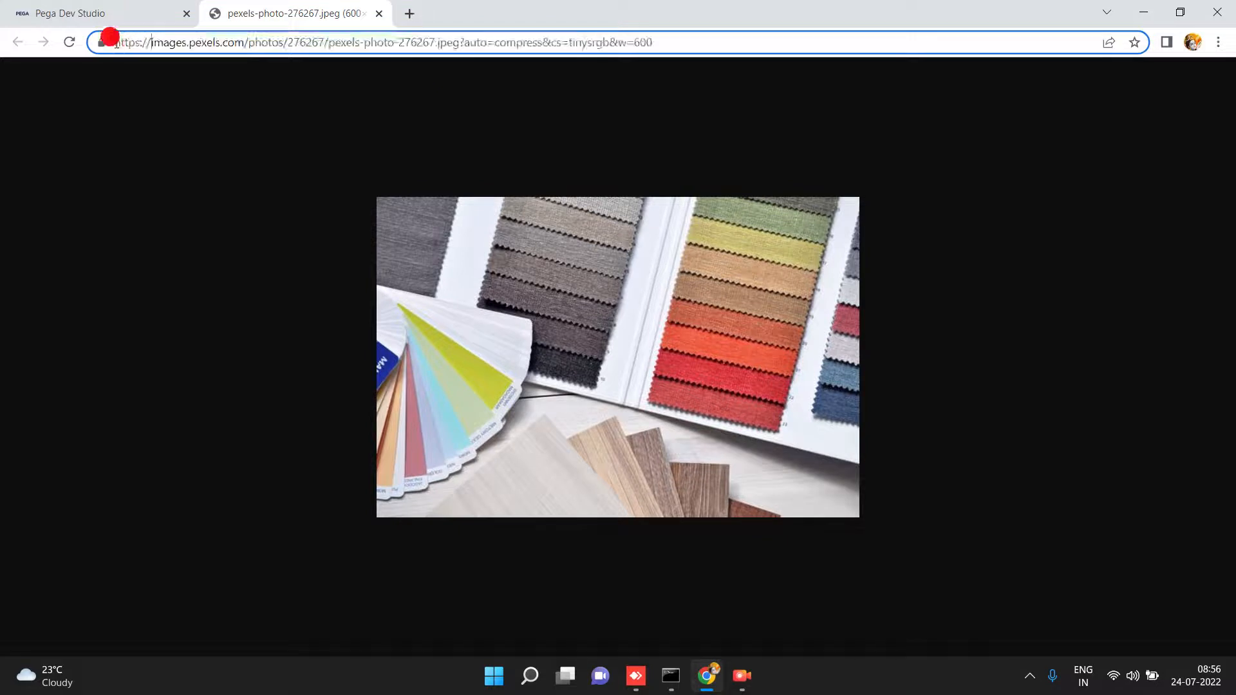
{"action": "left_click", "coordinate": [245, 43]}
{"action": "key", "text": "shift+Home"}
{"action": "key", "text": "ctrl+c"}
{"action": "left_click", "coordinate": [98, 19]}
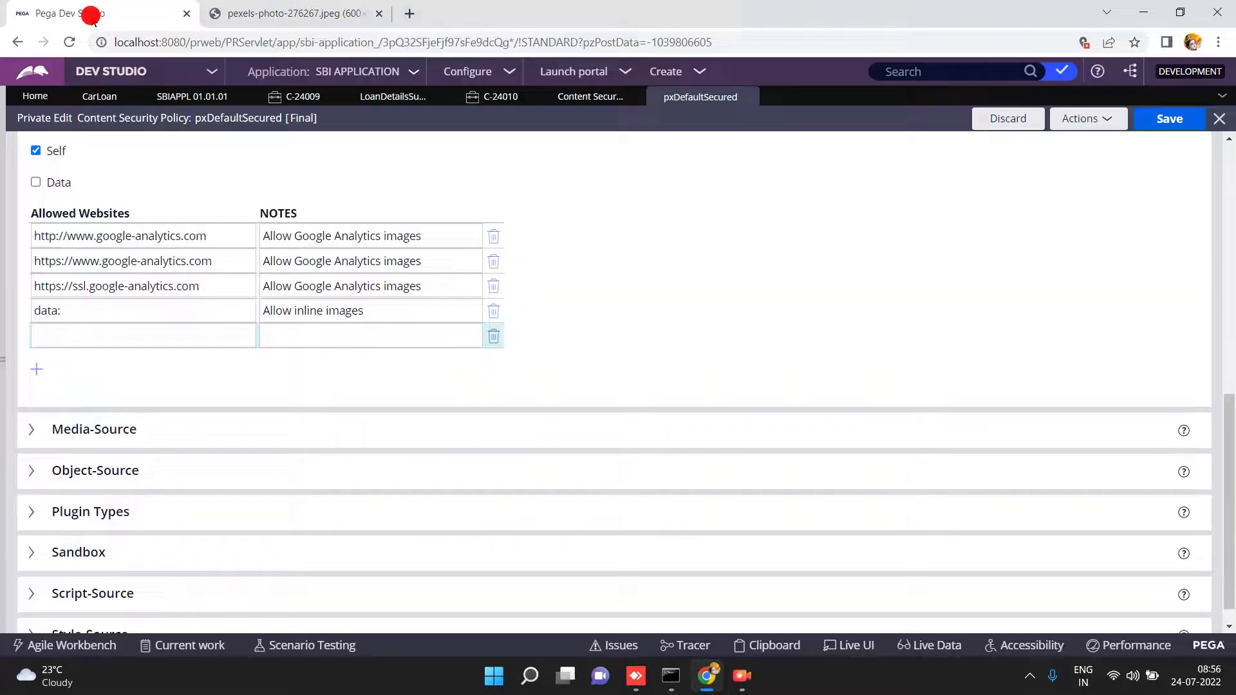
{"action": "left_click", "coordinate": [96, 334]}
{"action": "key", "text": "ctrl+v"}
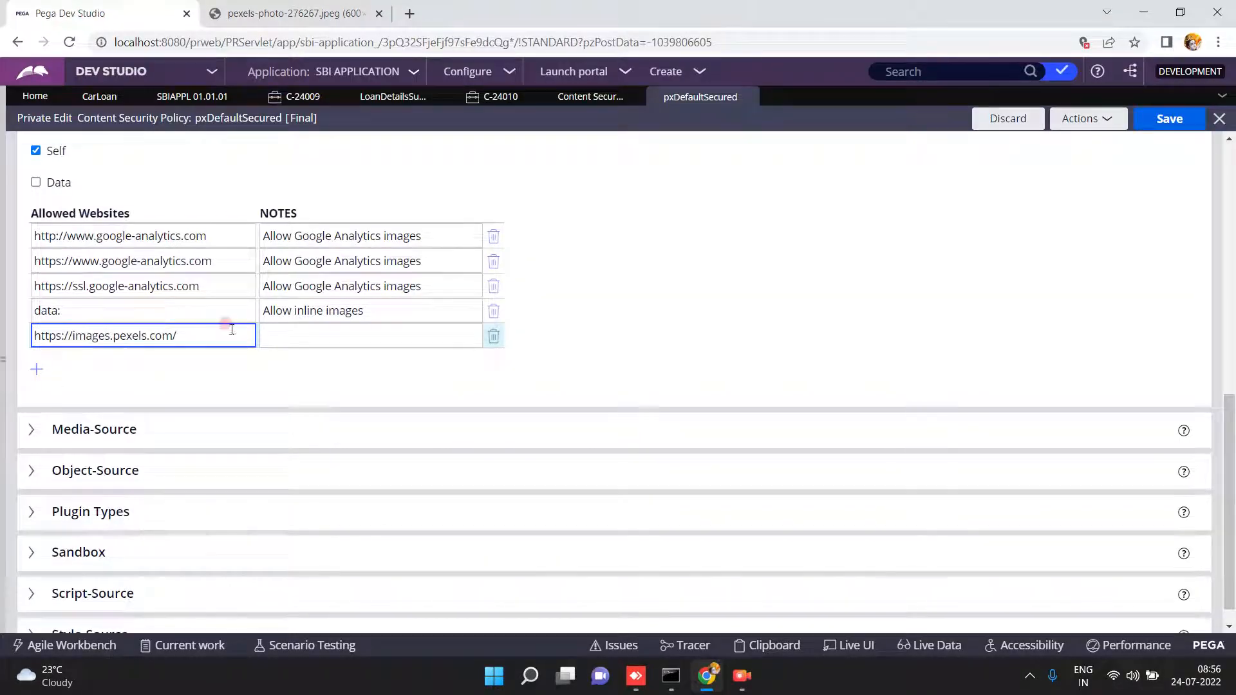
{"action": "left_click", "coordinate": [356, 333]}
{"action": "key", "text": "ctrl+v"}
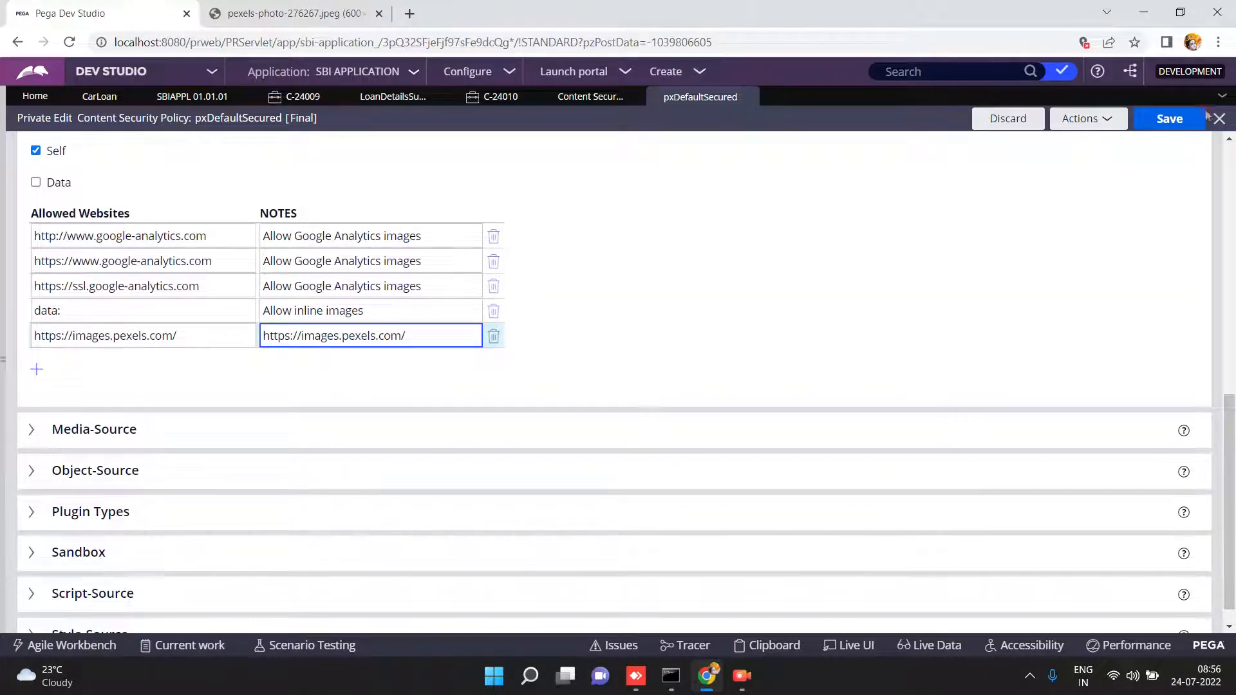
{"action": "left_click", "coordinate": [1170, 117]}
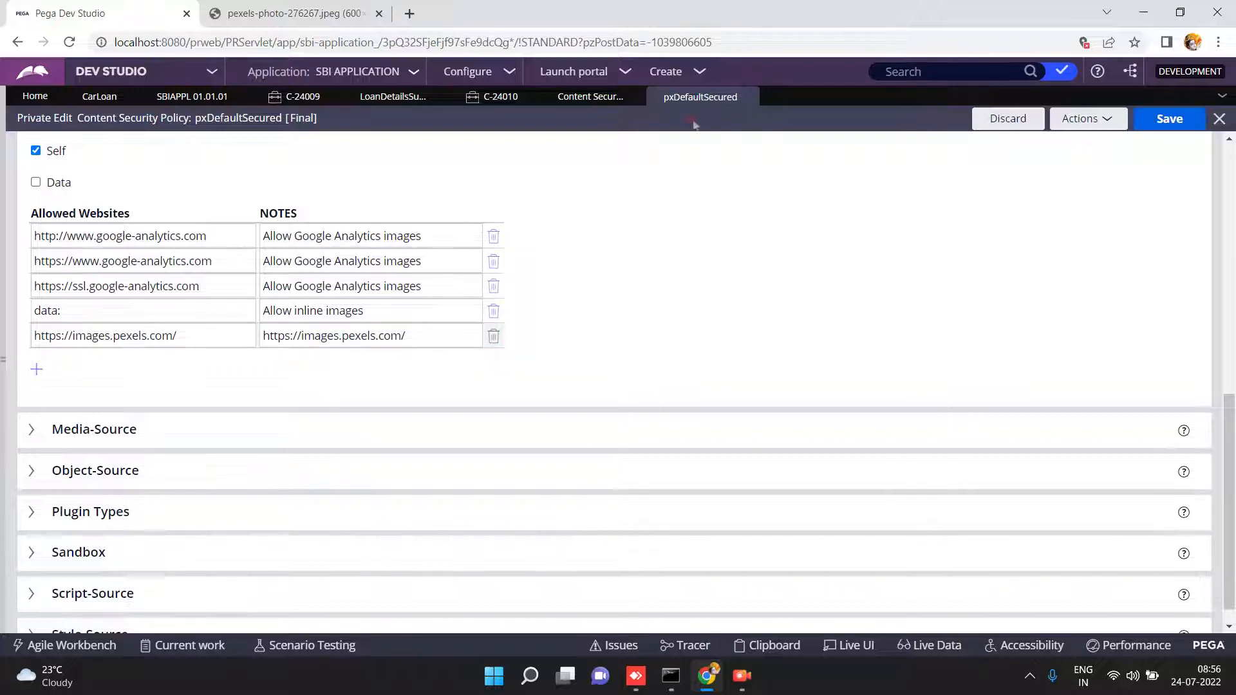
Step: Copy the full address of the Pexels swatch photo and save the pxDefaultSecured policy again
{"action": "left_click", "coordinate": [354, 17]}
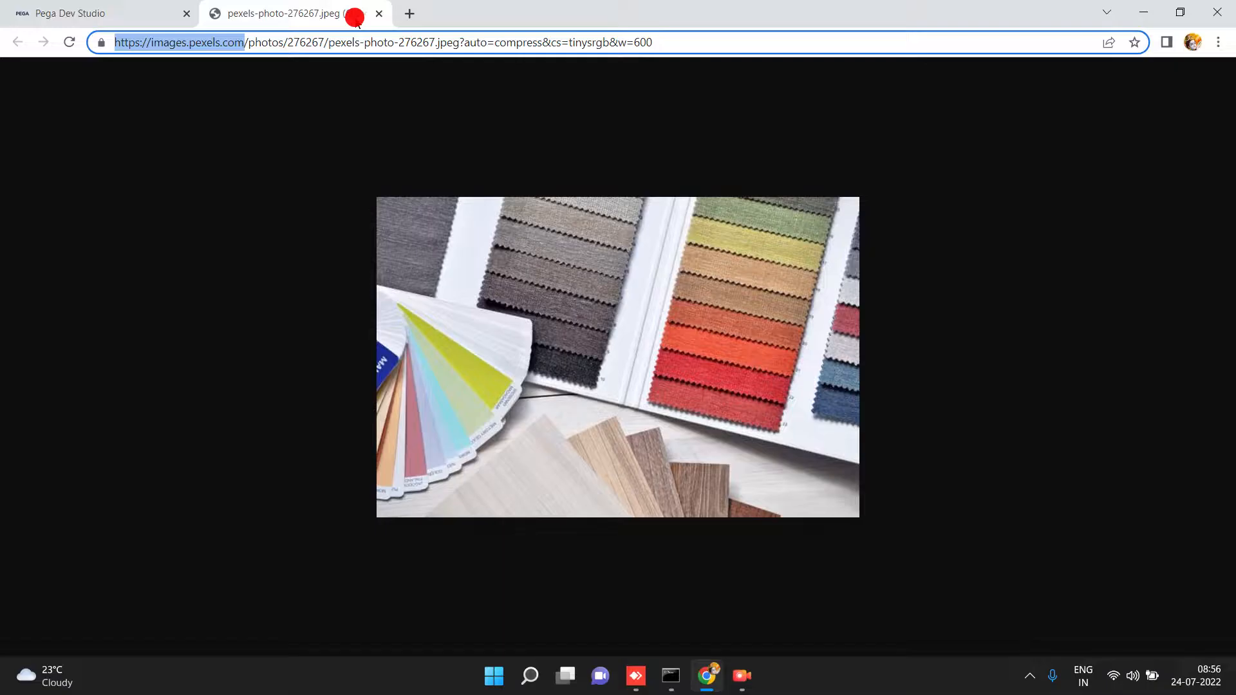
{"action": "left_click", "coordinate": [718, 39]}
{"action": "double_click", "coordinate": [718, 39]}
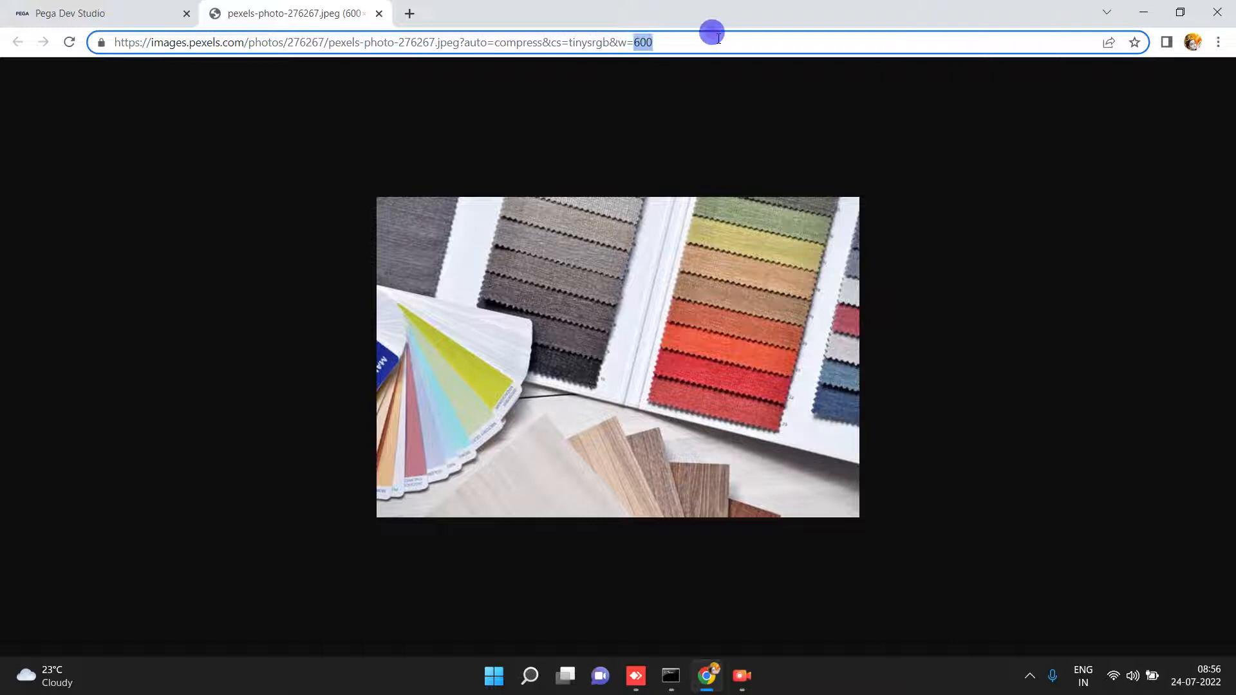
{"action": "left_click", "coordinate": [718, 40]}
{"action": "key", "text": "ctrl+c"}
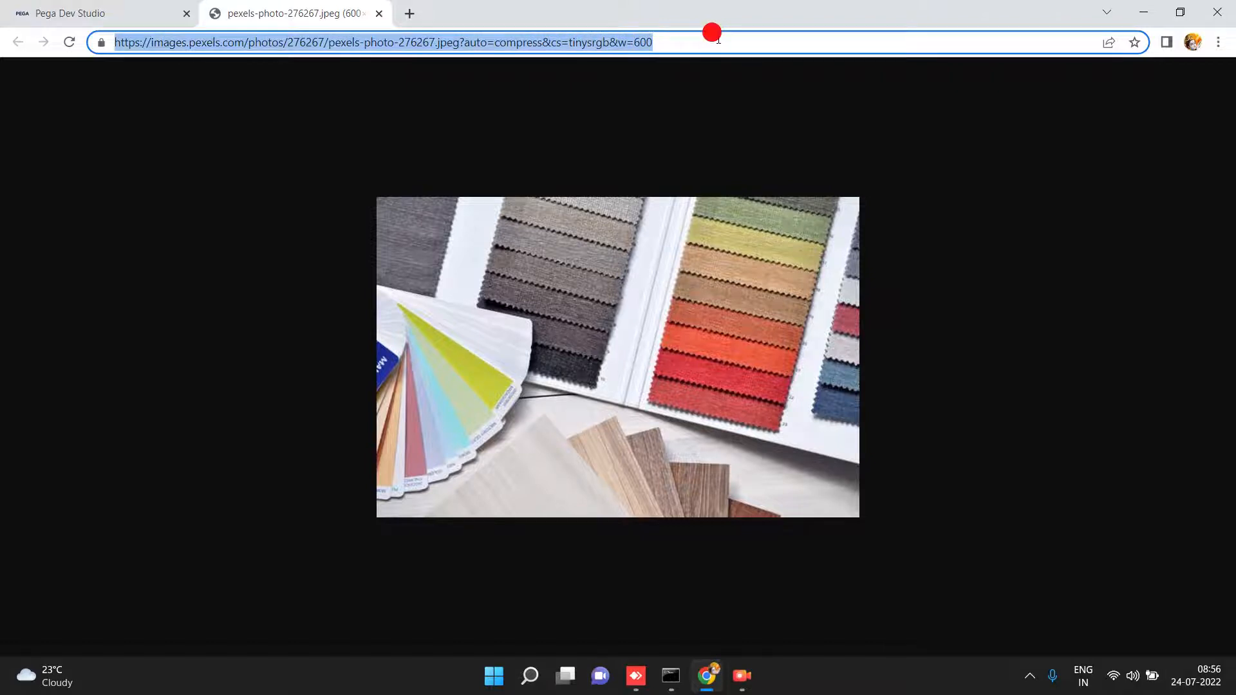
{"action": "left_click", "coordinate": [137, 17]}
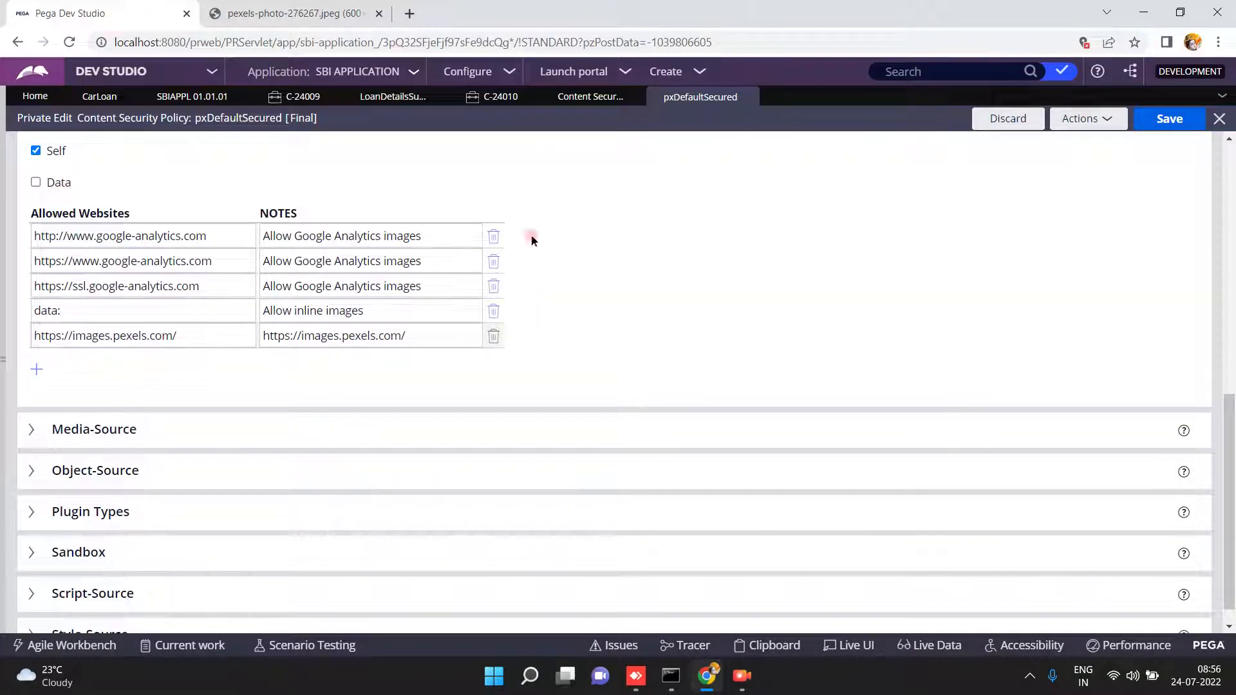
{"action": "left_click", "coordinate": [1229, 137]}
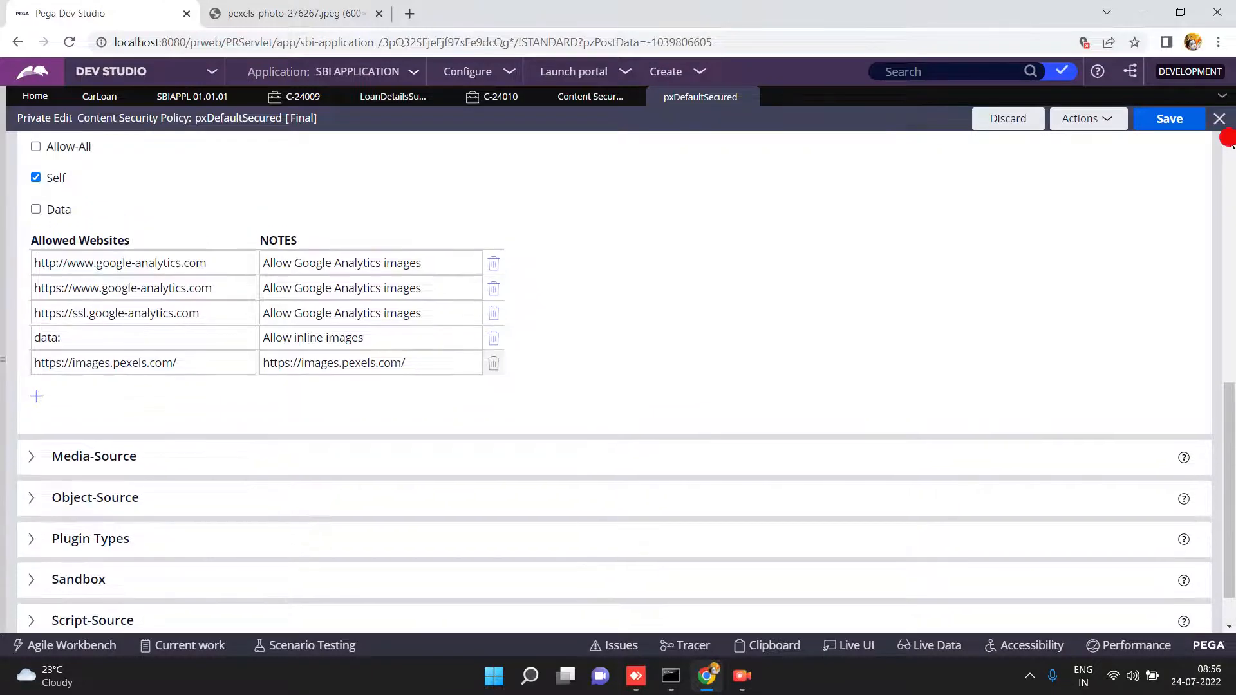
{"action": "left_click", "coordinate": [1228, 138]}
{"action": "left_click", "coordinate": [1167, 121]}
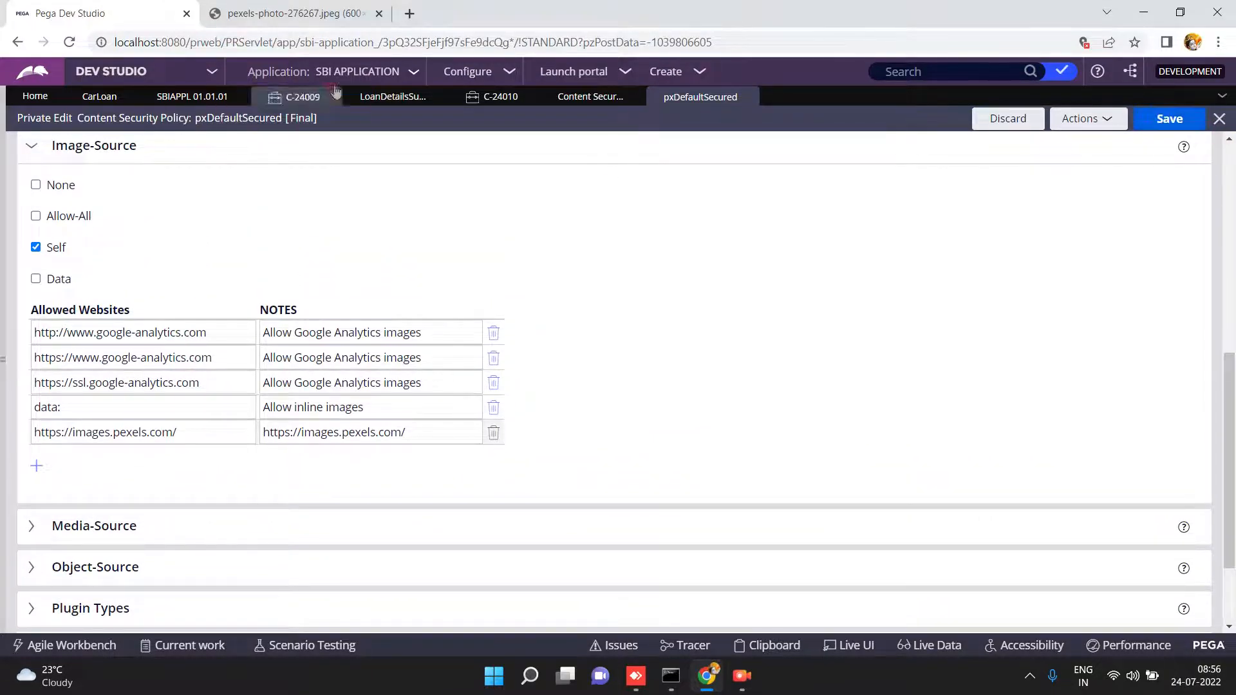
Step: Set the LoanDetailsSubmission image's external URL to the copied Pexels photo address, save the section, and run a new CarLoan case
{"action": "left_click", "coordinate": [394, 96]}
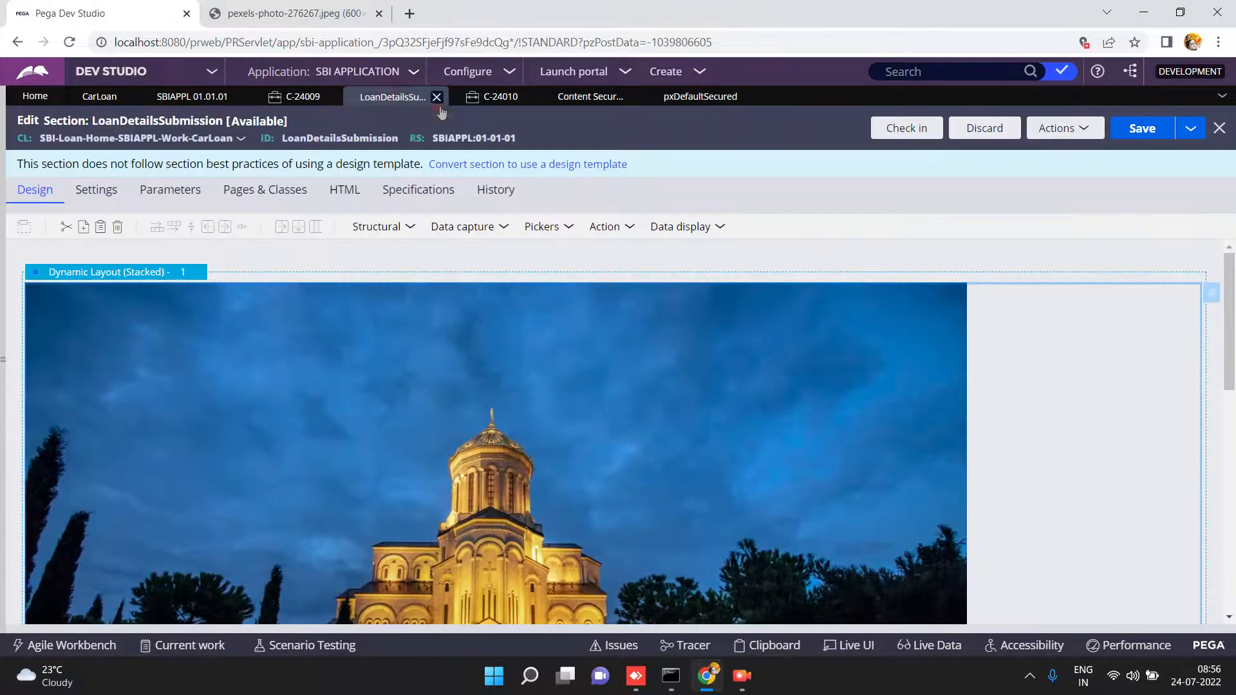
{"action": "left_click", "coordinate": [1212, 294]}
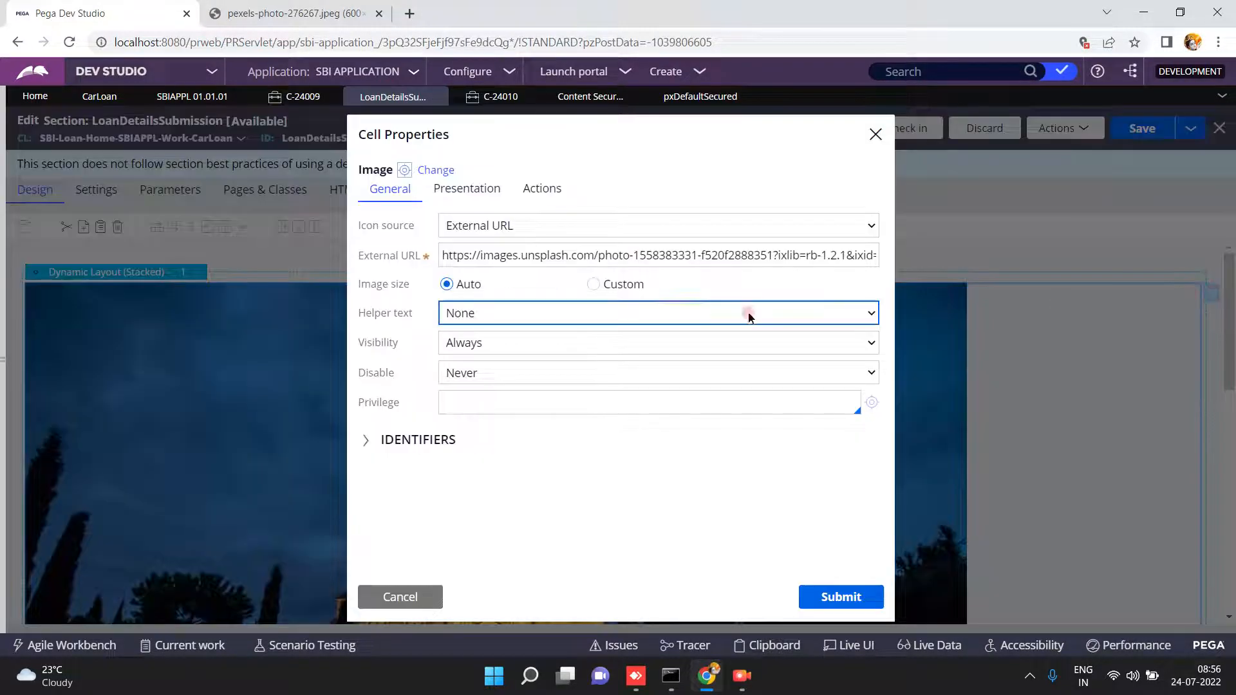
{"action": "triple_click", "coordinate": [618, 248]}
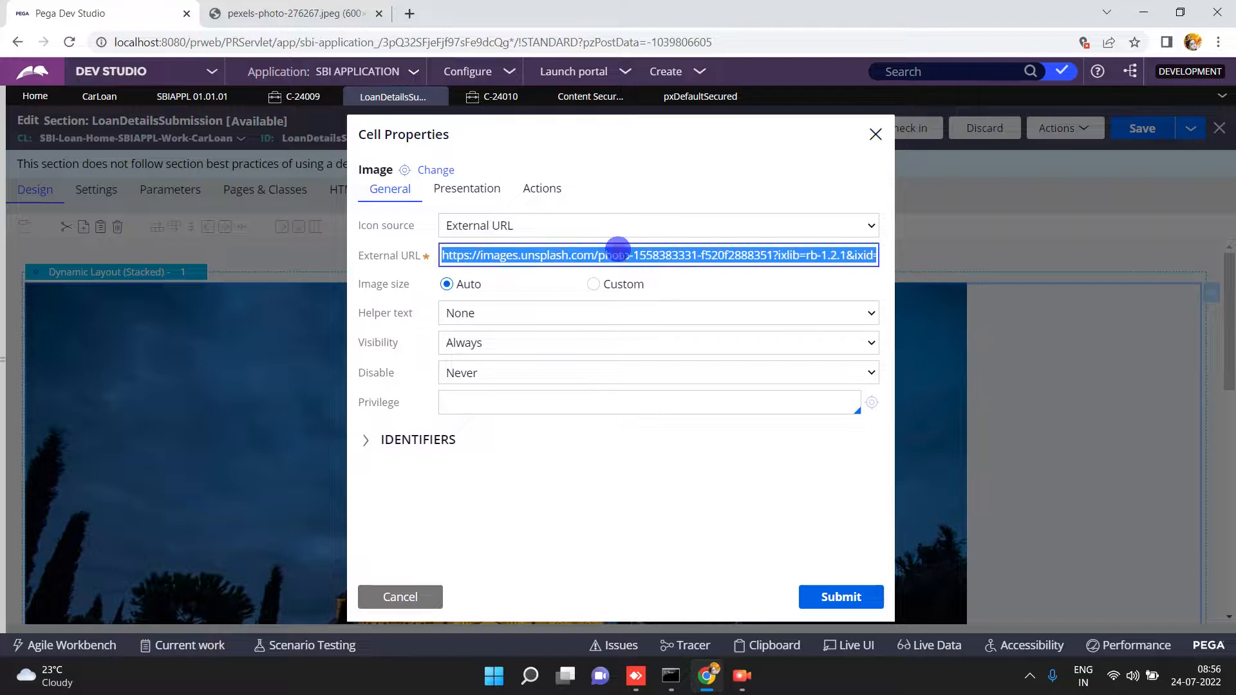
{"action": "key", "text": "ctrl+v"}
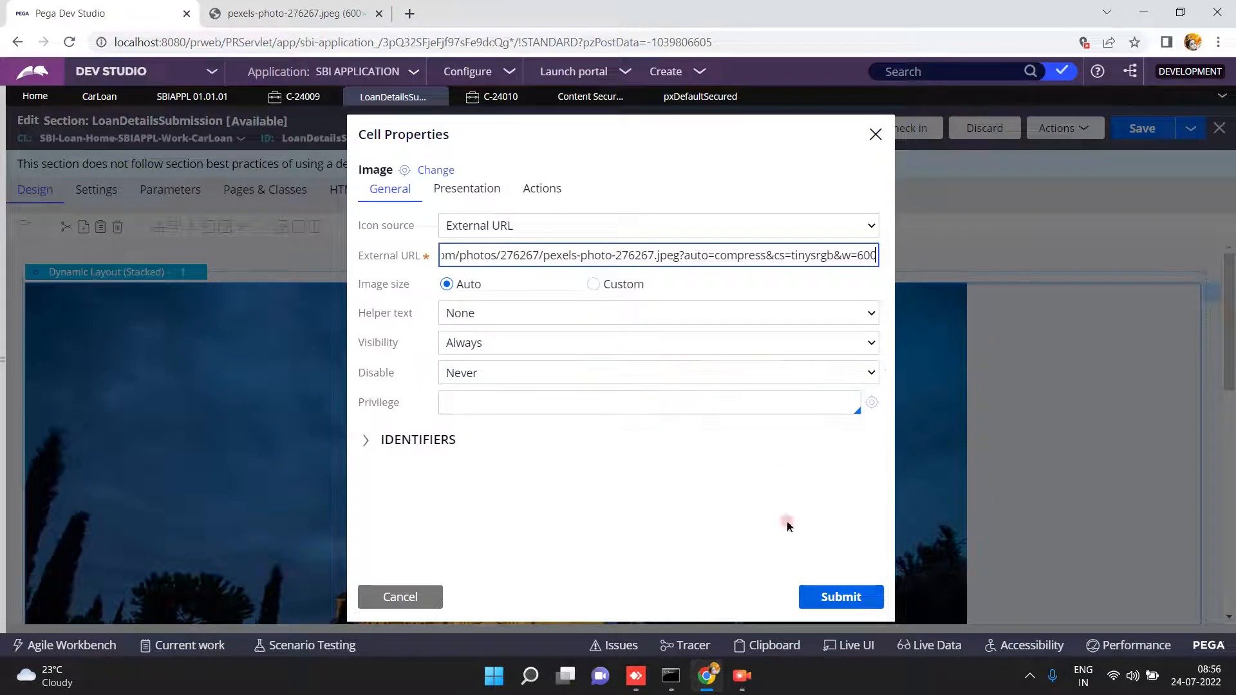
{"action": "left_click", "coordinate": [856, 597]}
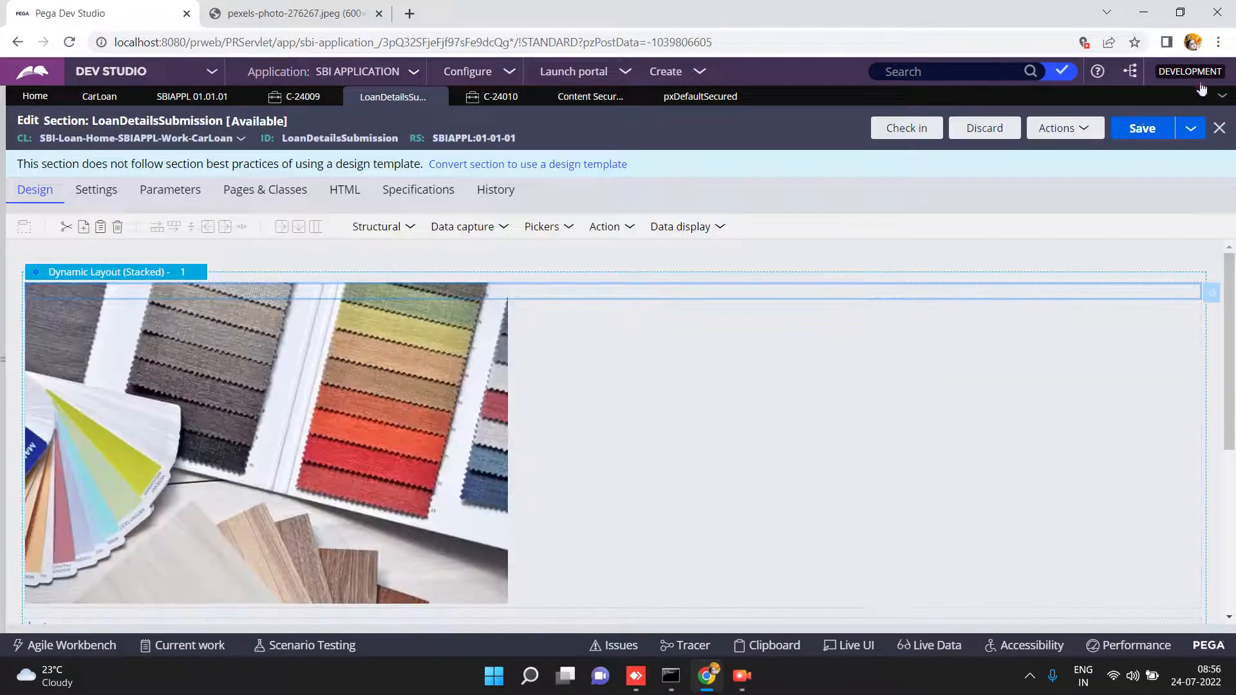
{"action": "left_click", "coordinate": [1134, 128]}
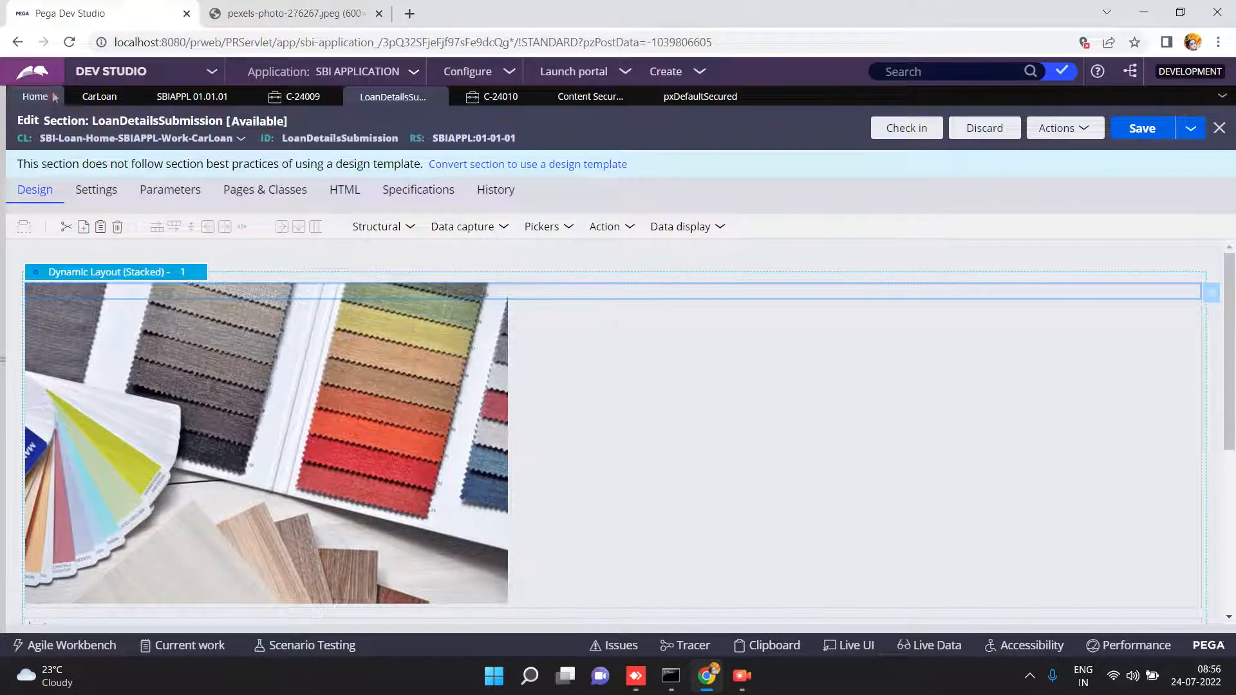
{"action": "left_click", "coordinate": [83, 98]}
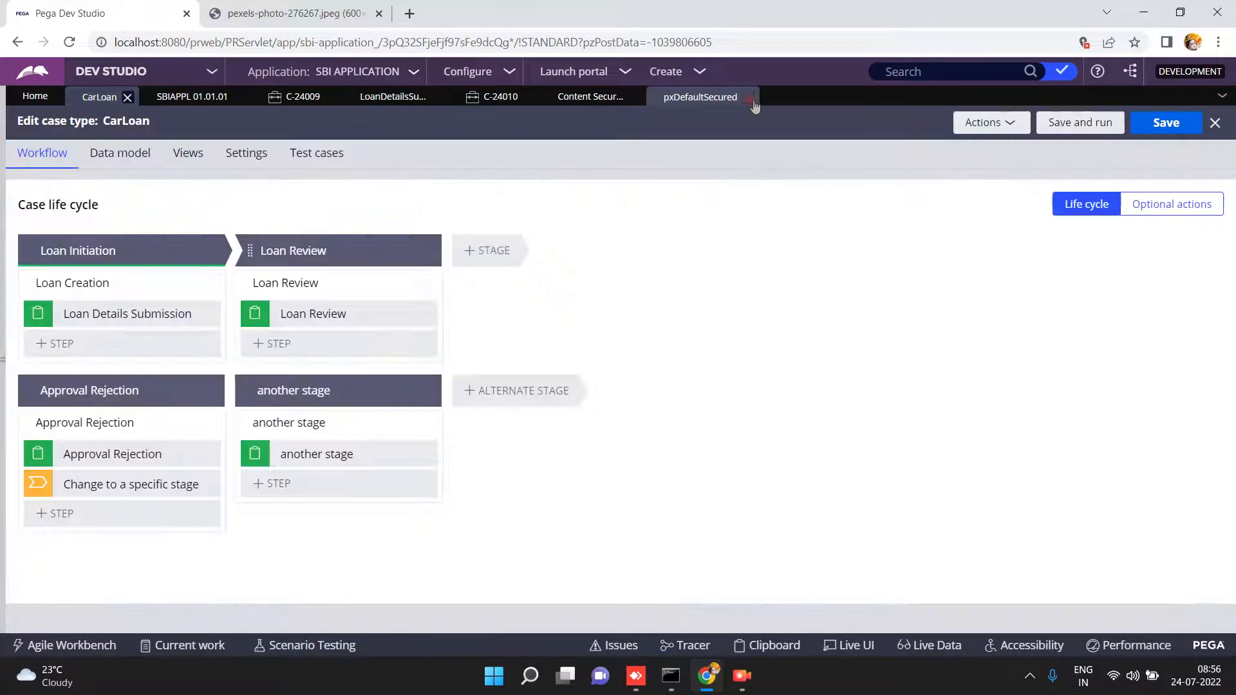
{"action": "left_click", "coordinate": [1096, 131]}
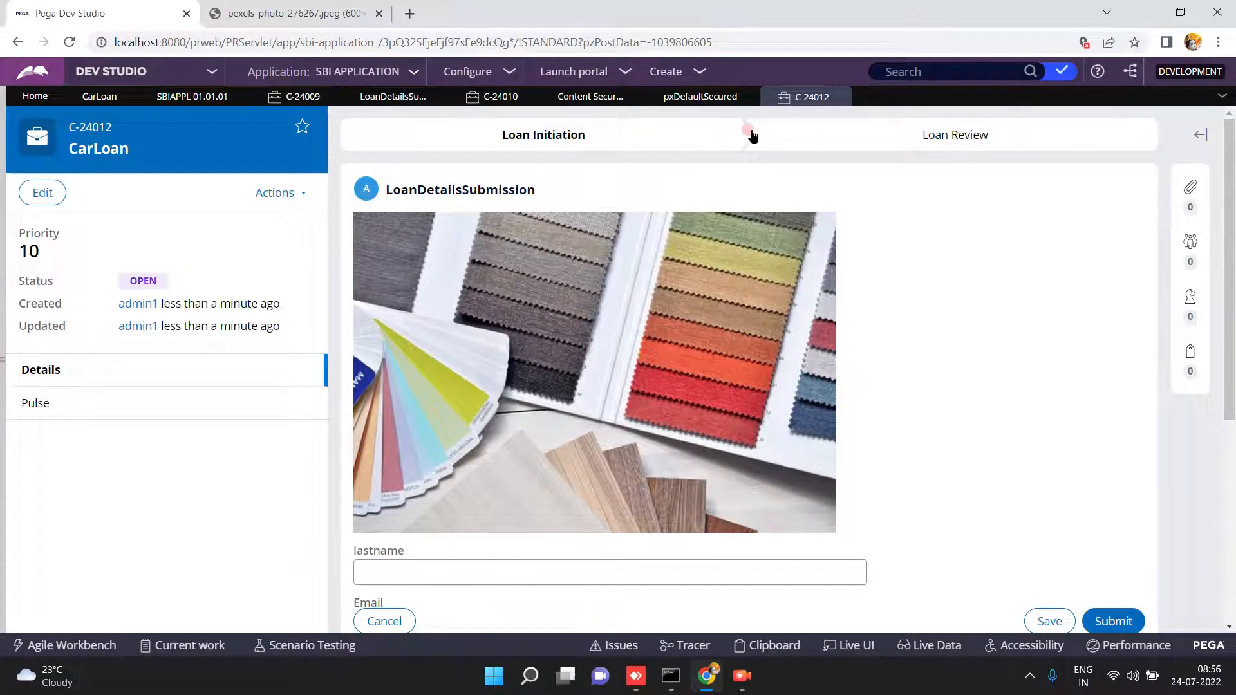
{"action": "left_click", "coordinate": [747, 97]}
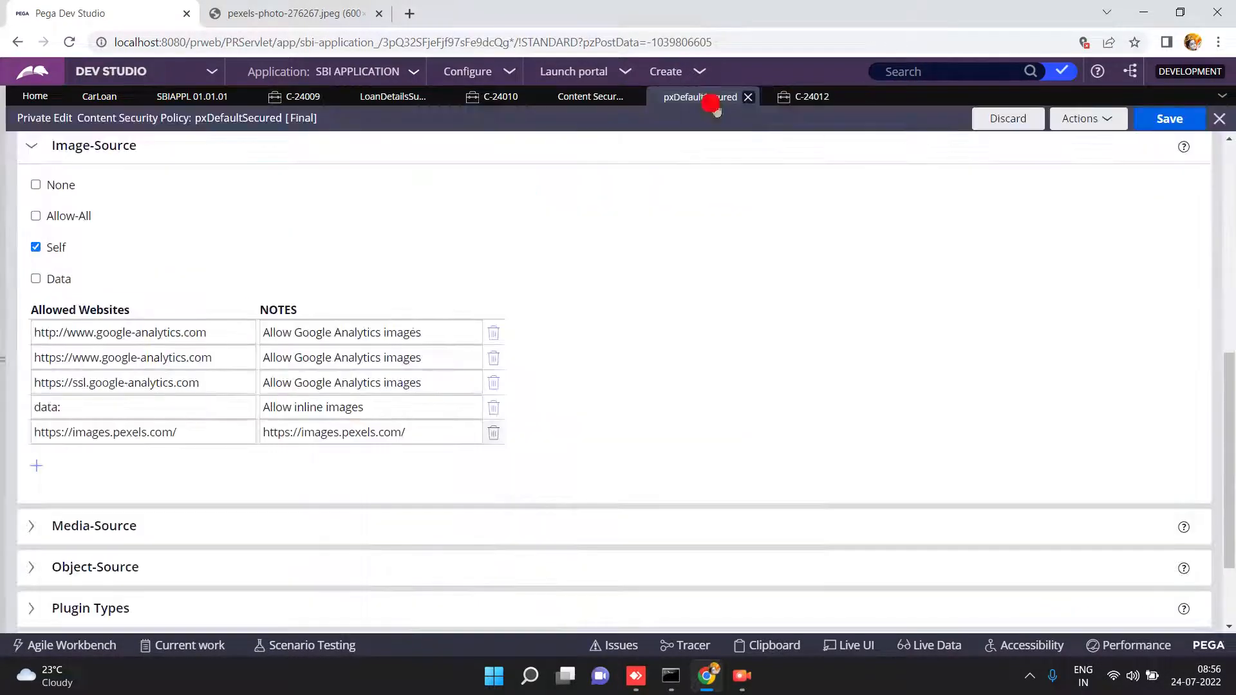
{"action": "left_click", "coordinate": [493, 432]}
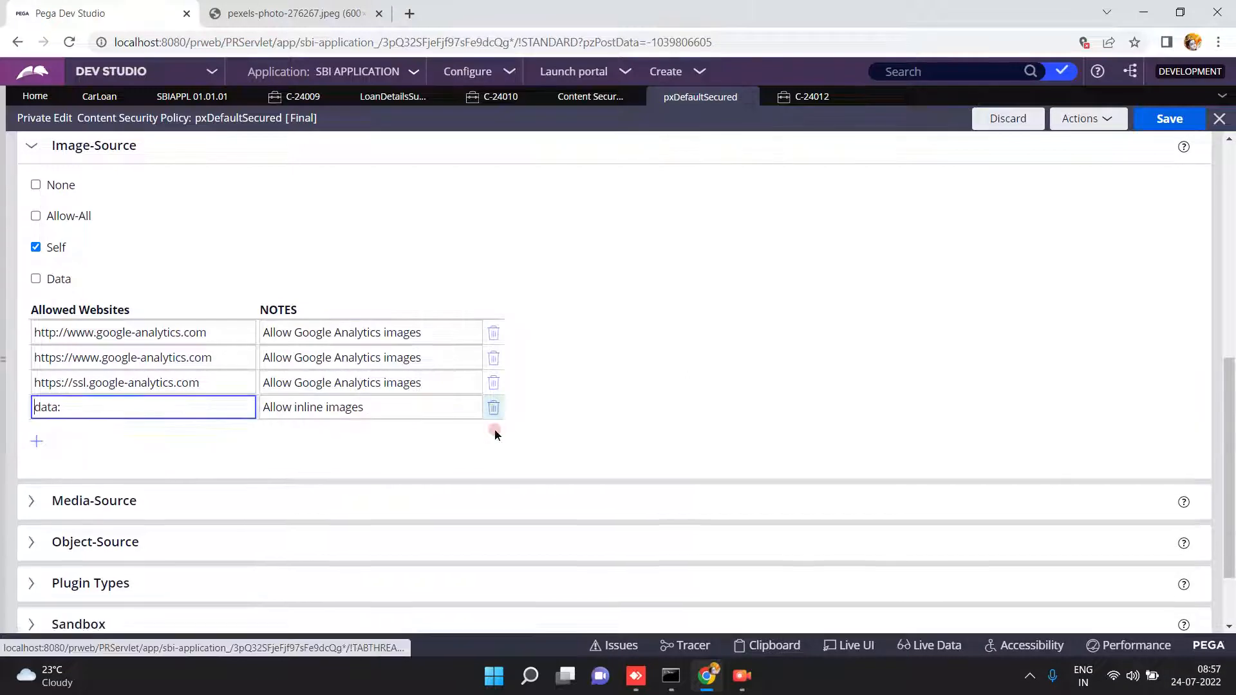
{"action": "left_click", "coordinate": [1168, 121]}
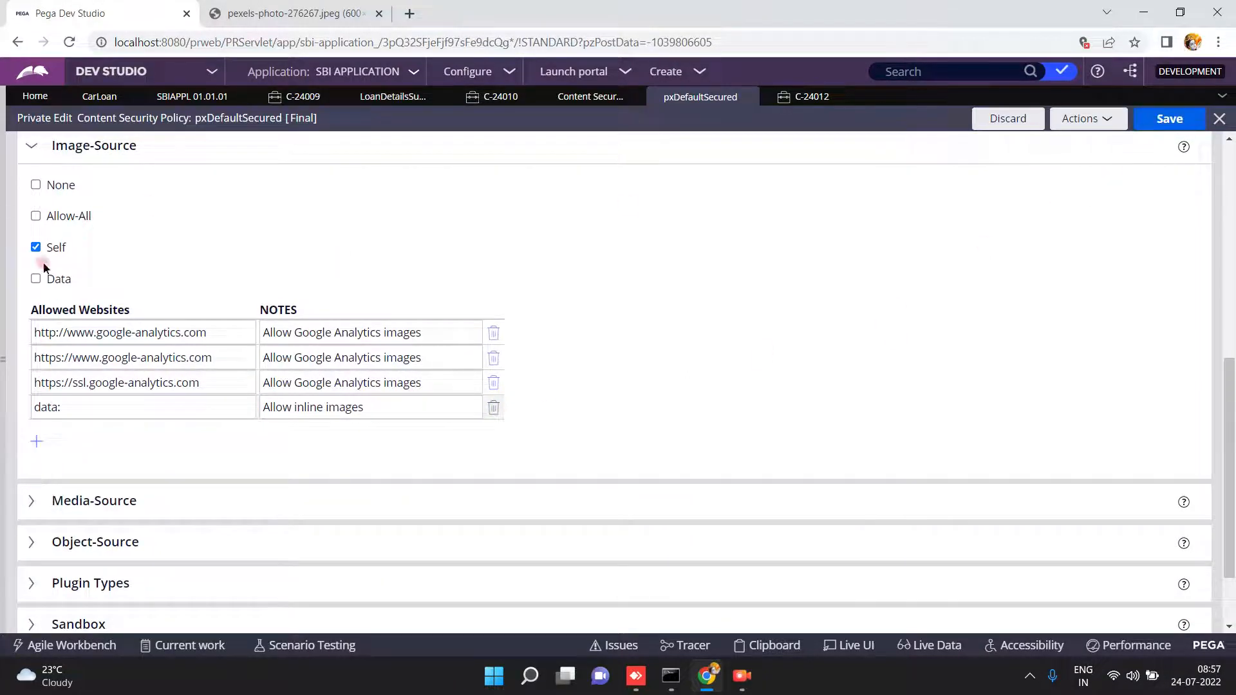
{"action": "left_click", "coordinate": [112, 96]}
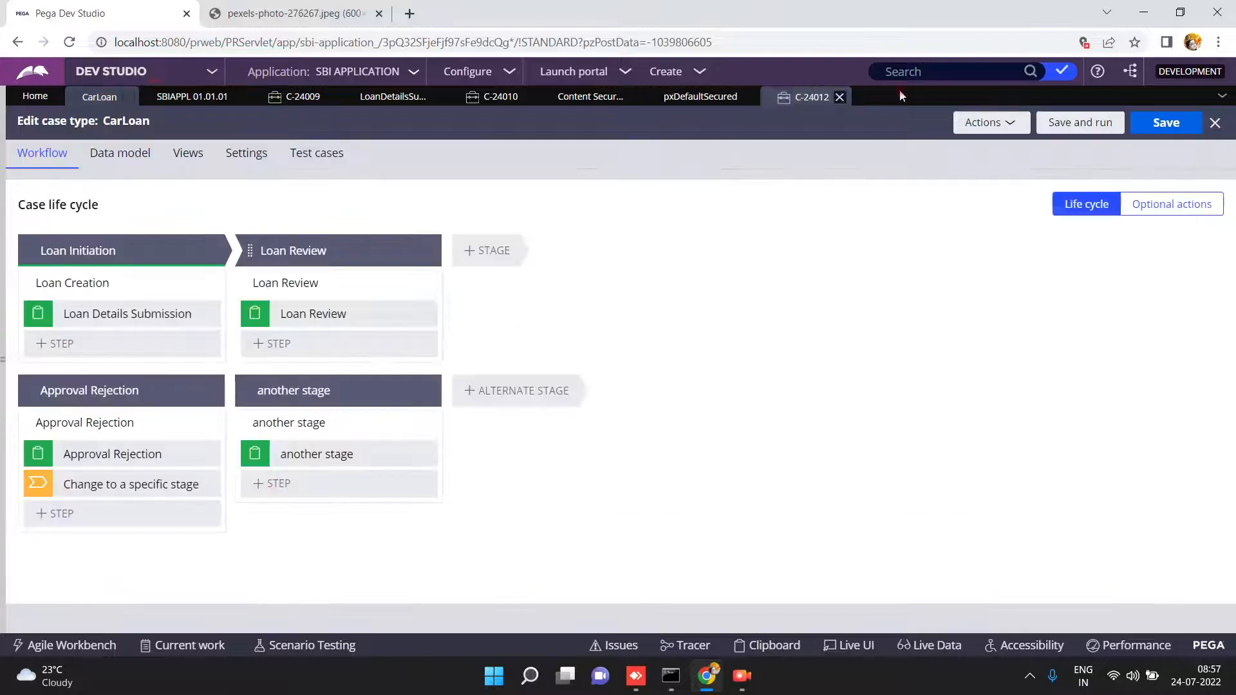
{"action": "left_click", "coordinate": [1063, 125]}
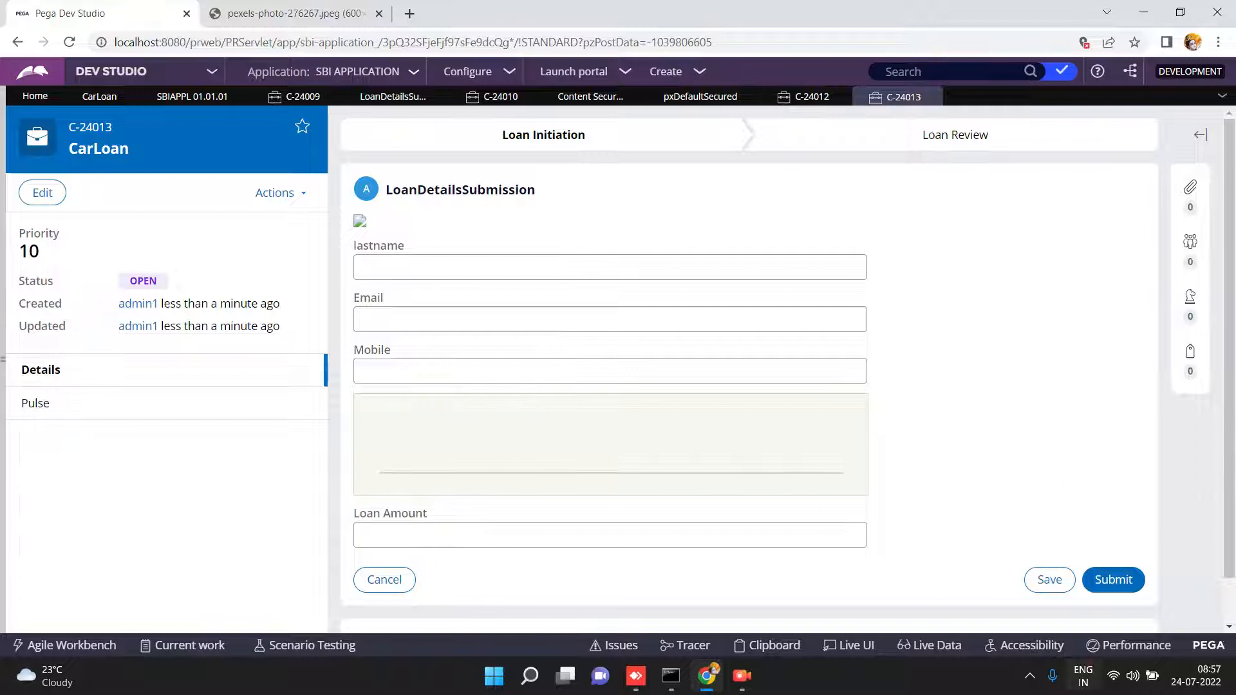
Step: Inspect the image element on the new case's LoanDetailsSubmission form with Live UI and open the browser's developer tools
{"action": "left_click", "coordinate": [856, 645]}
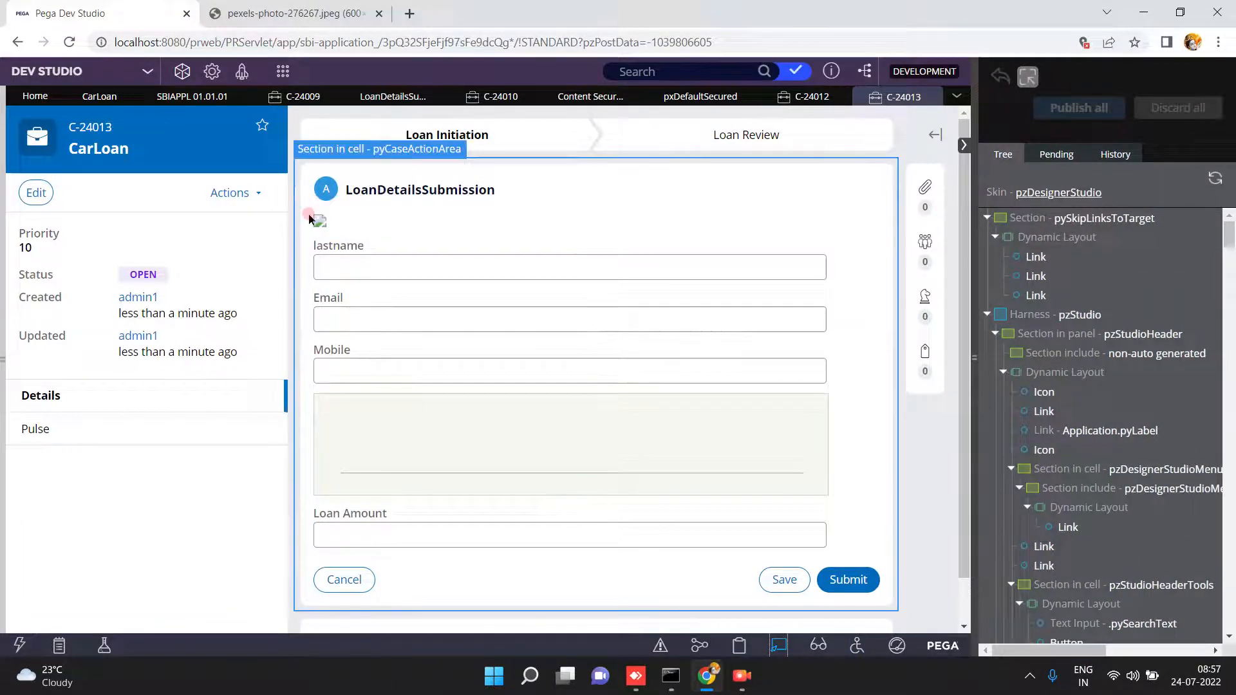
{"action": "left_click", "coordinate": [330, 222]}
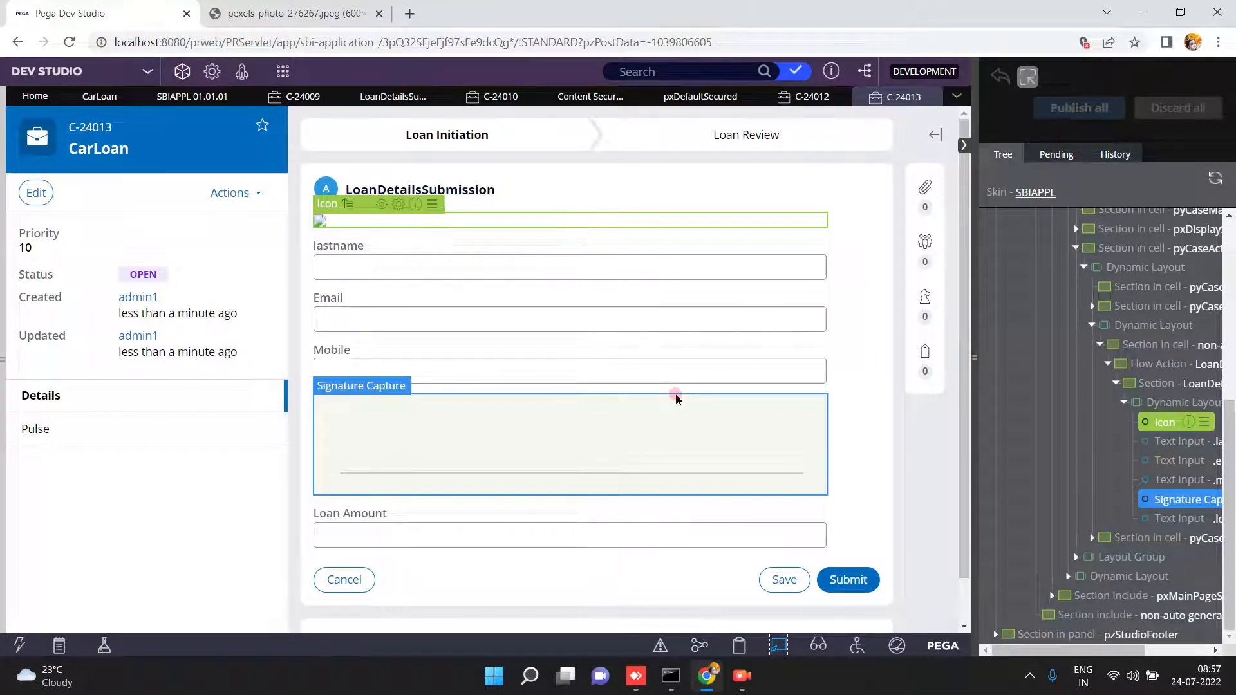
{"action": "key", "text": "ctrl+shift+i"}
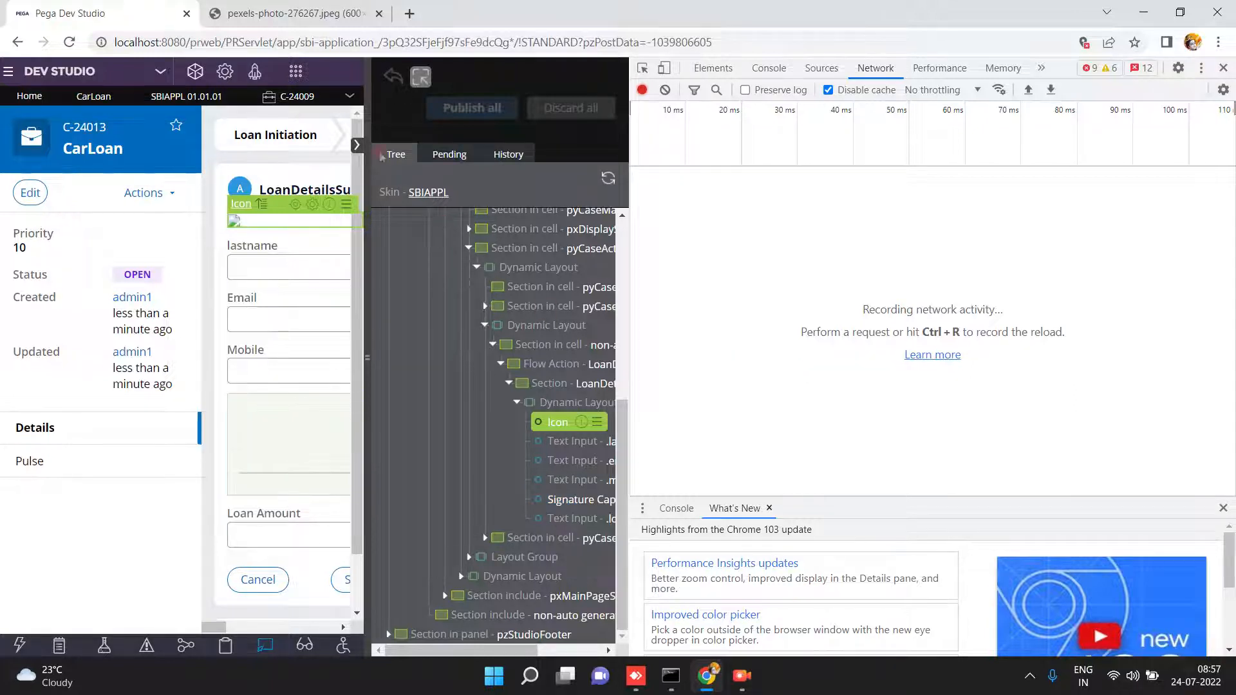
Step: Turn off Live UI inspection on the CarLoan case and close the browser's developer tools
{"action": "left_click", "coordinate": [356, 145]}
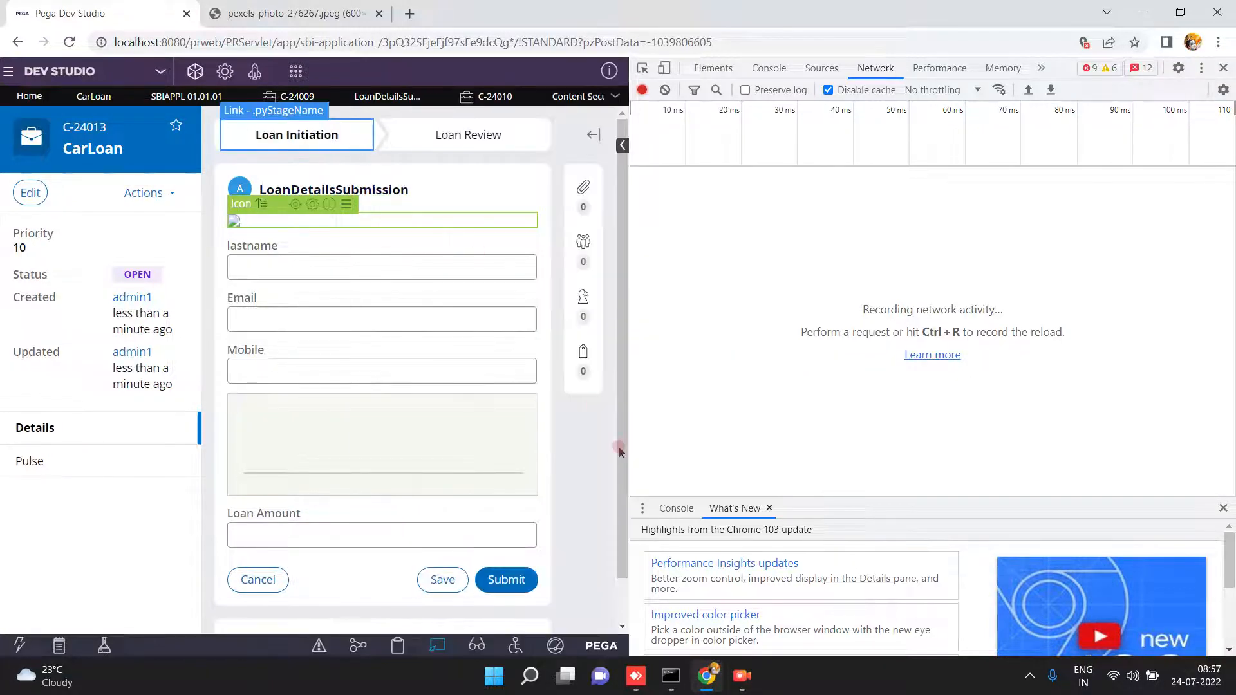
{"action": "left_click", "coordinate": [443, 643]}
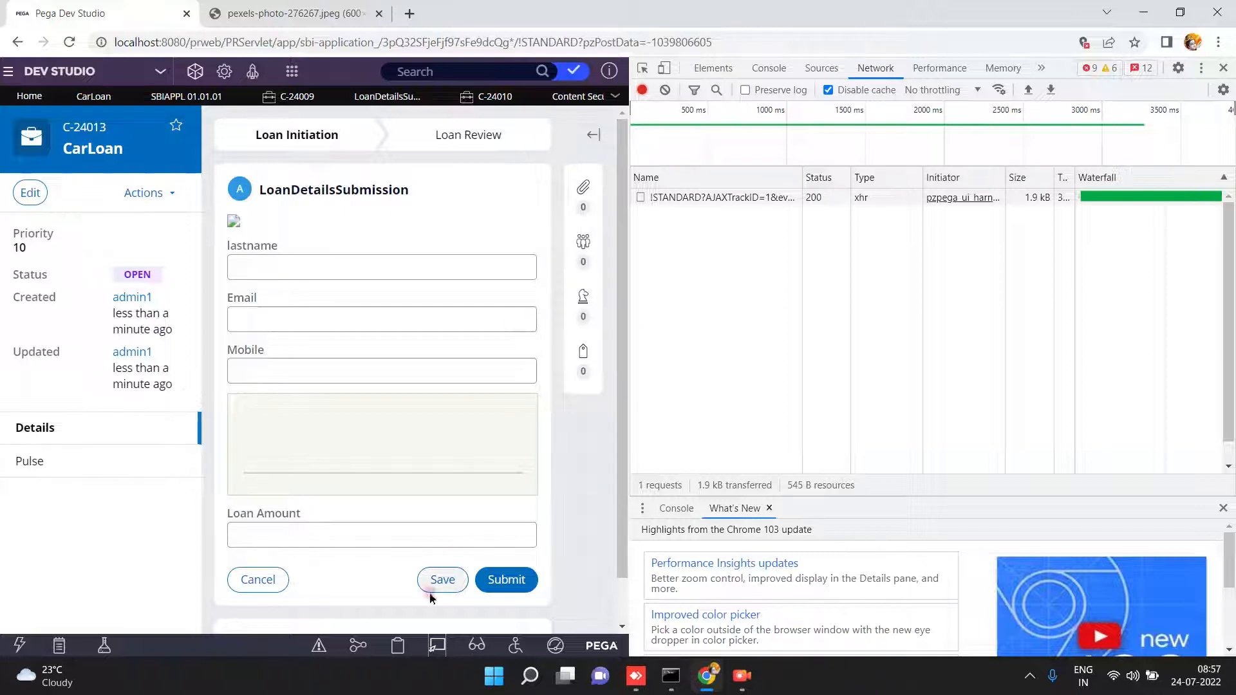
{"action": "left_click", "coordinate": [1223, 68]}
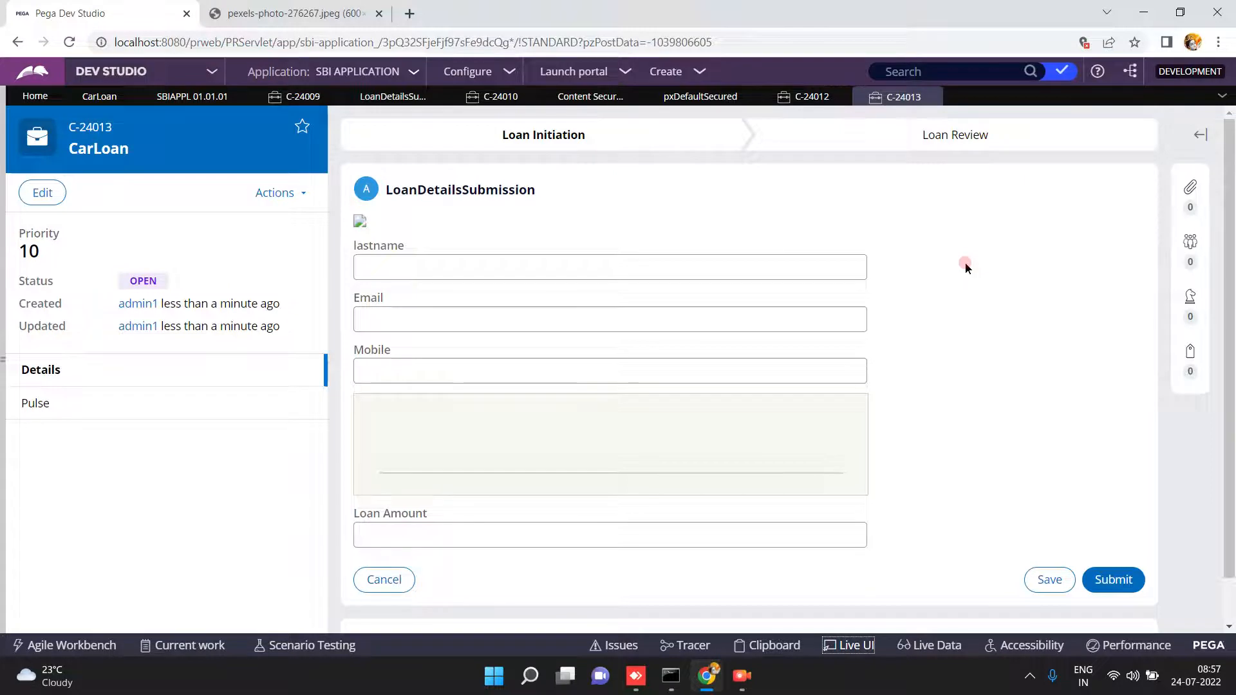
Step: View the page source of the CarLoan case page, select part of the markup, and return to the case form
{"action": "key", "text": "ctrl+u"}
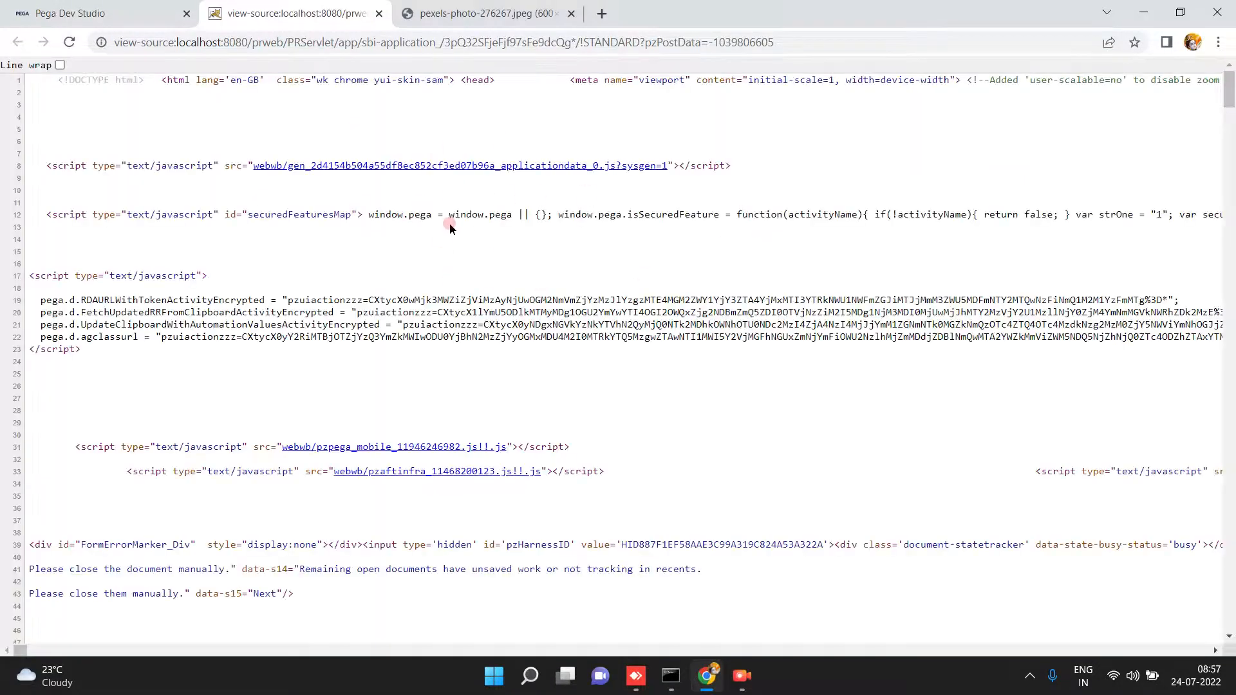
{"action": "left_click", "coordinate": [103, 11]}
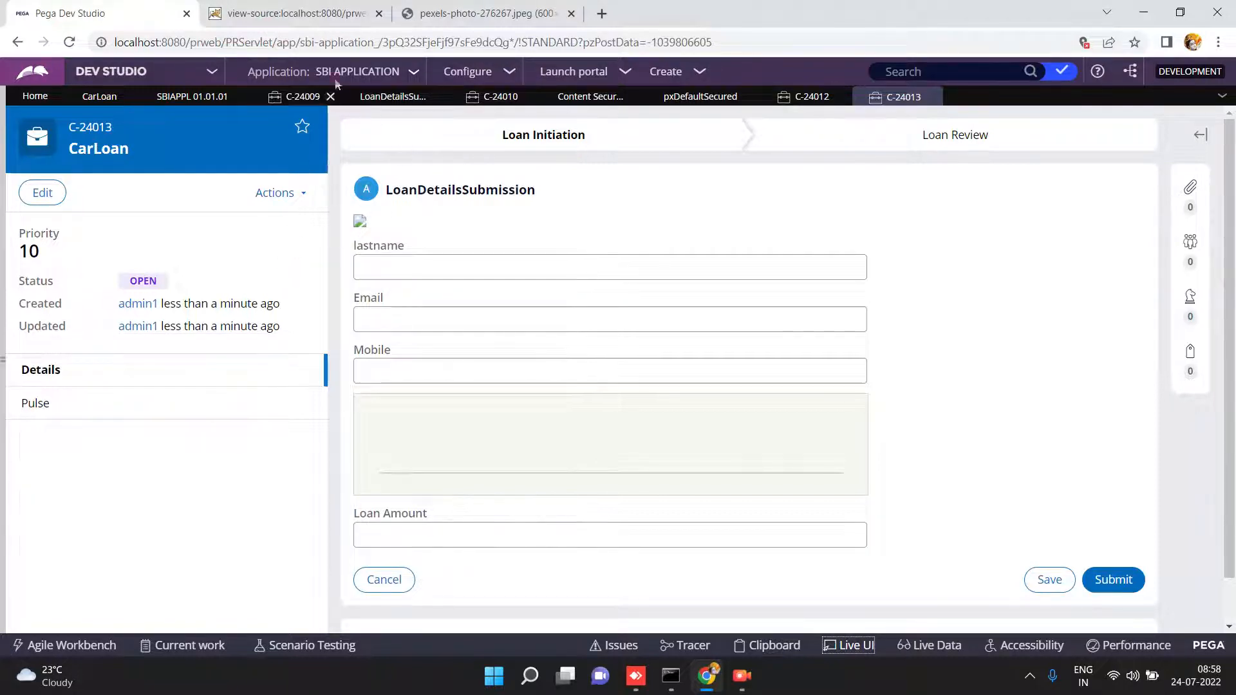
{"action": "left_click", "coordinate": [322, 14]}
{"action": "left_click_drag", "start_coordinate": [53, 76], "coordinate": [935, 600]}
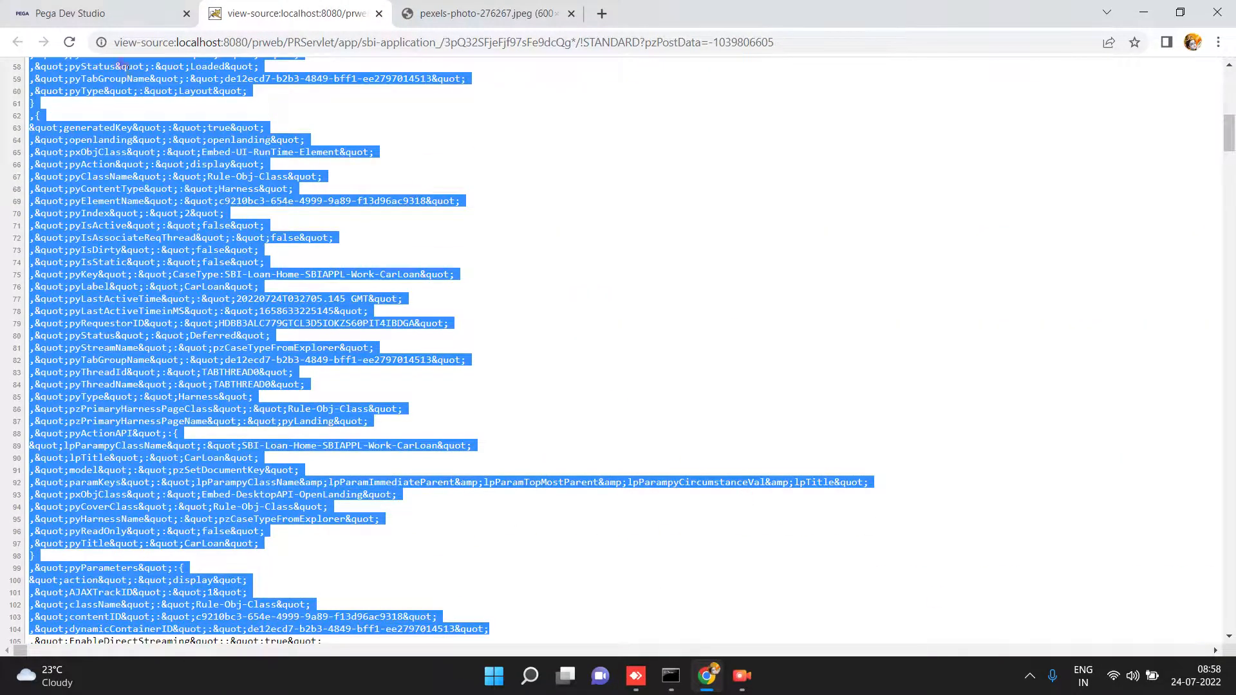
{"action": "left_click", "coordinate": [94, 15]}
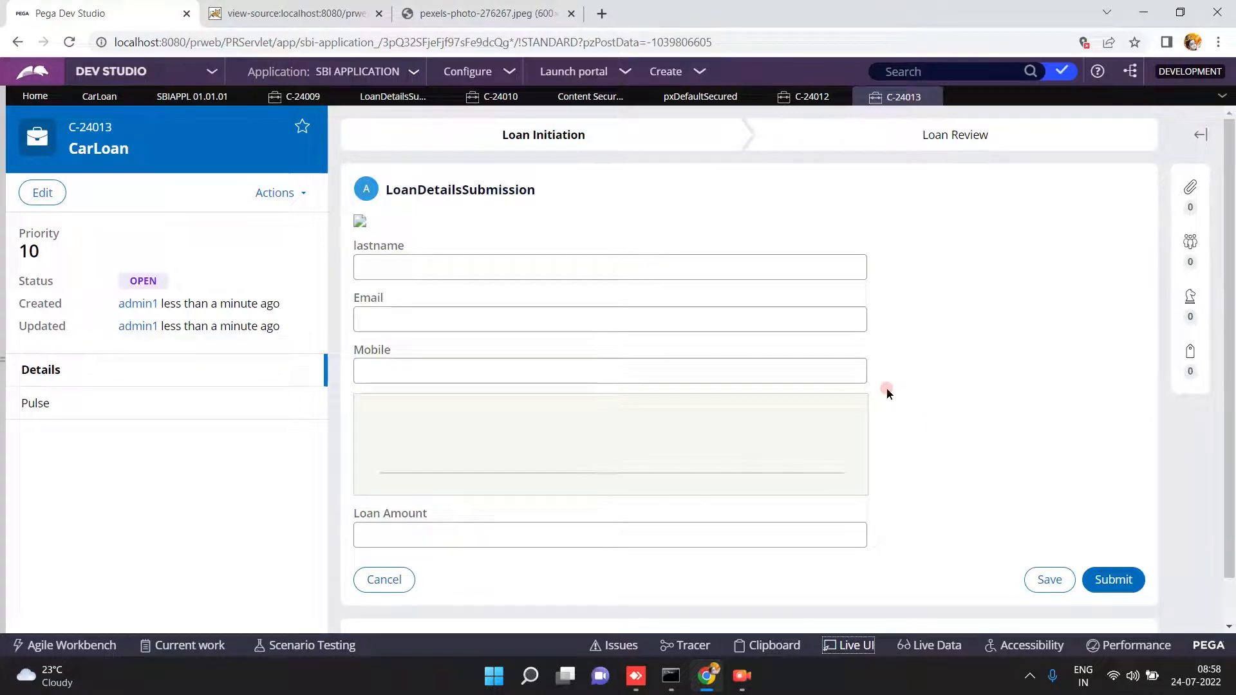
{"action": "left_click", "coordinate": [354, 14]}
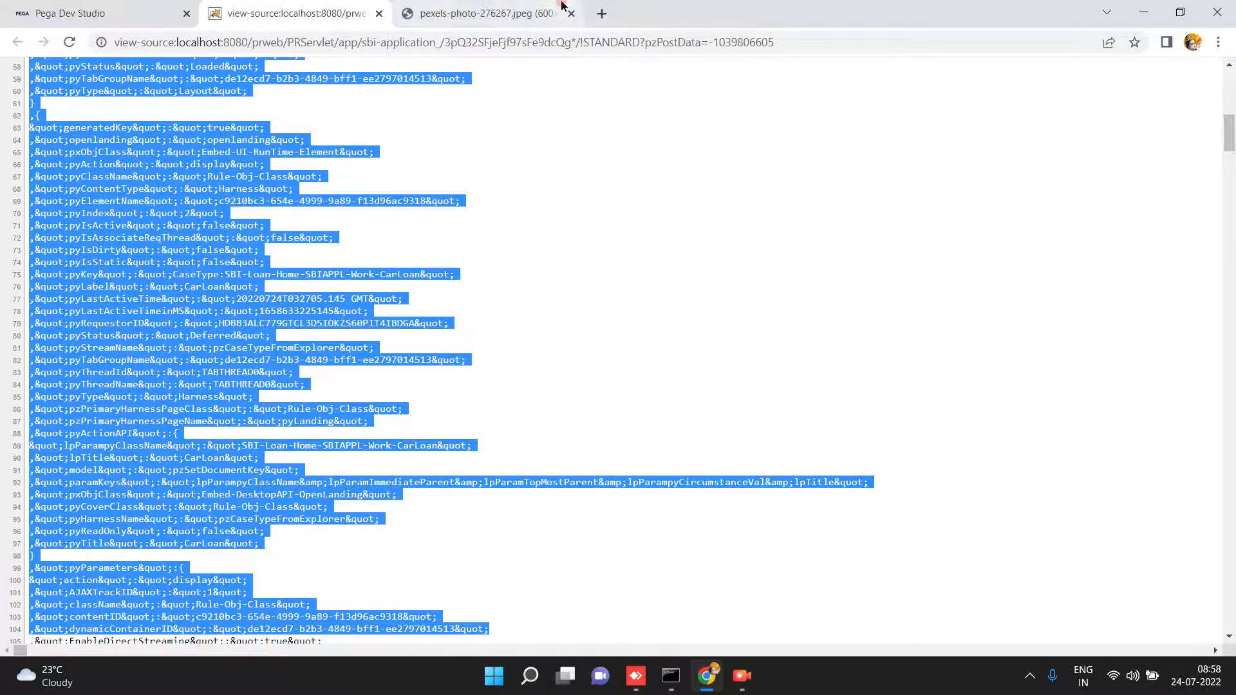
{"action": "left_click", "coordinate": [428, 13]}
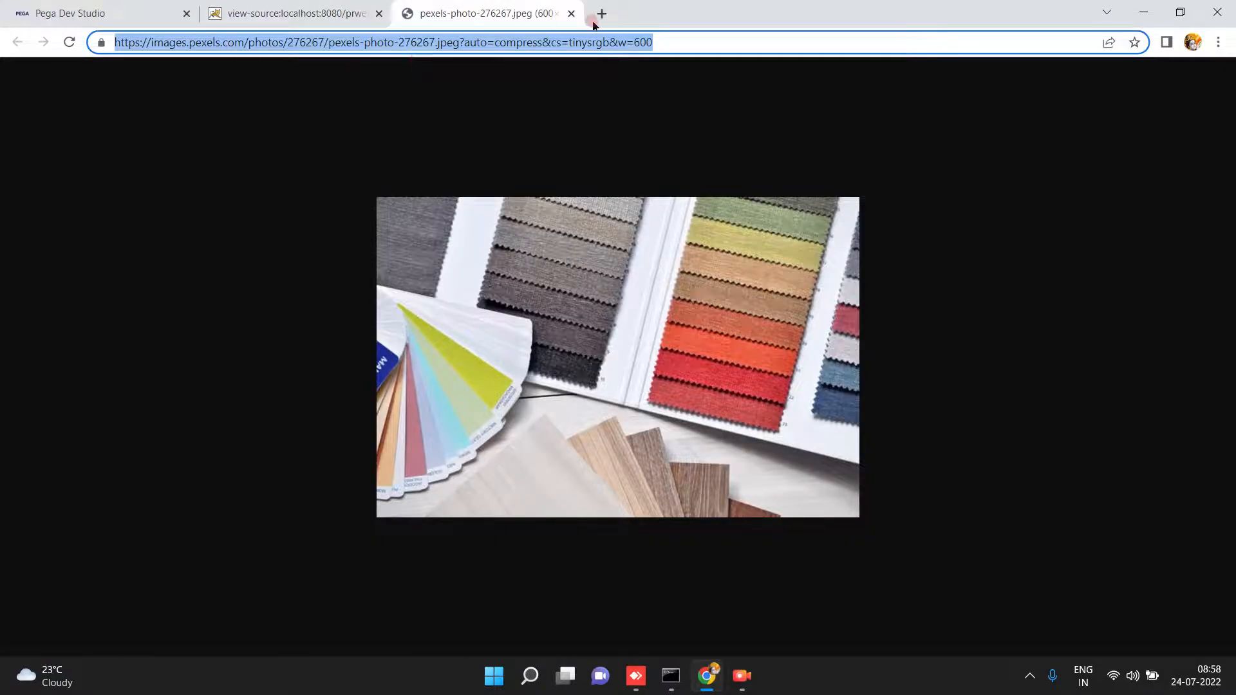
{"action": "left_click", "coordinate": [97, 14]}
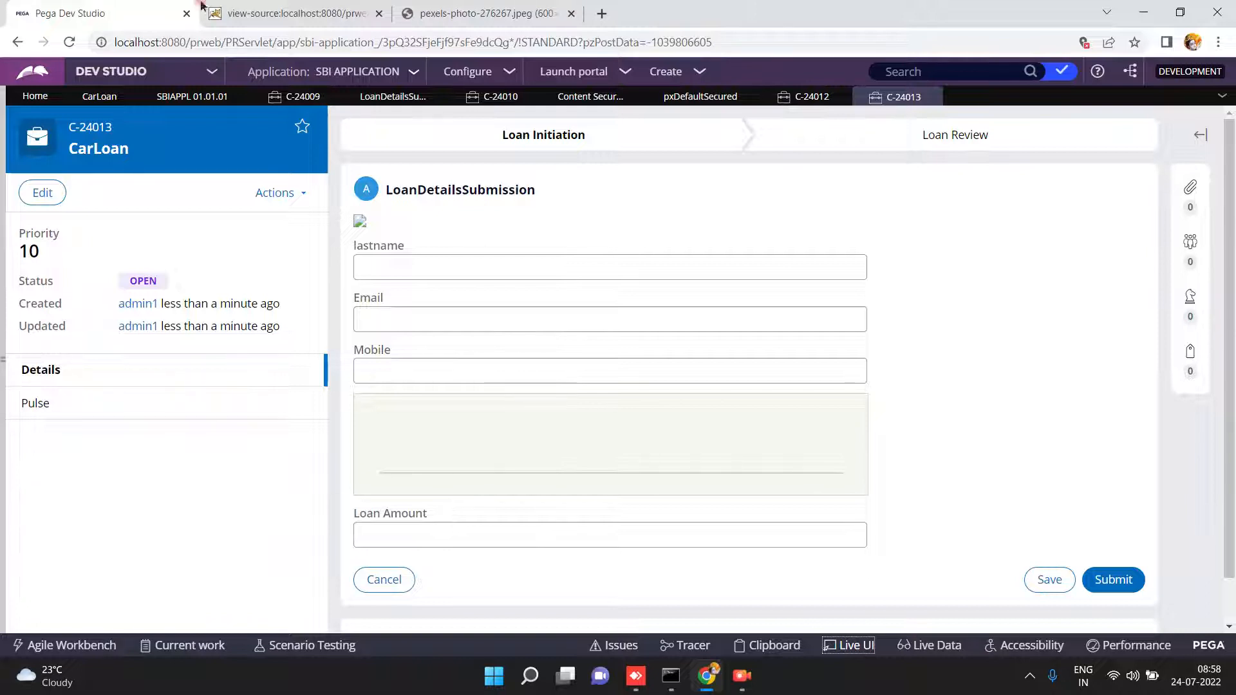
{"action": "left_click", "coordinate": [1219, 42]}
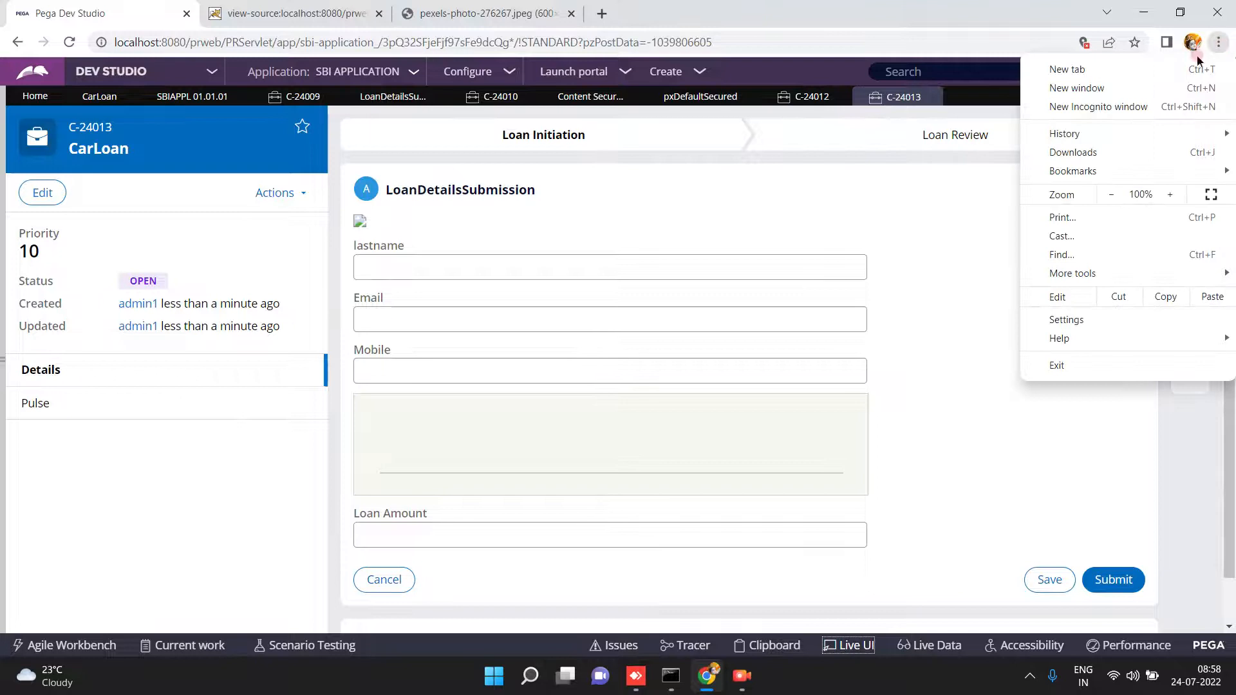
{"action": "mouse_move", "coordinate": [1094, 170]}
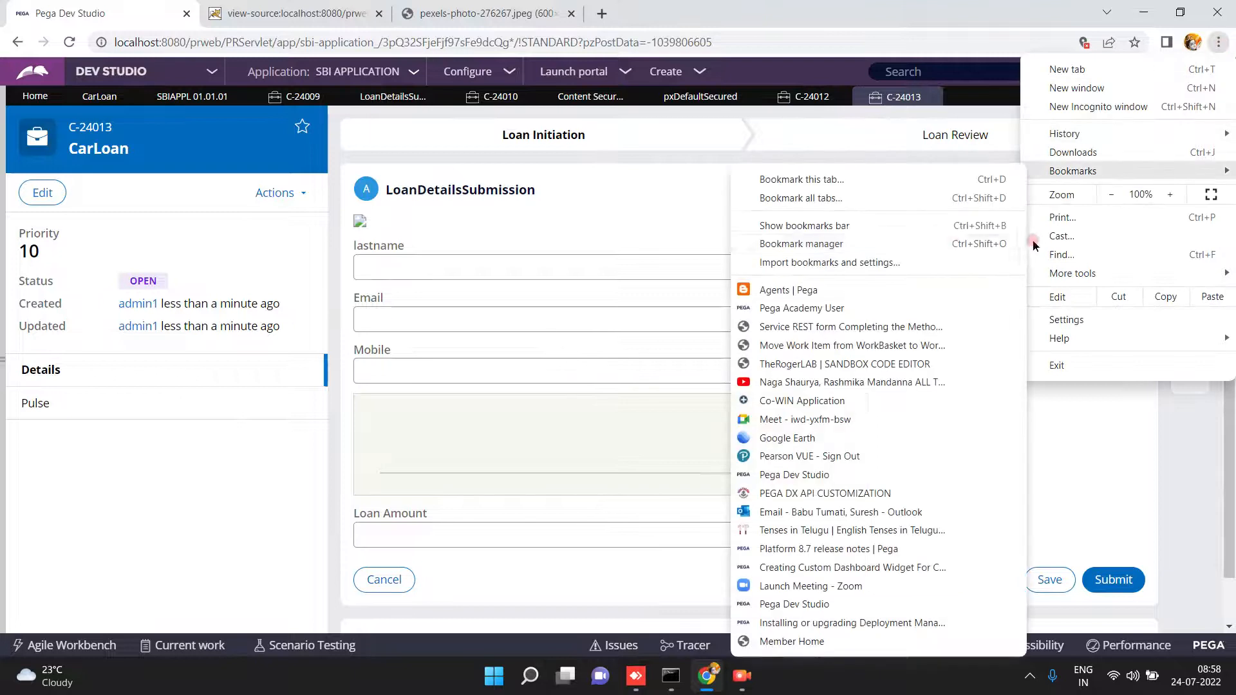
{"action": "left_click", "coordinate": [667, 198]}
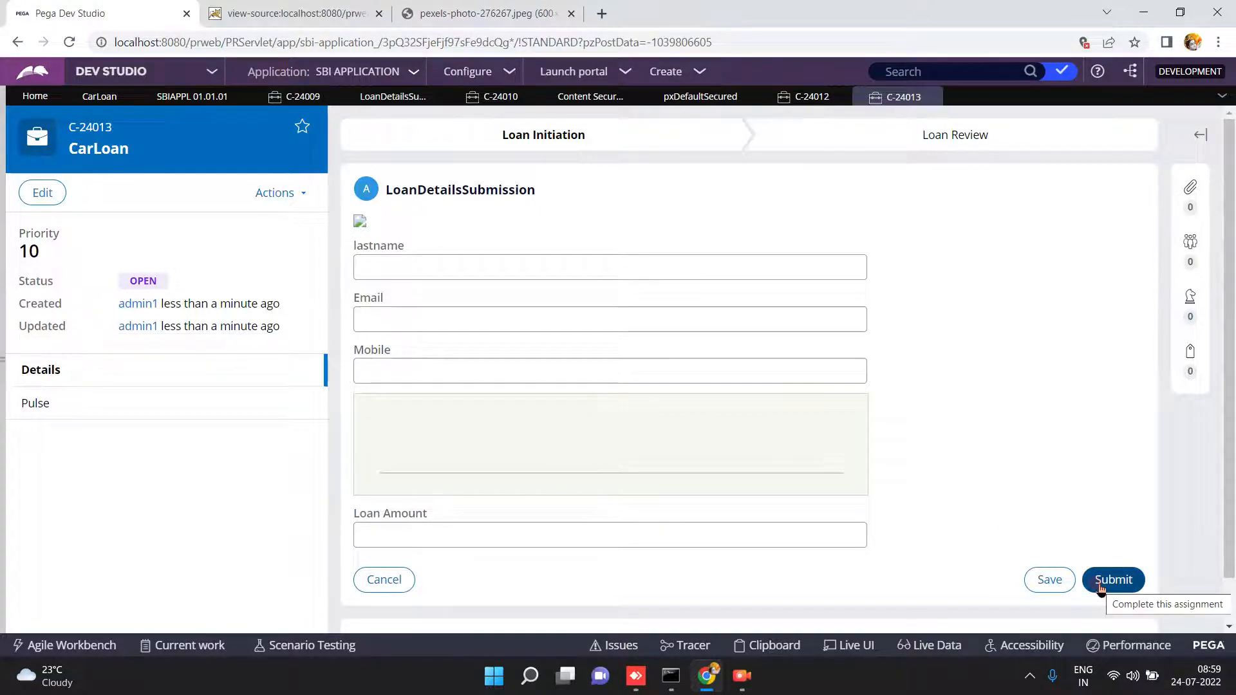
Step: Reopen the developer tools, clear the network log on the CarLoan case type, and save and run a new case
{"action": "key", "text": "F12"}
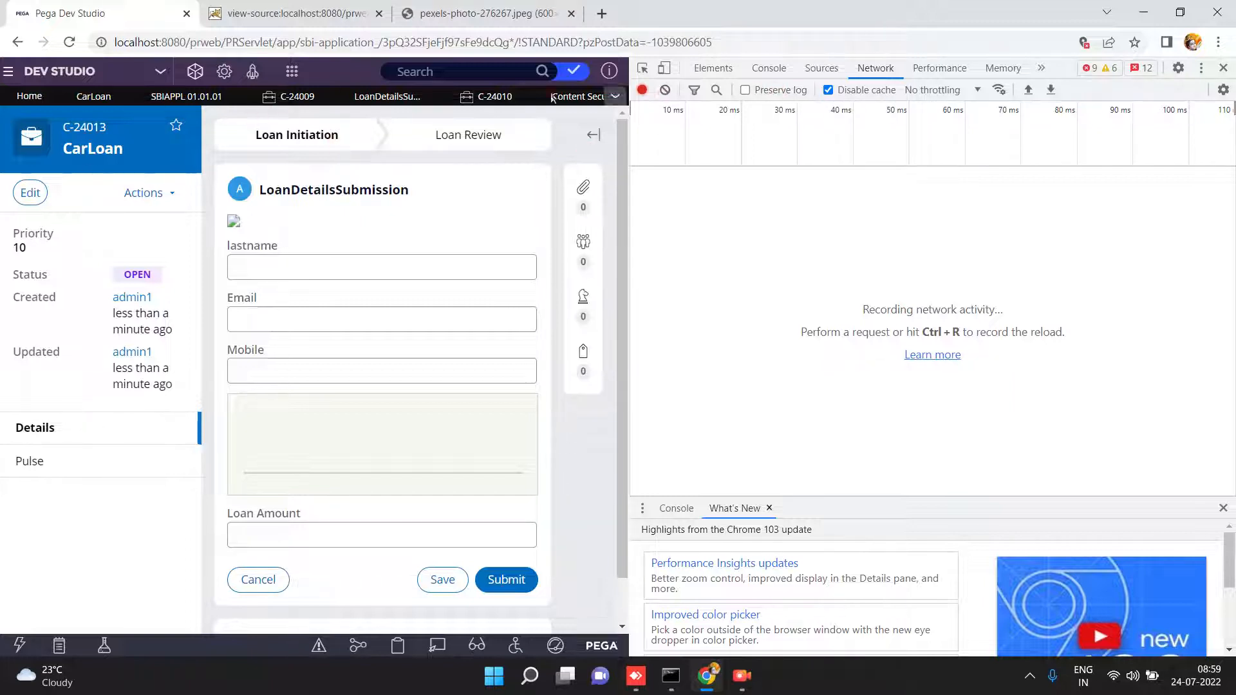
{"action": "left_click", "coordinate": [94, 98]}
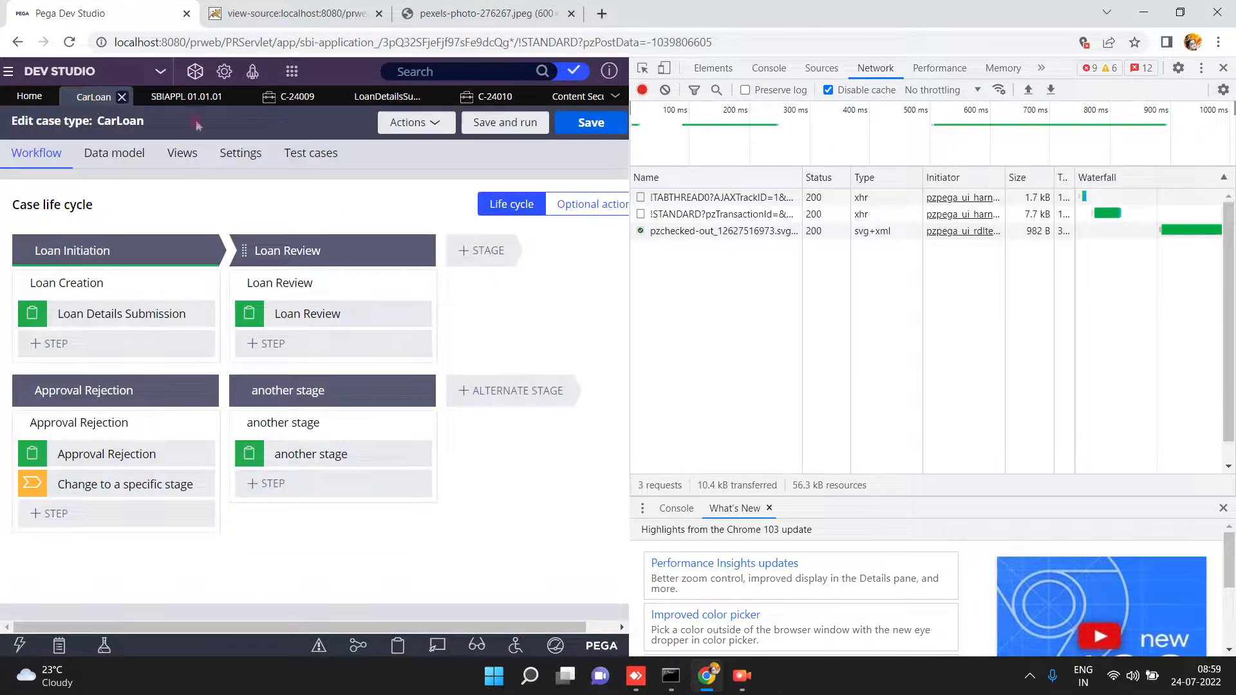
{"action": "left_click", "coordinate": [665, 90]}
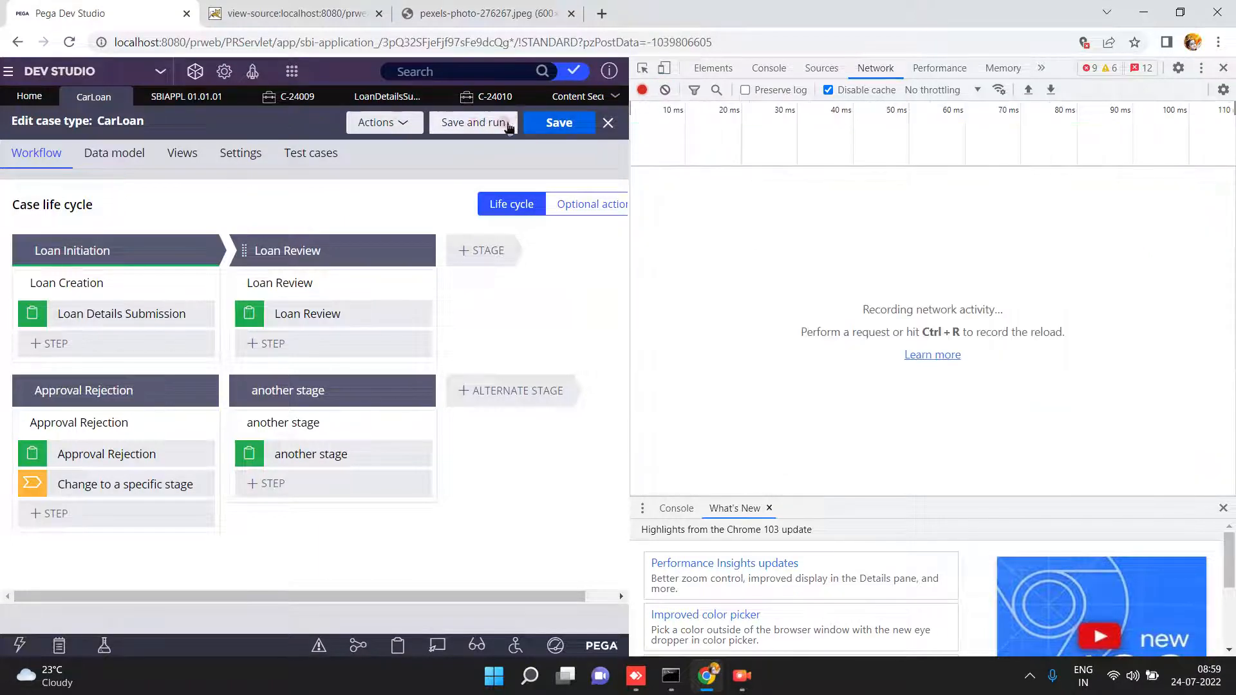
{"action": "left_click", "coordinate": [474, 124]}
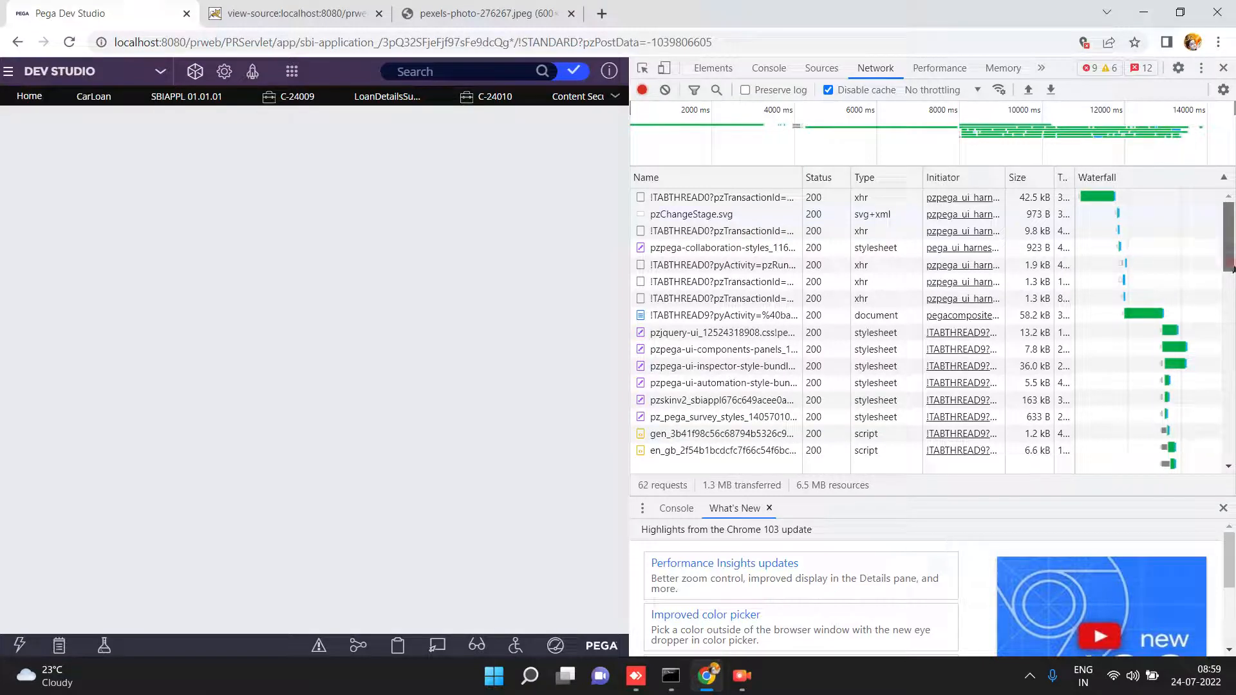
Step: Find the pexels-photo-276267.jpeg request in the network log and examine its headers, referrer policy and the provisional headers help page
{"action": "scroll", "coordinate": [1231, 268], "scroll_direction": "down", "scroll_amount": 4}
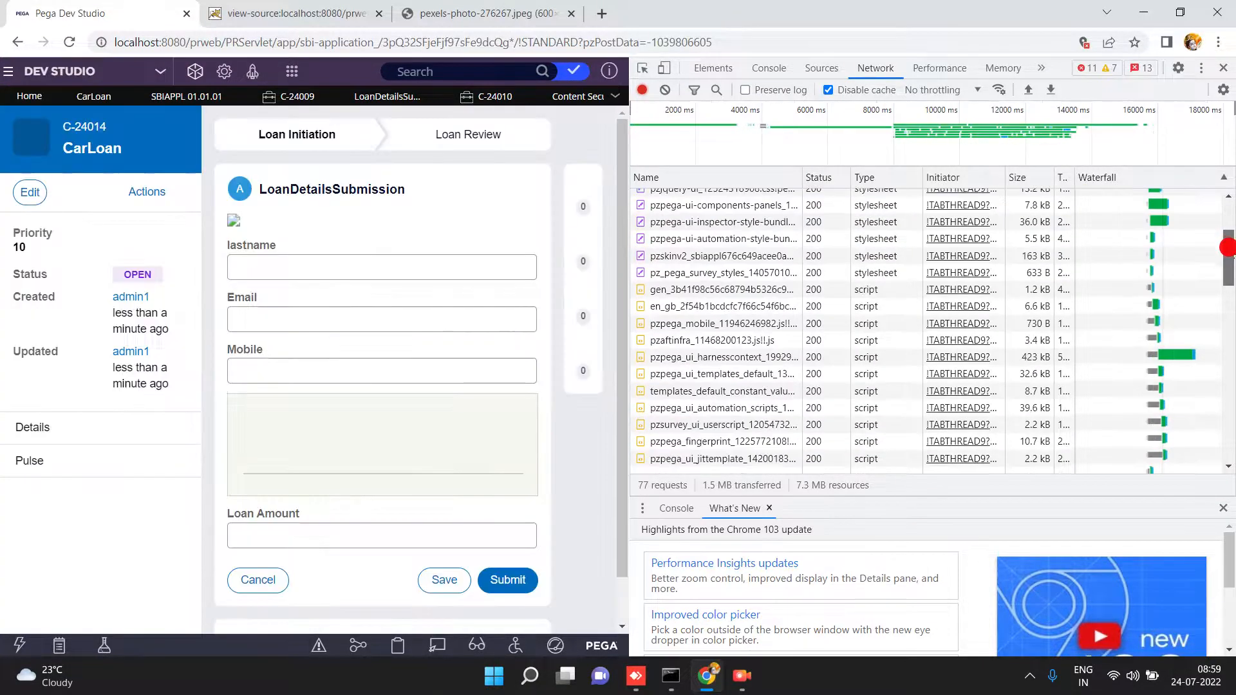
{"action": "left_click_drag", "start_coordinate": [1232, 269], "coordinate": [1231, 402]}
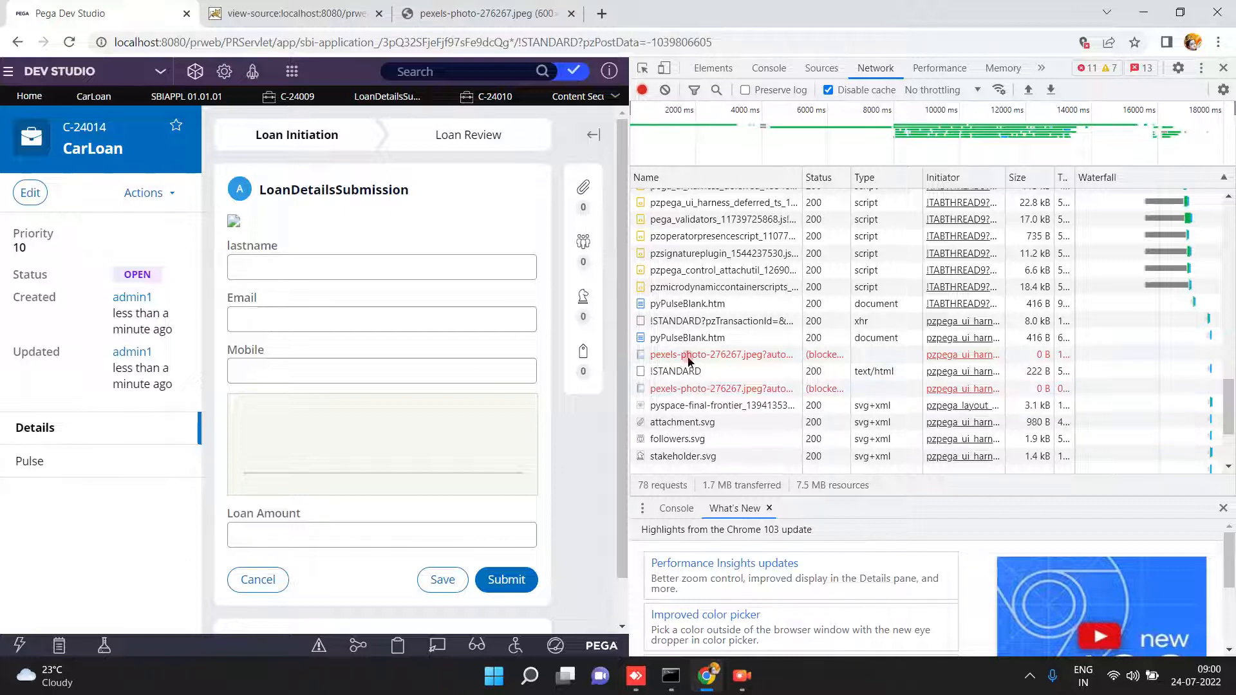
{"action": "left_click", "coordinate": [704, 355]}
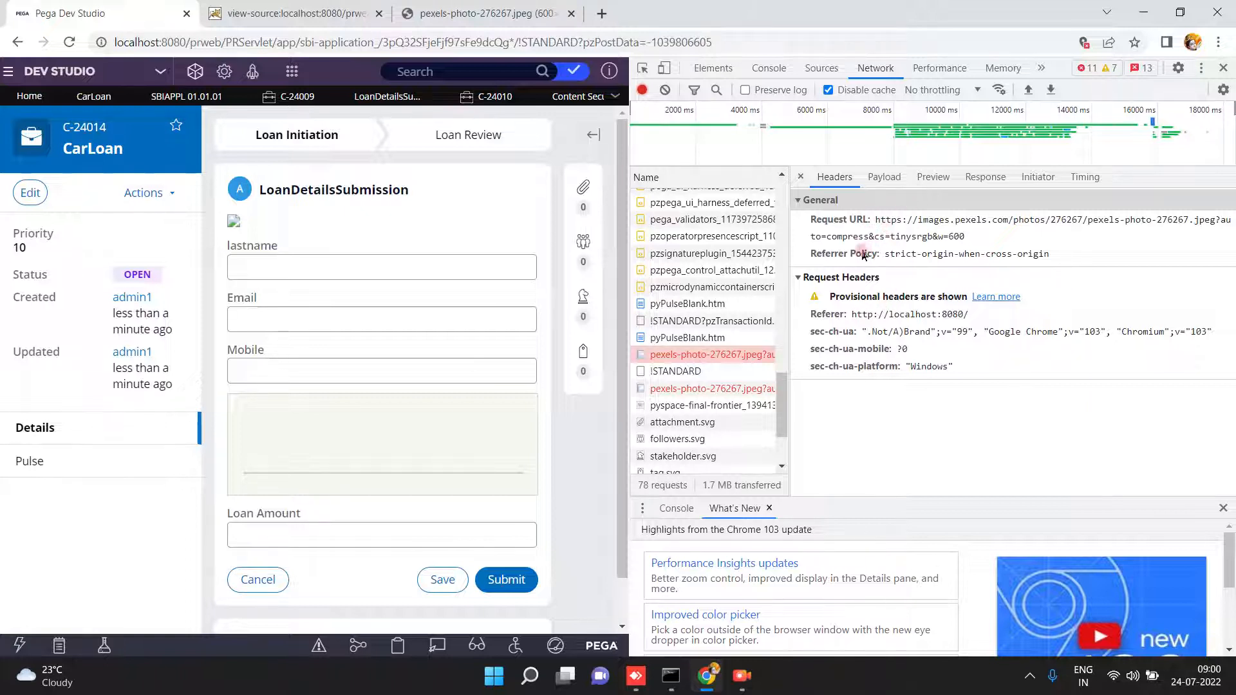
{"action": "left_click", "coordinate": [811, 256]}
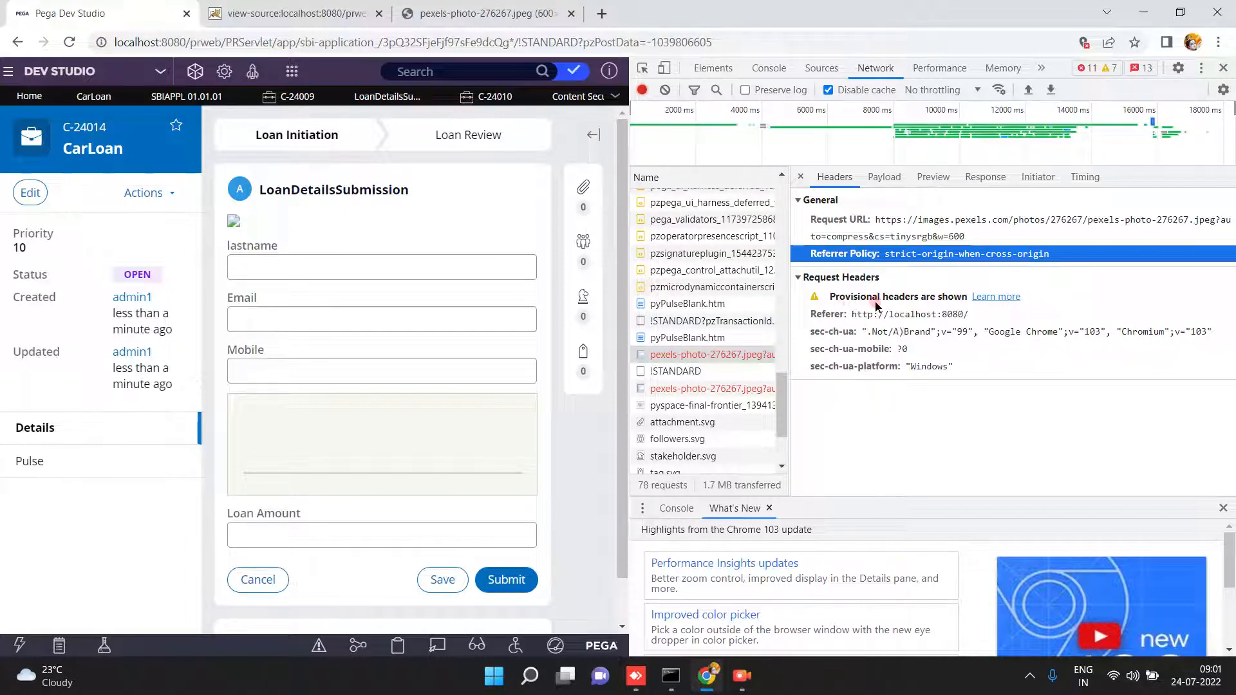
{"action": "left_click", "coordinate": [991, 297]}
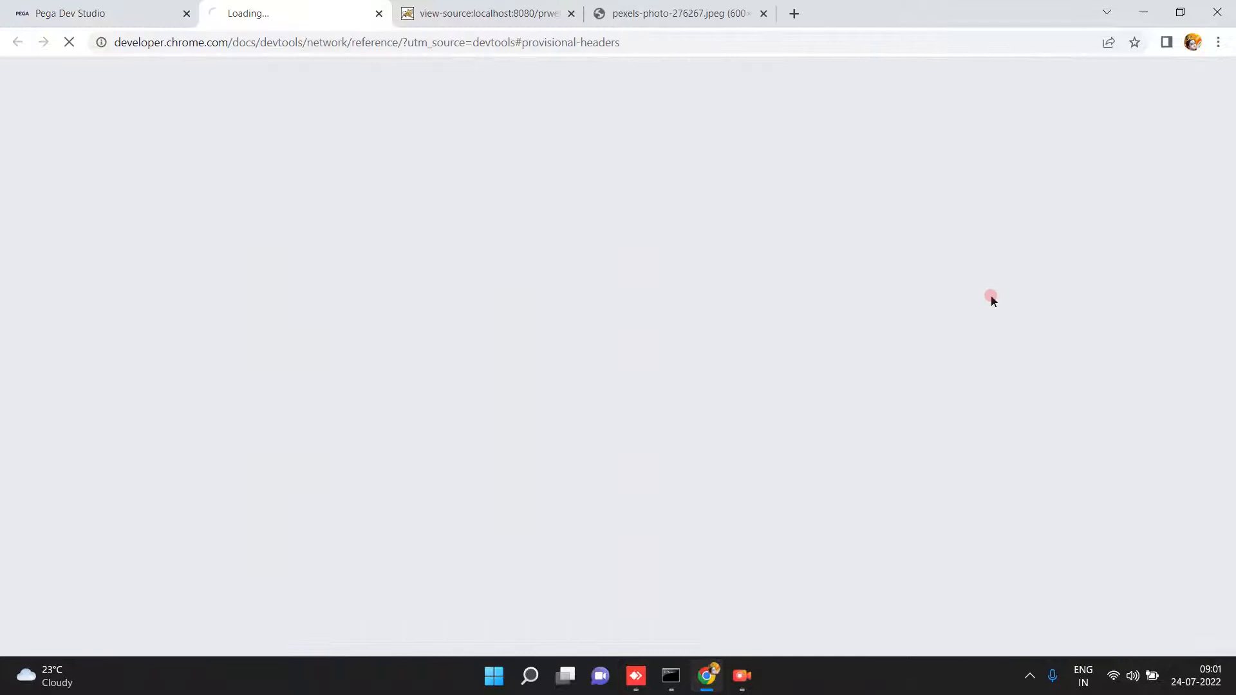
{"action": "left_click", "coordinate": [113, 9]}
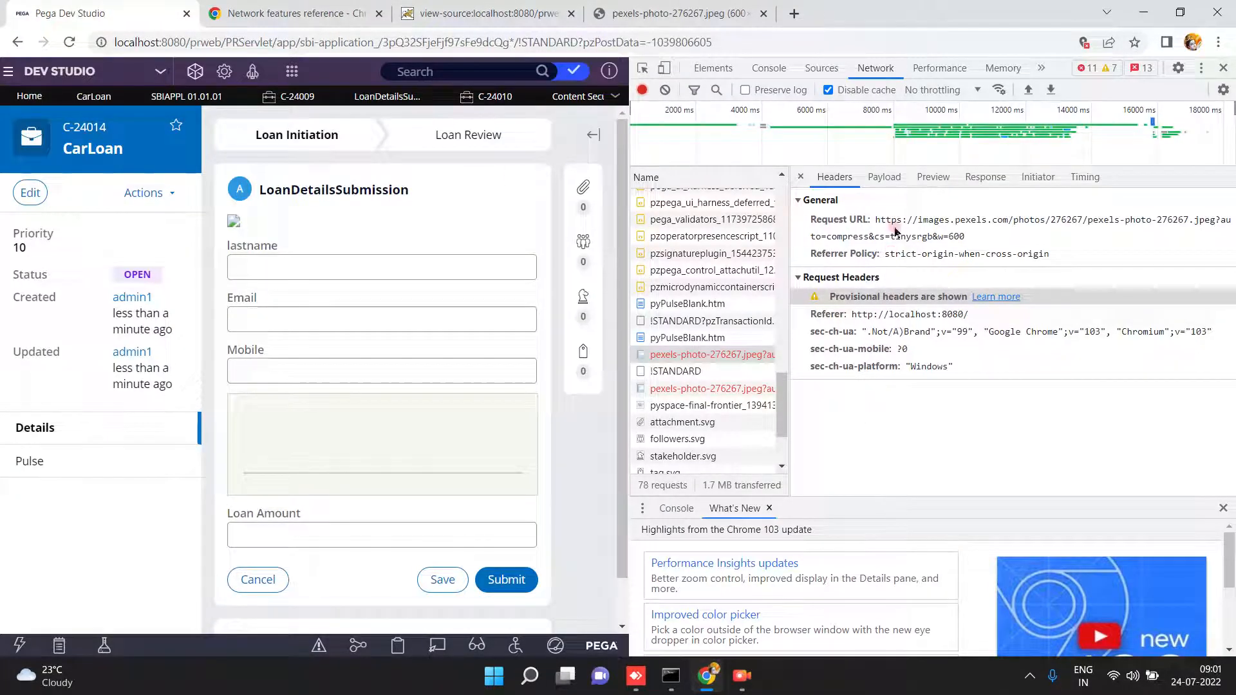
Step: Check the Pexels photo request's preview and response, and return to its headers
{"action": "left_click", "coordinate": [932, 176]}
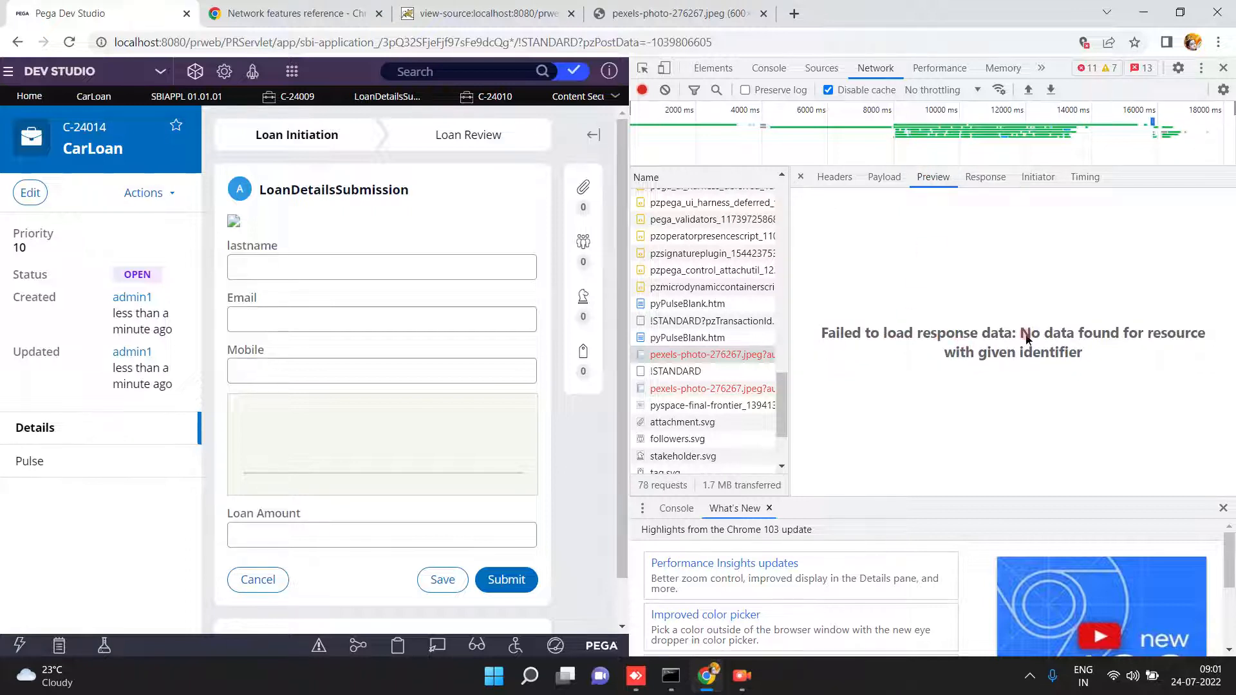
{"action": "left_click", "coordinate": [979, 184]}
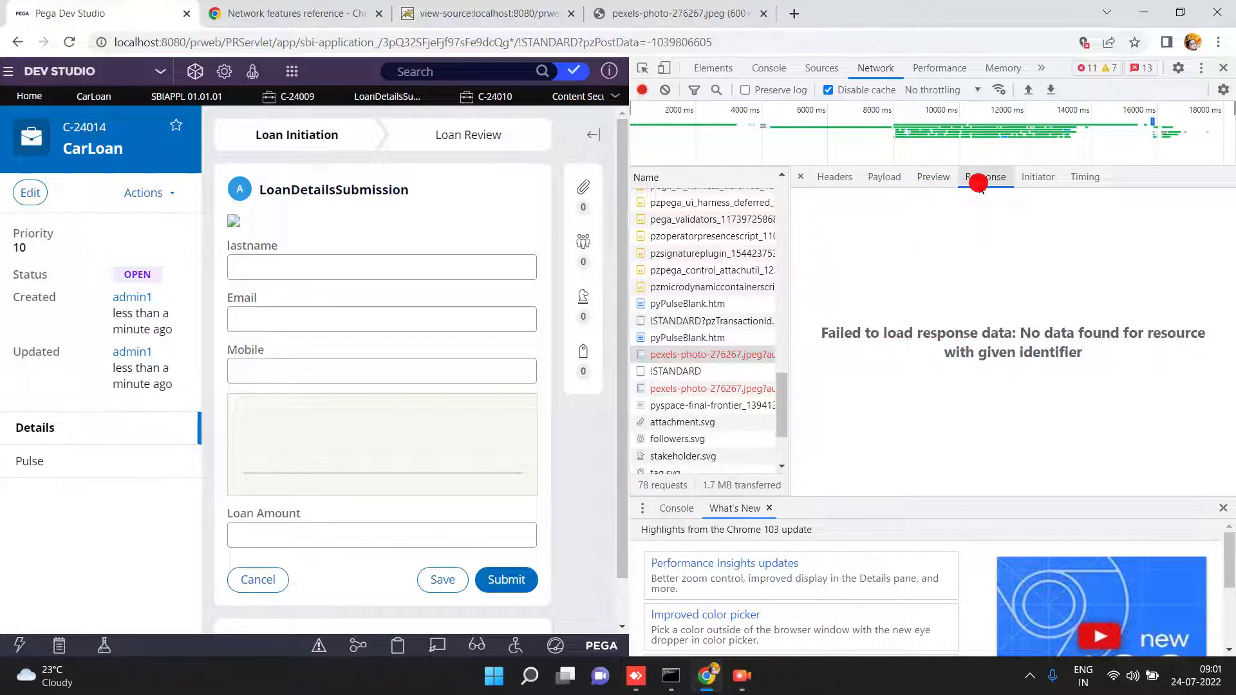
{"action": "left_click", "coordinate": [833, 176]}
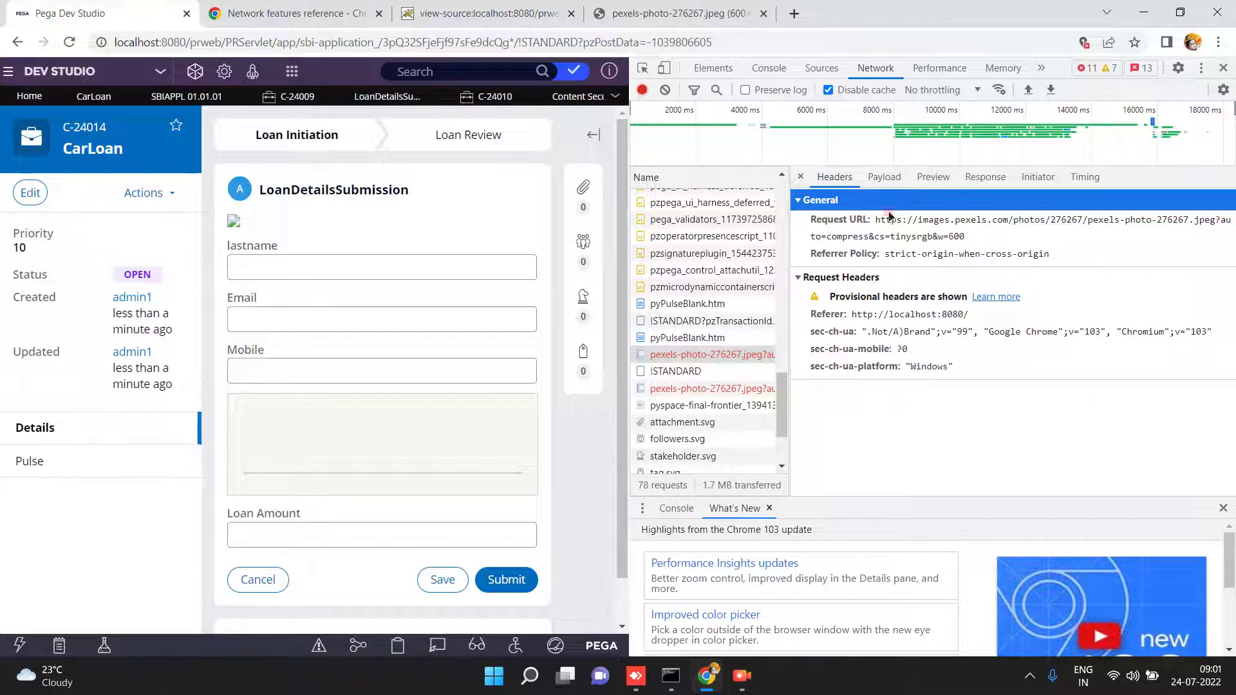
{"action": "left_click", "coordinate": [256, 38]}
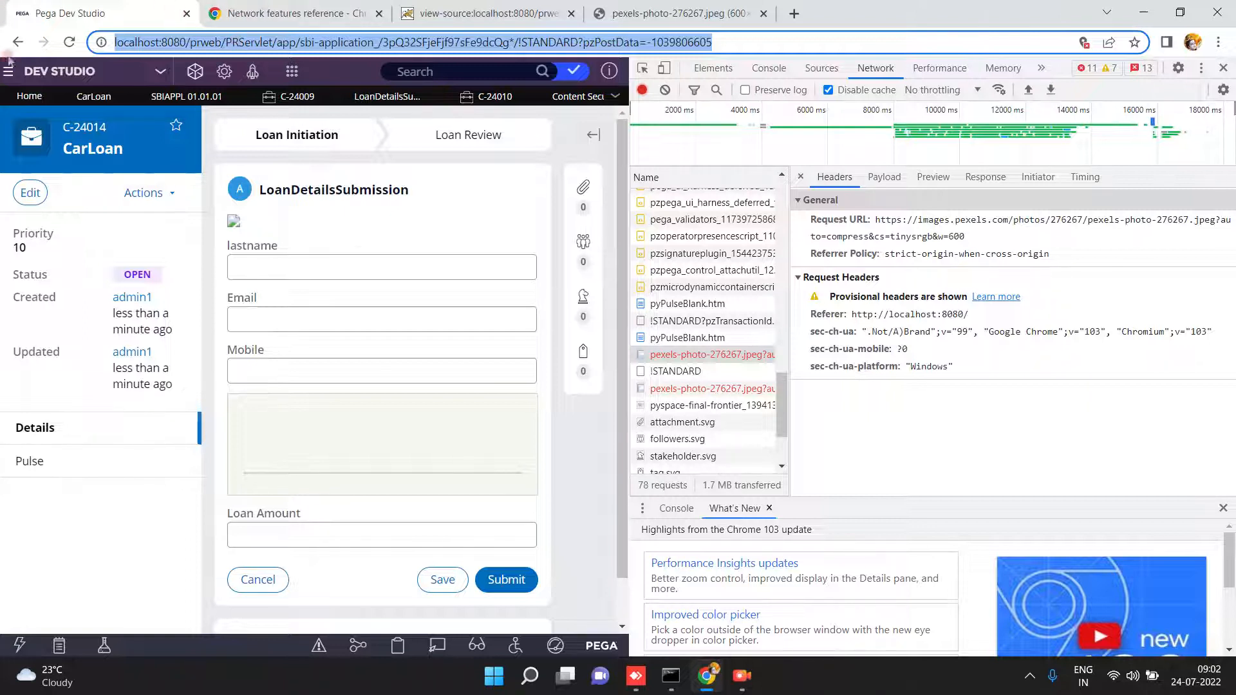
Step: Look through the requests around the Pexels photo entry and highlight the start of its Referrer Policy value
{"action": "left_click", "coordinate": [782, 450]}
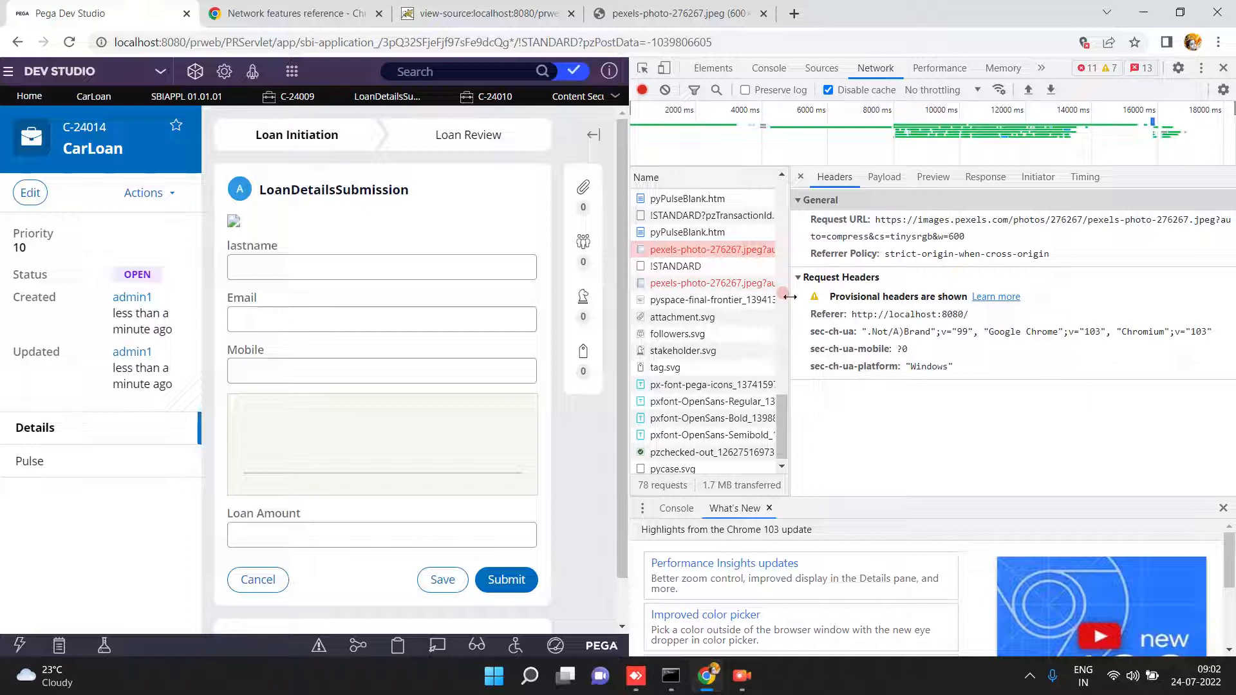
{"action": "left_click_drag", "start_coordinate": [780, 444], "coordinate": [786, 407]}
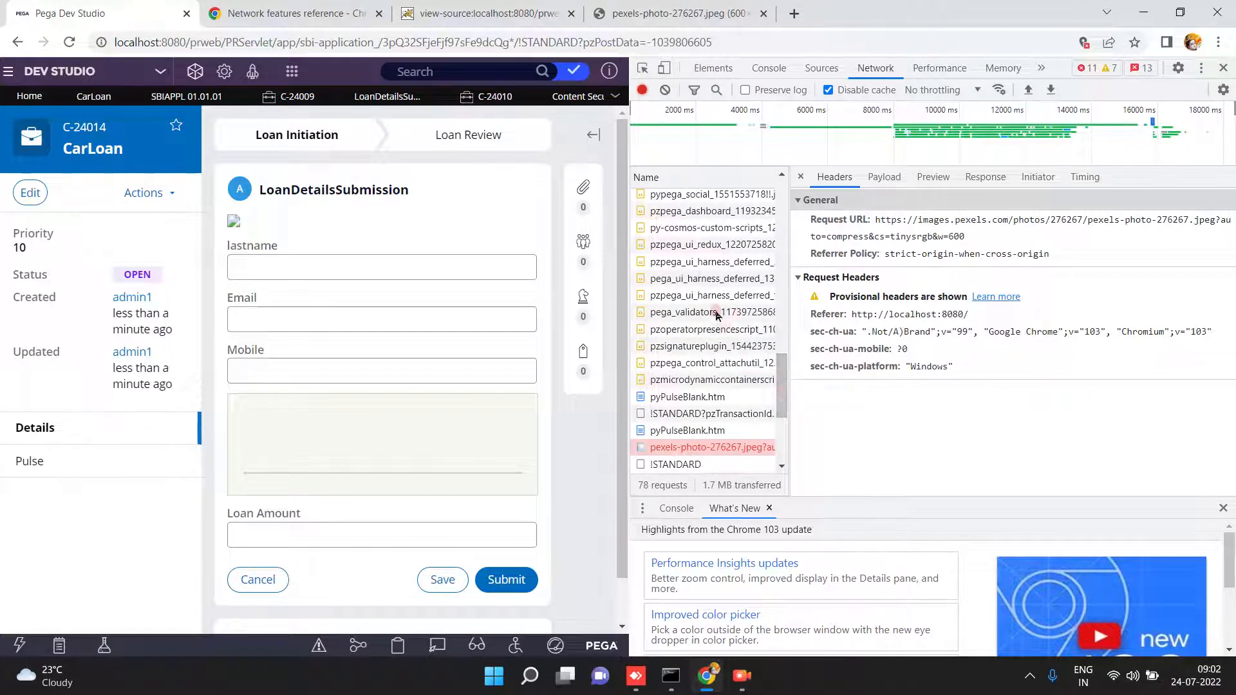
{"action": "left_click_drag", "start_coordinate": [778, 392], "coordinate": [785, 421]}
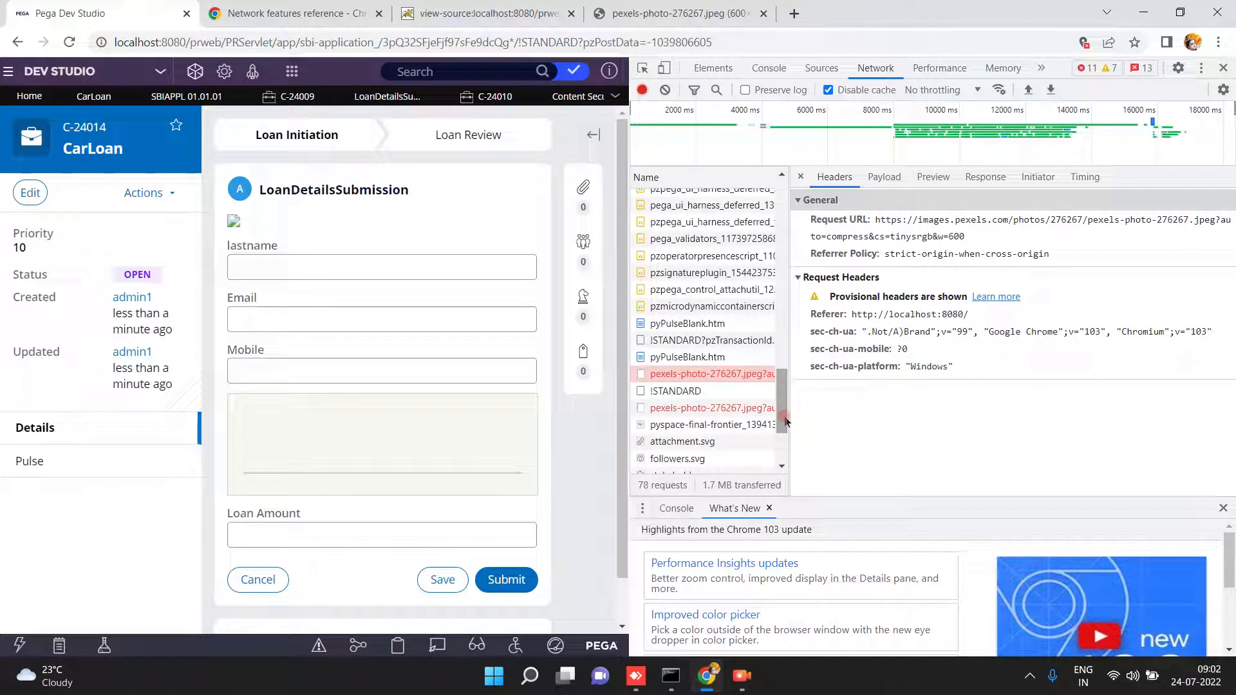
{"action": "left_click_drag", "start_coordinate": [886, 257], "coordinate": [911, 258]}
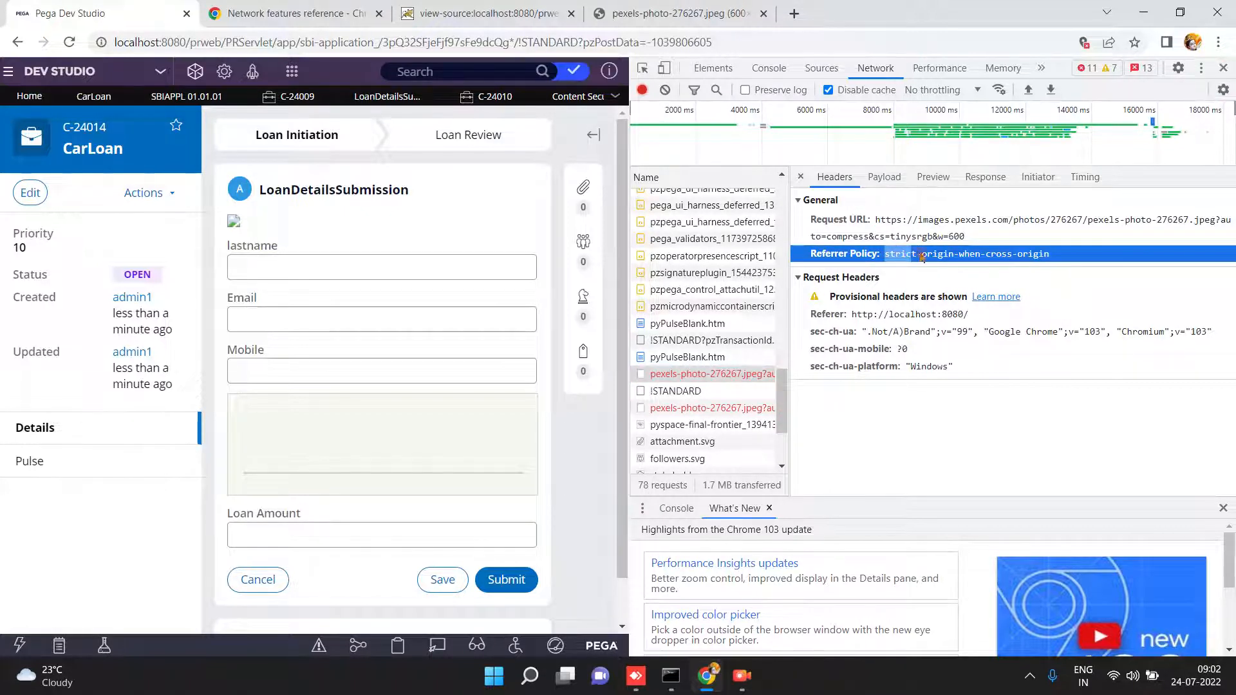
Step: Compare the response and request headers of the pzmicrodynamiccontainerscripts request with those of the Pexels photo request
{"action": "left_click", "coordinate": [687, 307]}
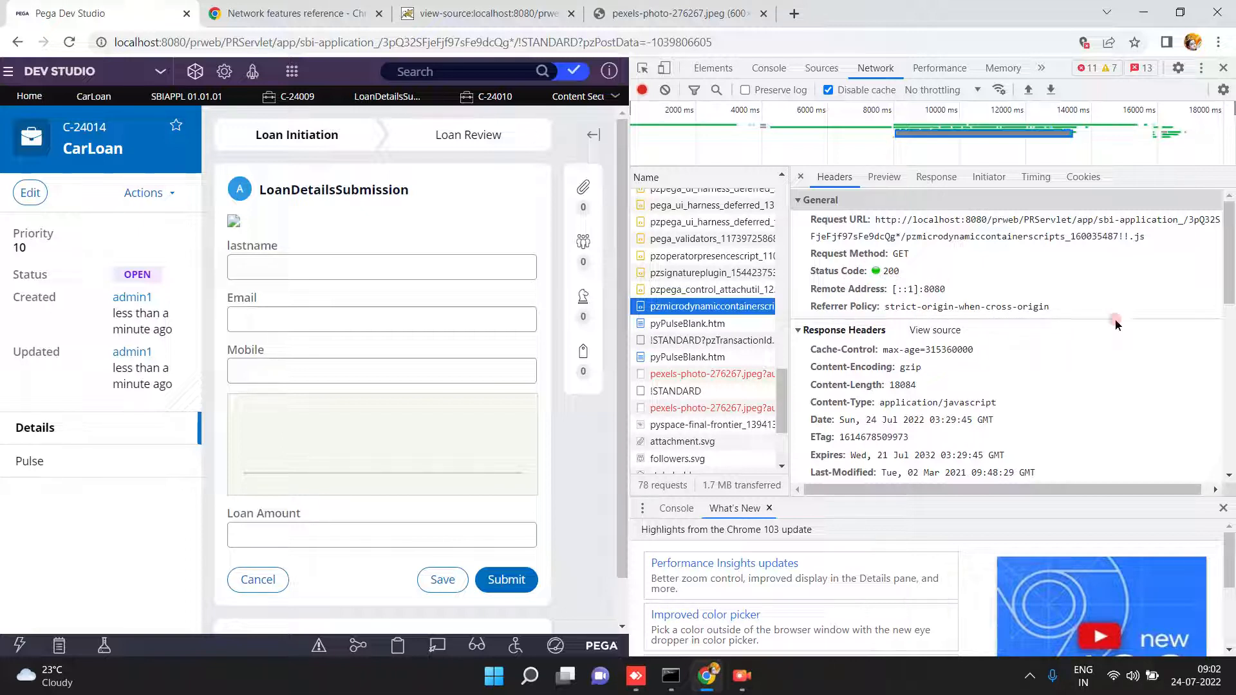
{"action": "left_click_drag", "start_coordinate": [1230, 278], "coordinate": [1231, 302]}
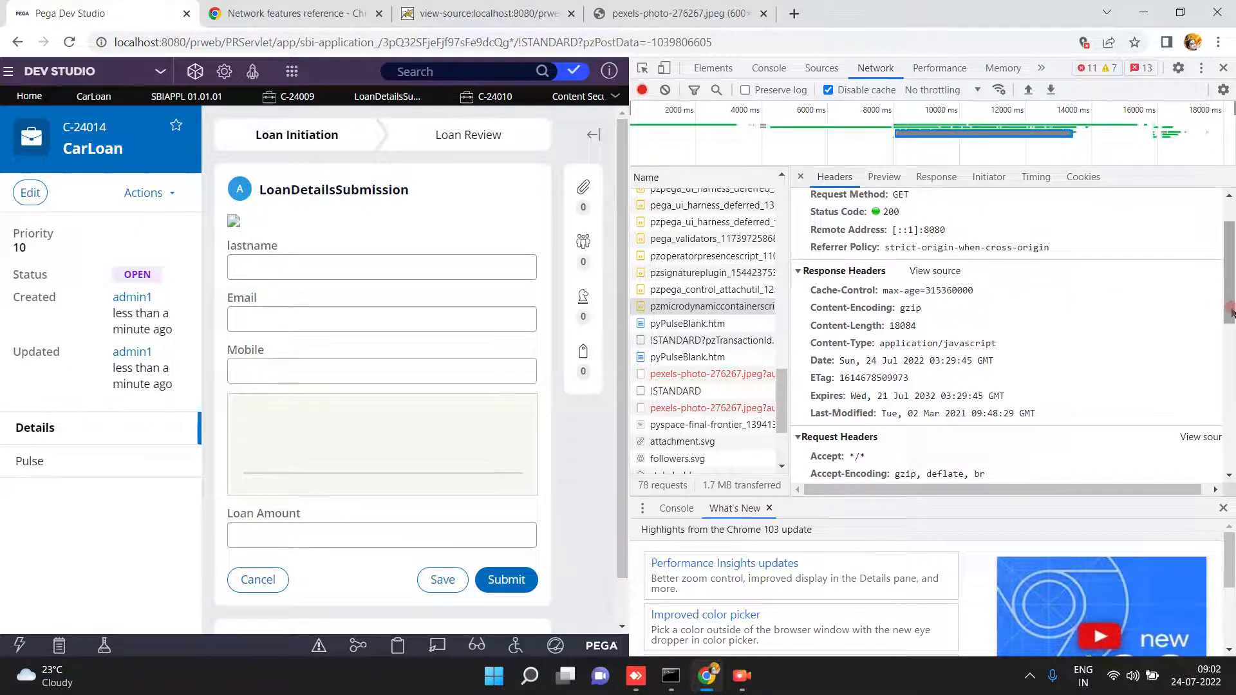
{"action": "scroll", "coordinate": [1231, 331], "scroll_direction": "down", "scroll_amount": 5}
{"action": "left_click_drag", "start_coordinate": [1232, 338], "coordinate": [1225, 229]}
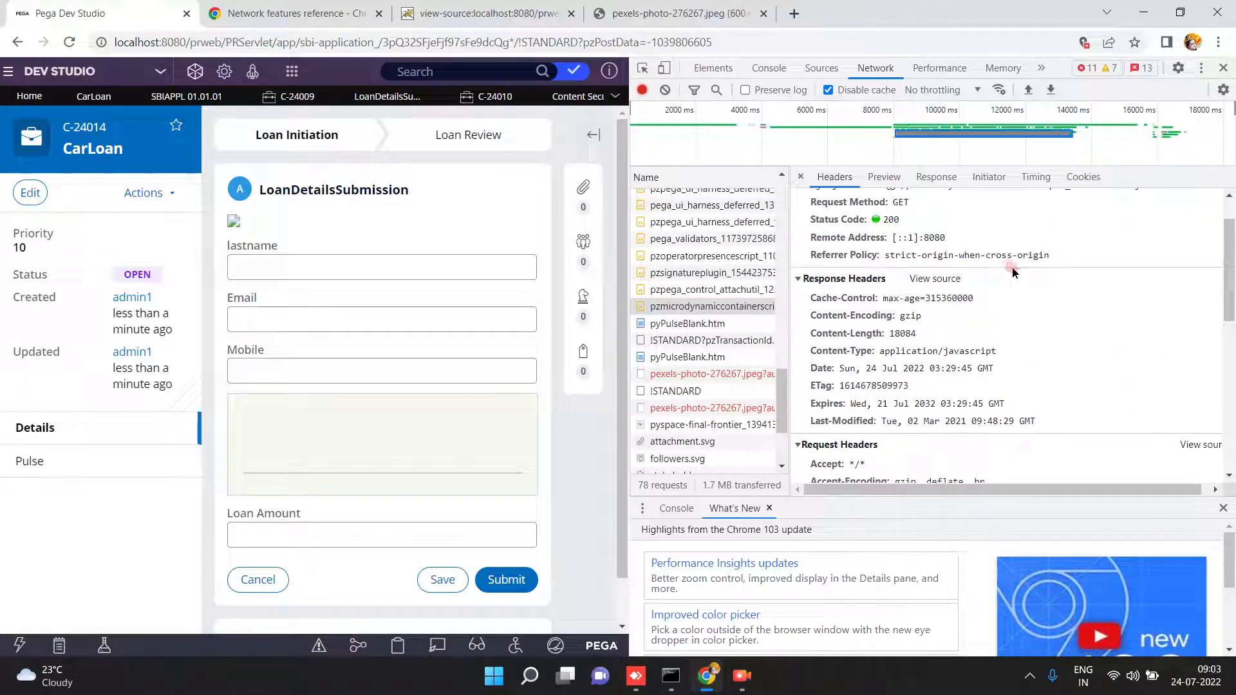
{"action": "mouse_move", "coordinate": [780, 378]}
{"action": "left_mouse_down"}
{"action": "mouse_move", "coordinate": [780, 400]}
{"action": "mouse_move", "coordinate": [779, 387]}
{"action": "left_mouse_up"}
{"action": "left_click", "coordinate": [734, 334]}
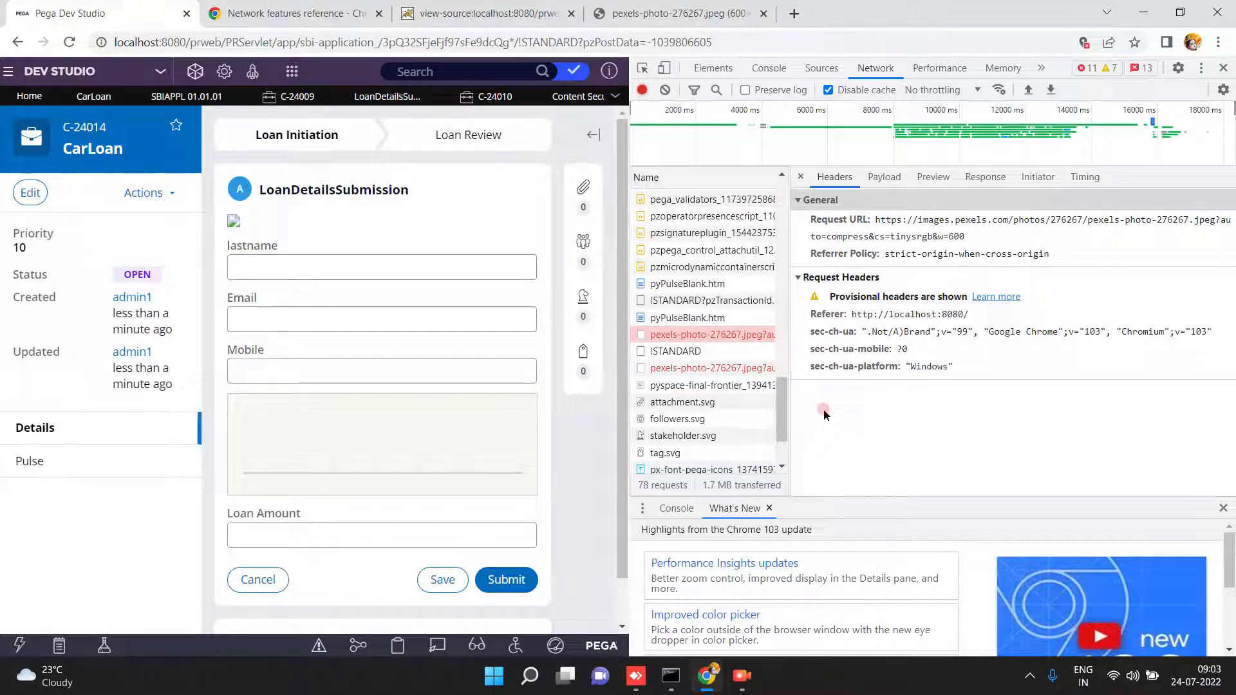
Step: Look through the remaining requests in the network log and close the developer tools
{"action": "scroll", "coordinate": [776, 456], "scroll_direction": "down", "scroll_amount": 1}
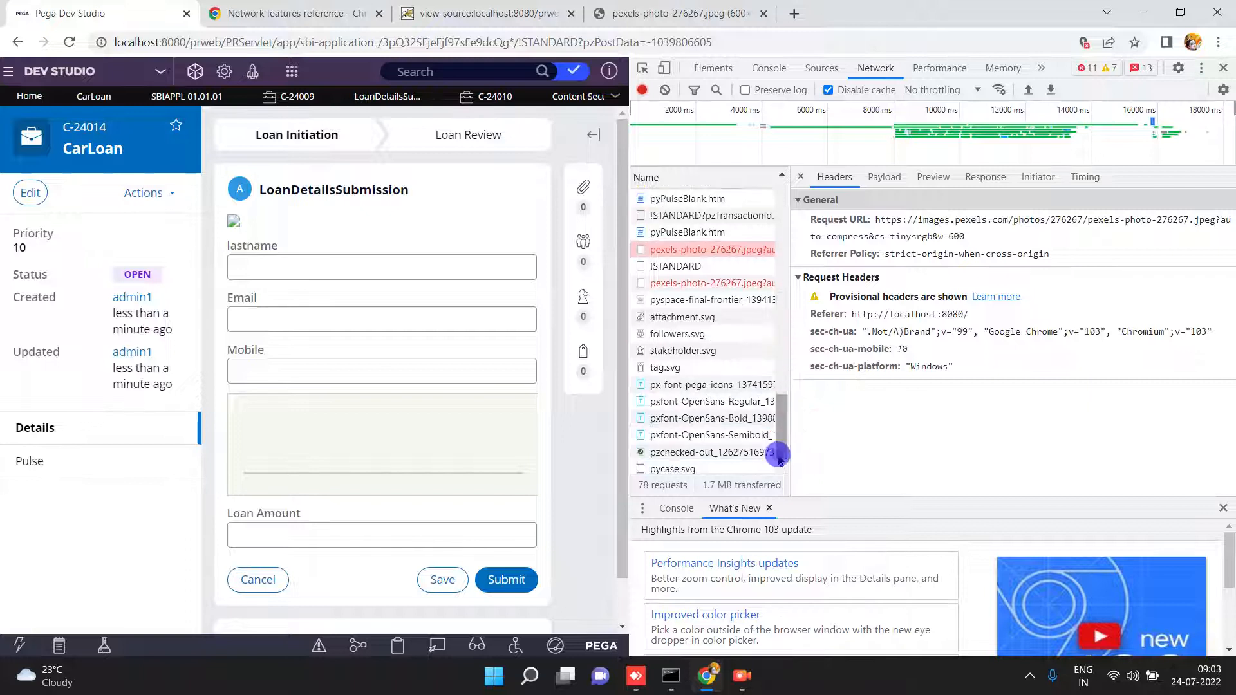
{"action": "left_click", "coordinate": [781, 310]}
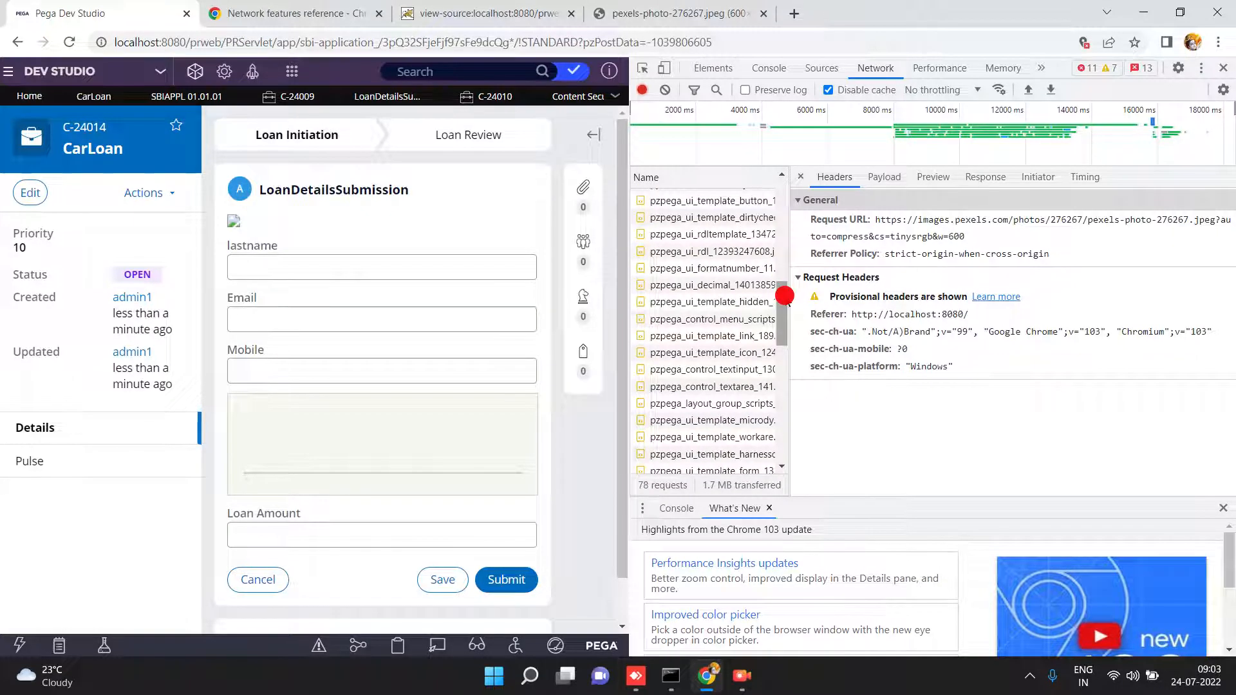
{"action": "left_click", "coordinate": [1222, 68]}
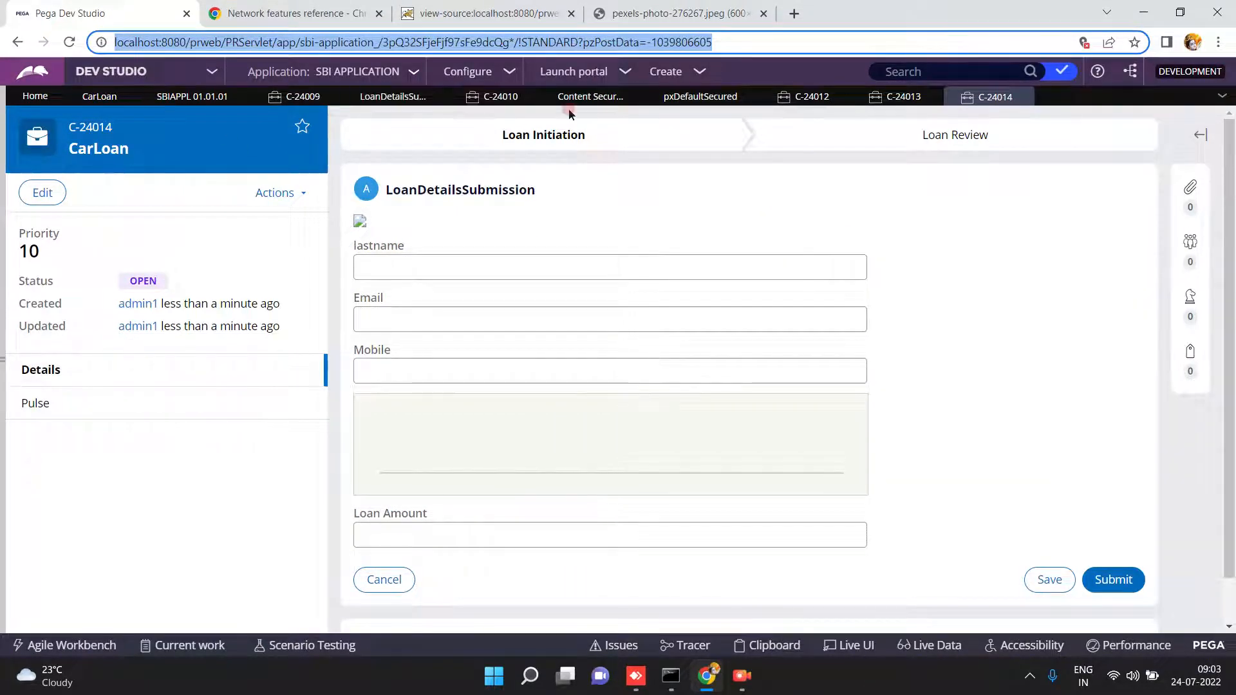
Step: In the pxDefaultSecured policy, collapse Image-Source, expand Script-Source and clear its Self option
{"action": "left_click", "coordinate": [686, 99]}
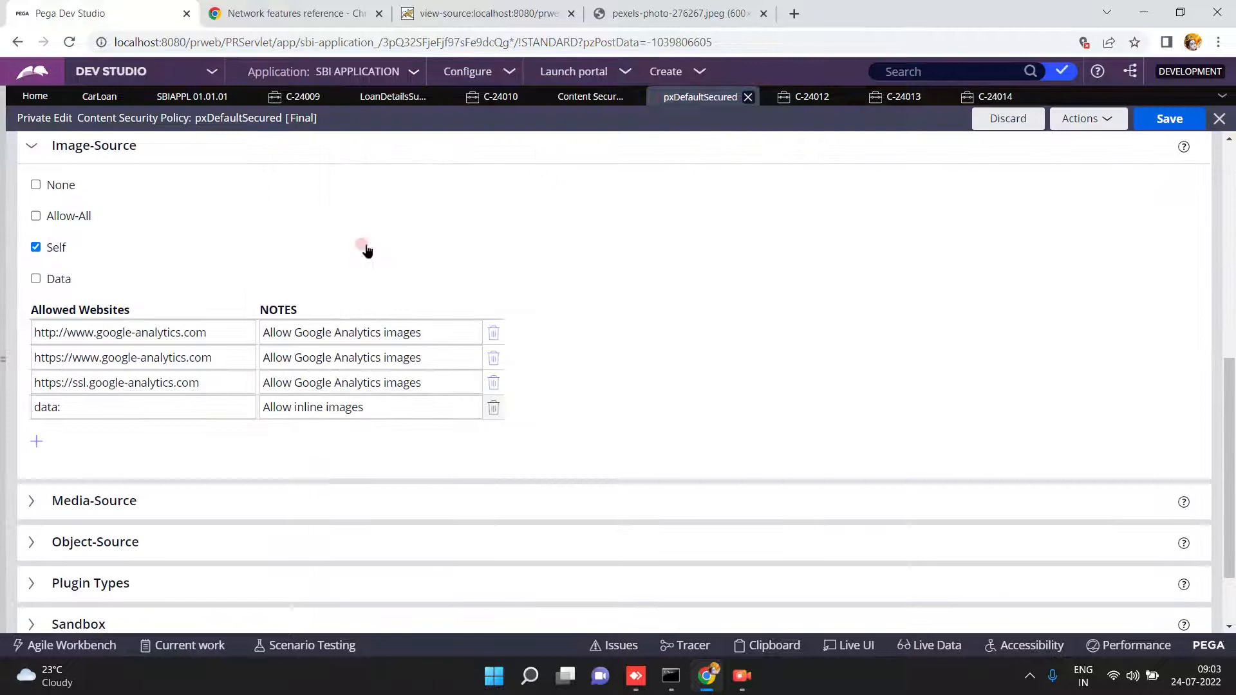
{"action": "left_click", "coordinate": [37, 153]}
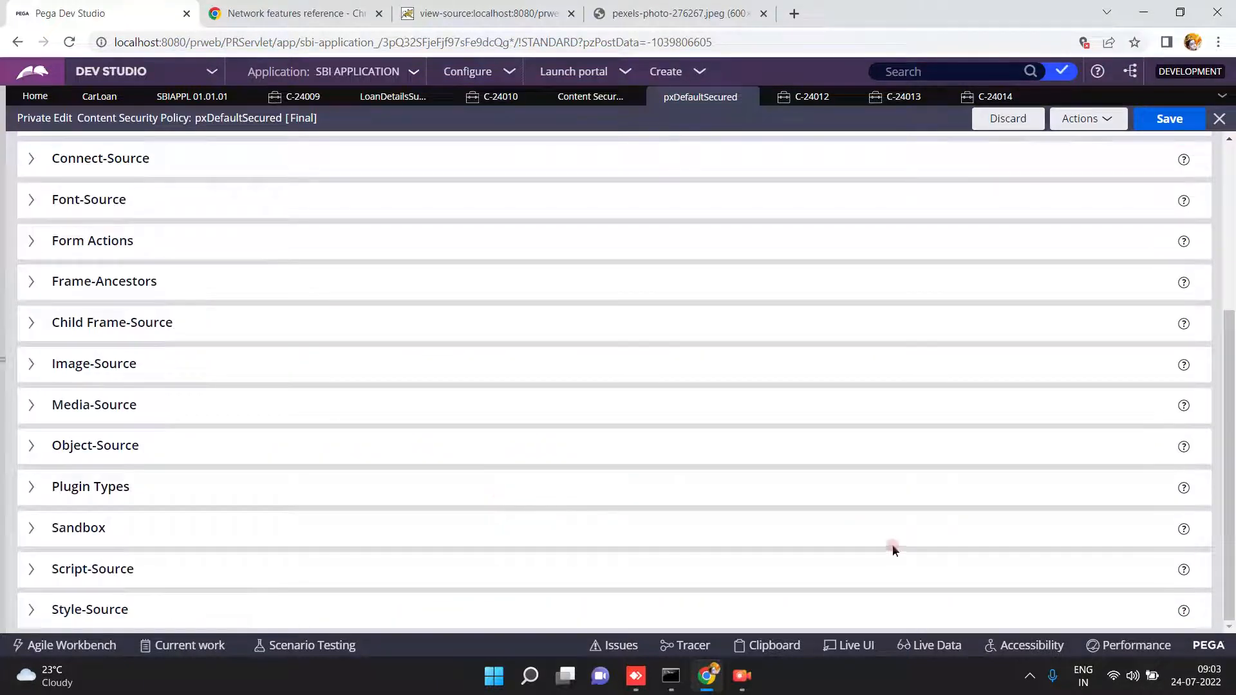
{"action": "left_click", "coordinate": [32, 568]}
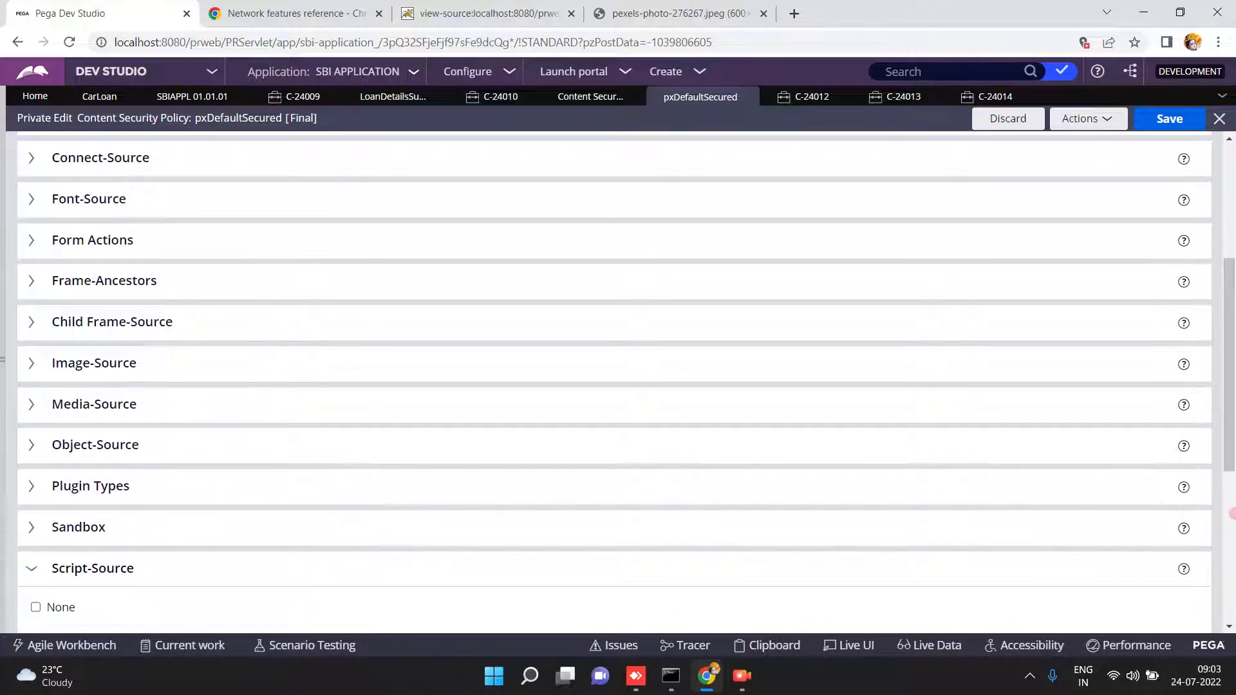
{"action": "left_click", "coordinate": [1229, 531]}
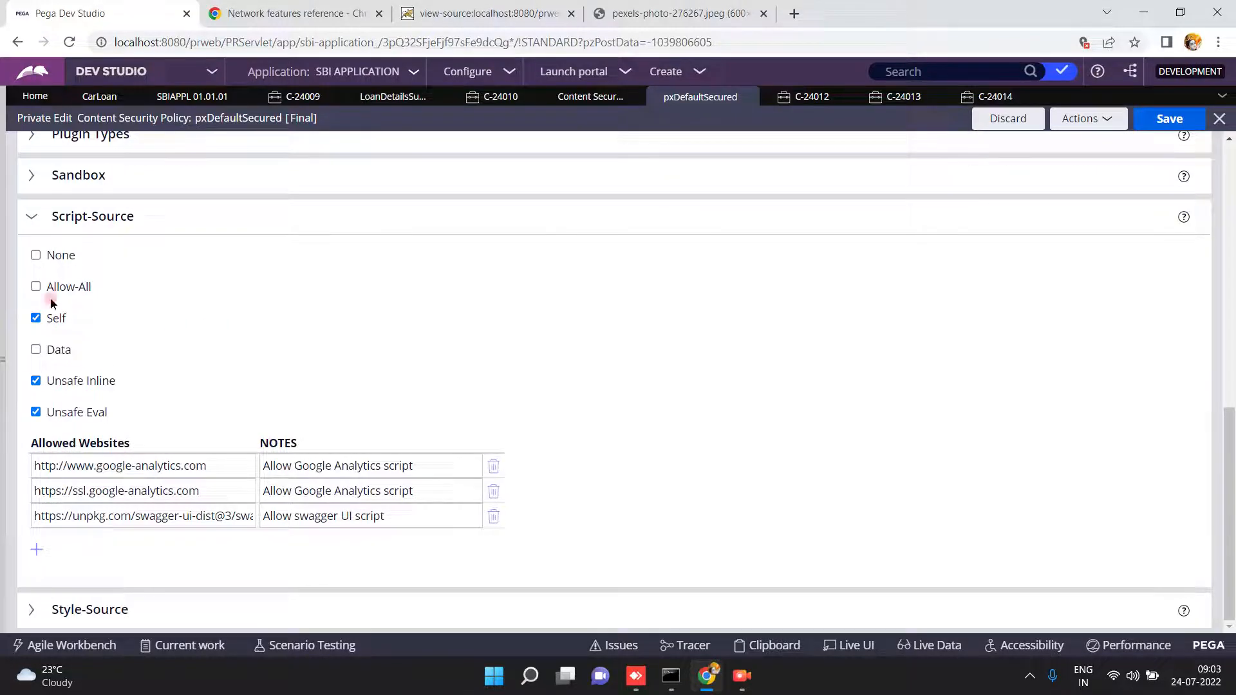
{"action": "left_click", "coordinate": [35, 320]}
Step: Run a new CarLoan case, and run it again with the network log open and cleared
{"action": "left_click", "coordinate": [93, 99]}
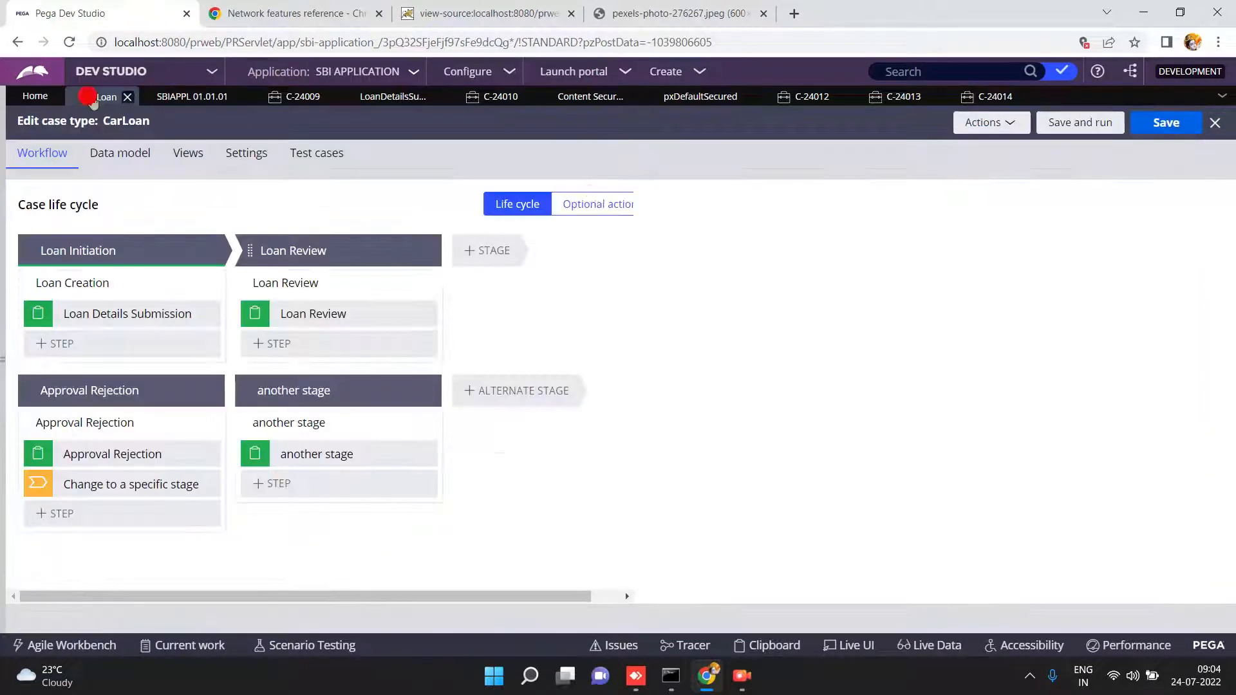
{"action": "left_click", "coordinate": [1098, 124]}
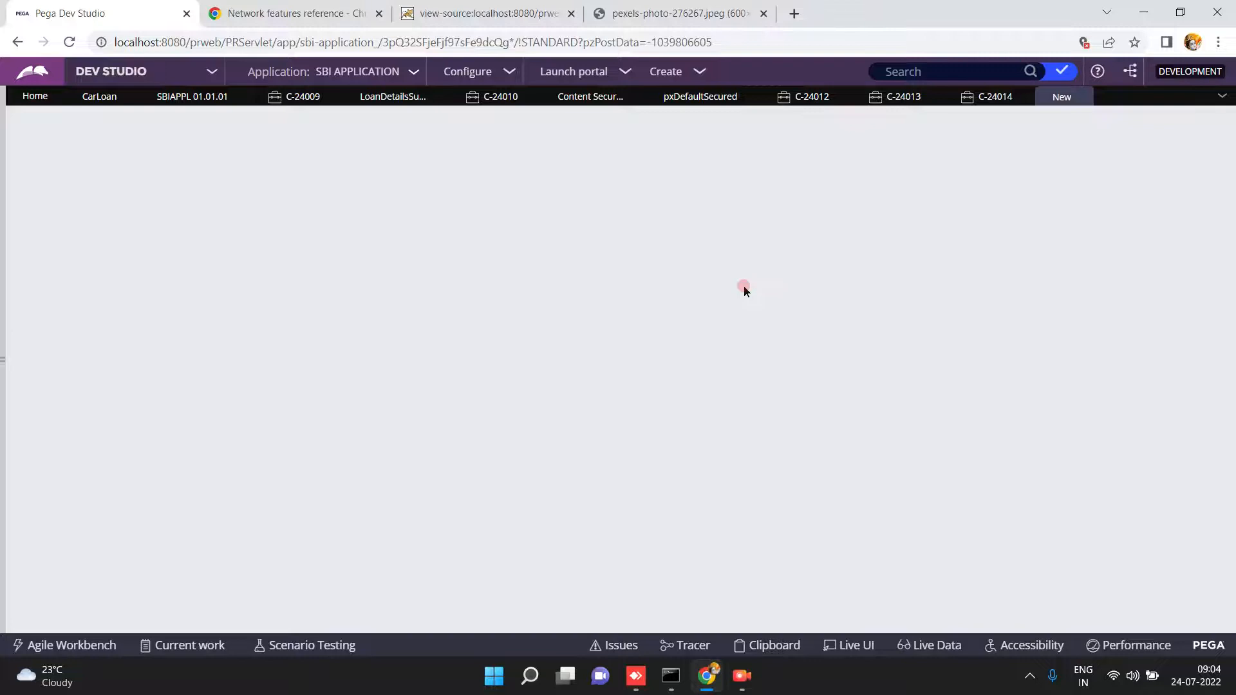
{"action": "key", "text": "F12"}
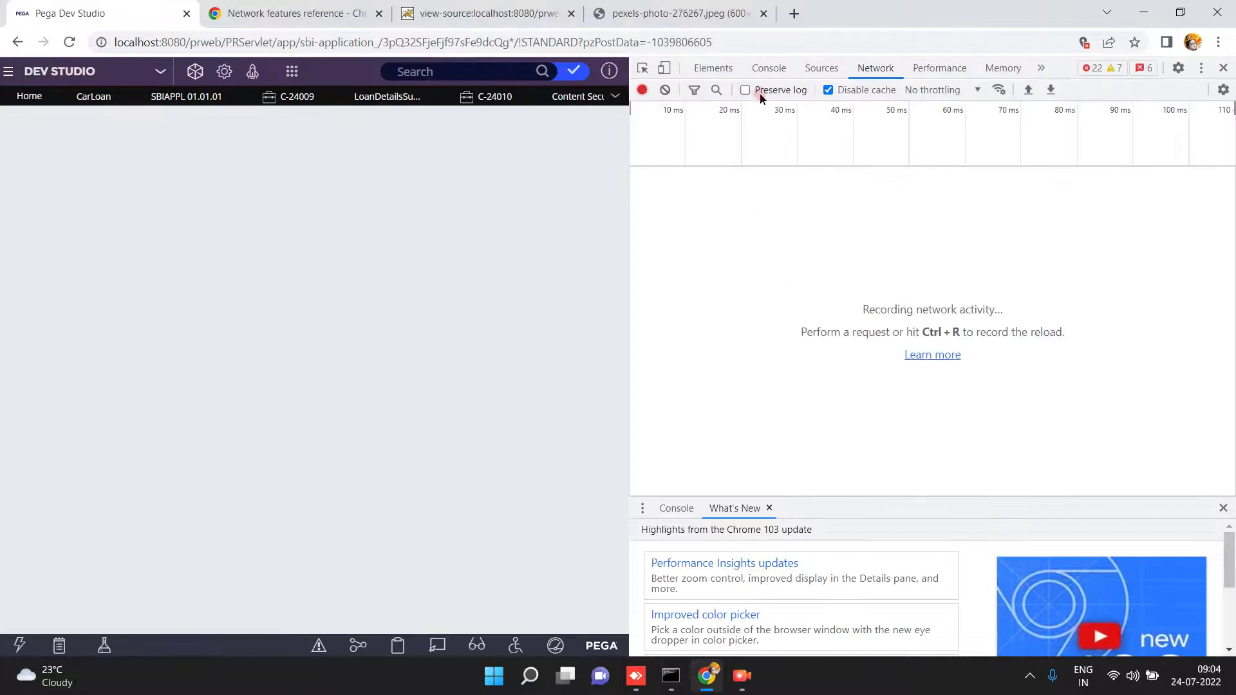
{"action": "left_click", "coordinate": [95, 97]}
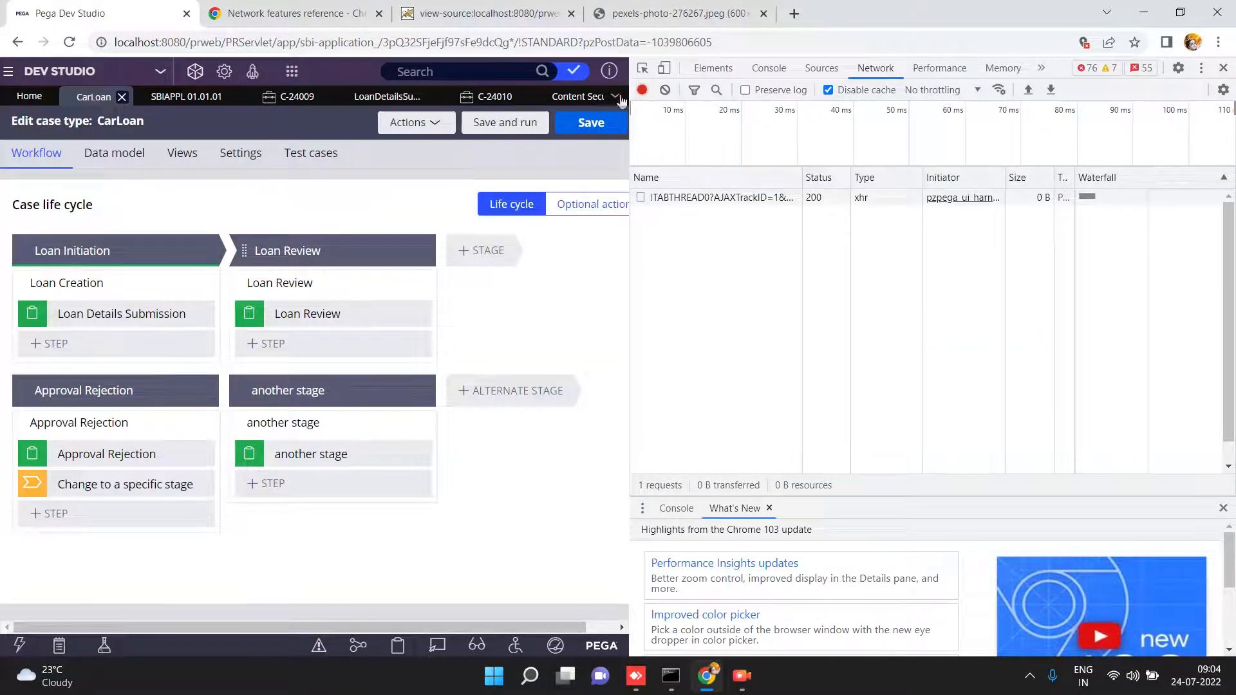
{"action": "left_click", "coordinate": [665, 90]}
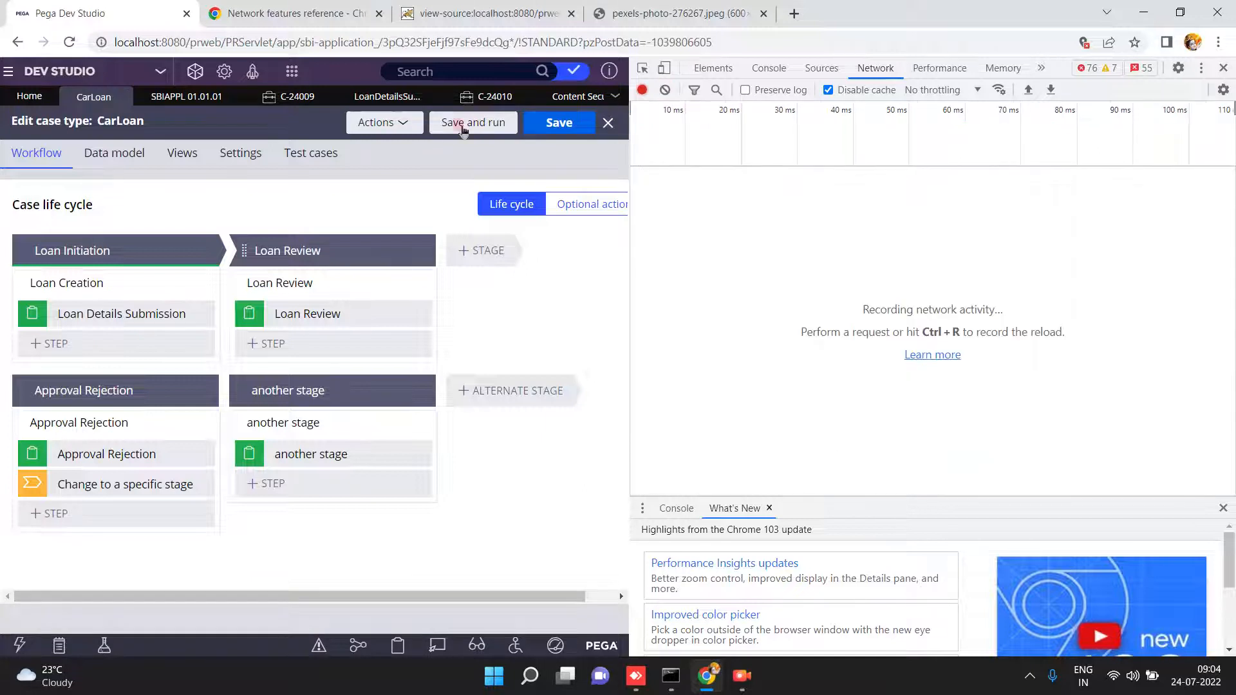
{"action": "left_click", "coordinate": [444, 123]}
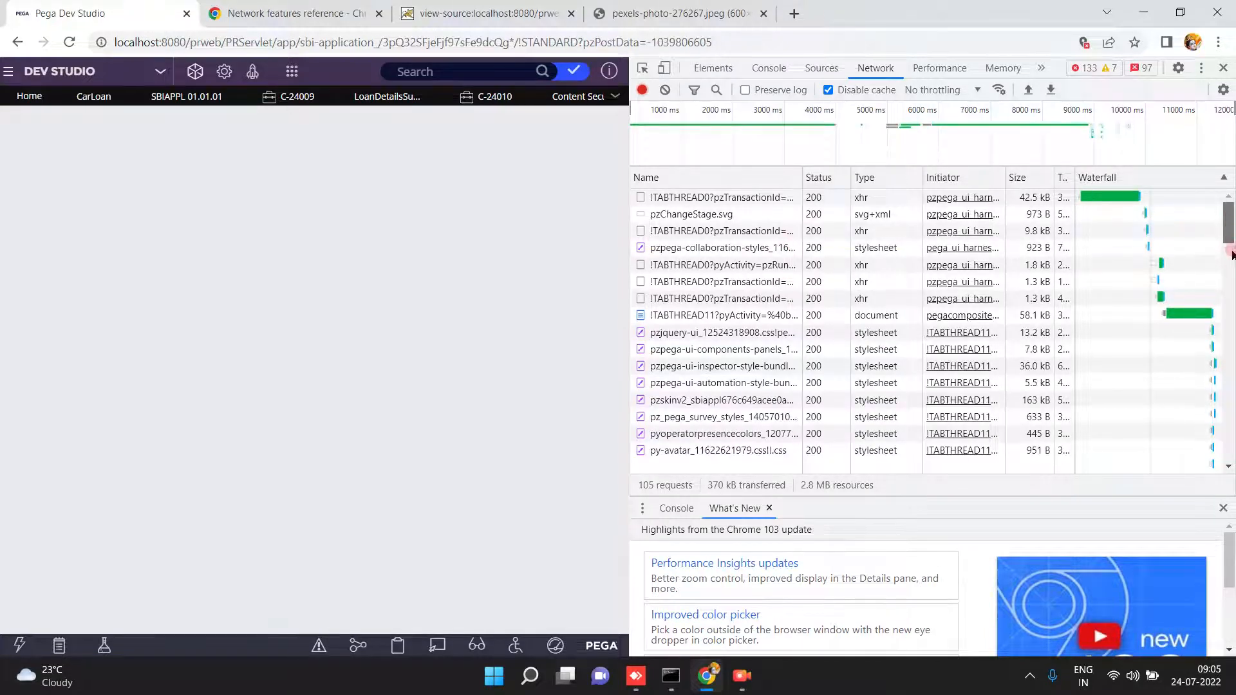
Step: Examine the headers of the blocked pzpega_ui_rdltemplate script and open the blocked pzpega_control_menu_scripts file in its own tab, returning to Dev Studio
{"action": "left_click_drag", "start_coordinate": [1228, 228], "coordinate": [1228, 325]}
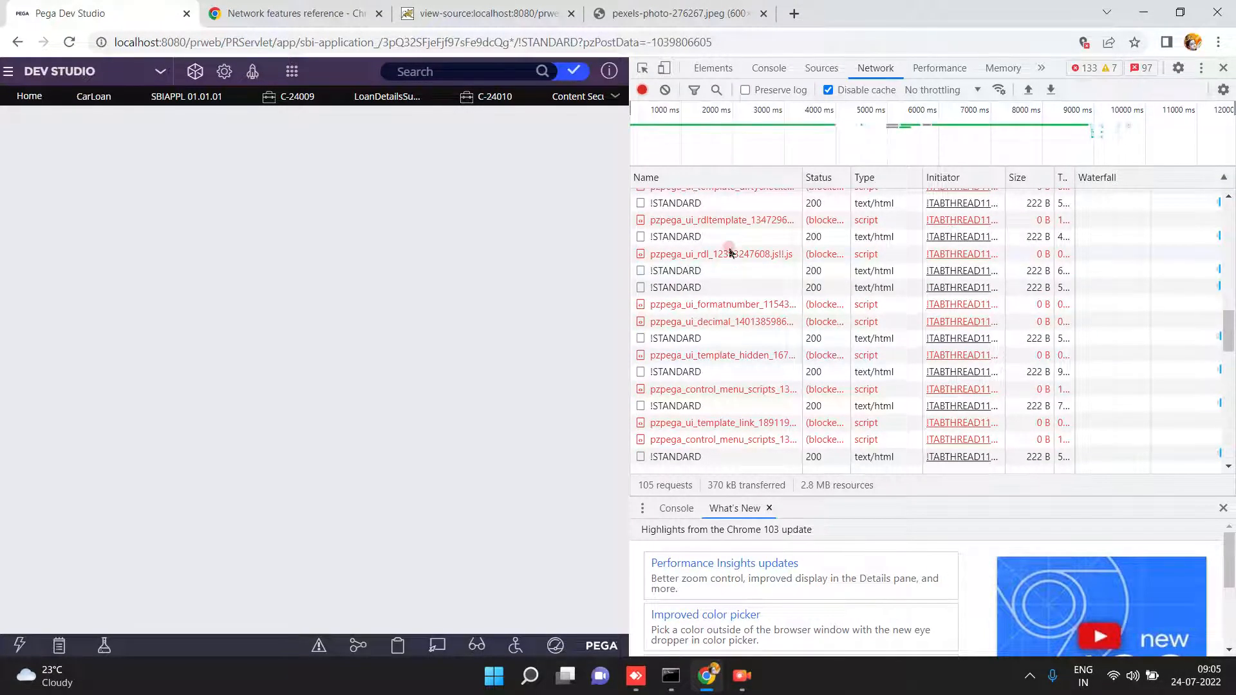
{"action": "left_click", "coordinate": [729, 220]}
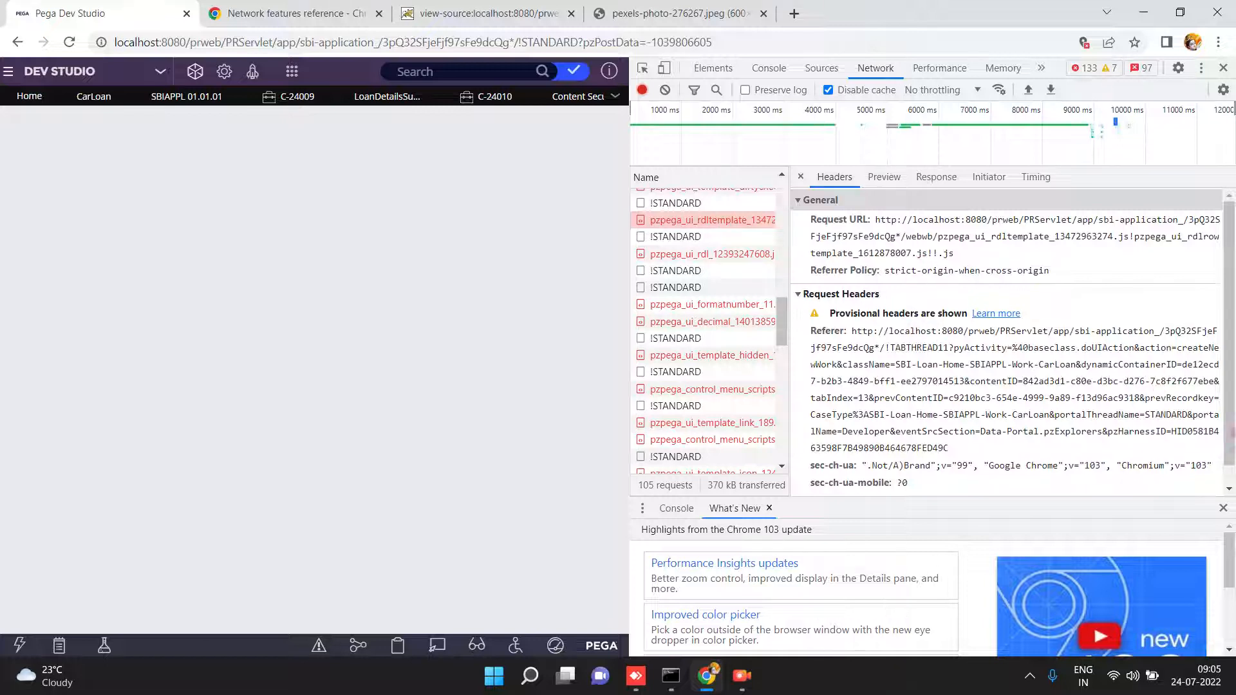
{"action": "left_click", "coordinate": [1228, 487]}
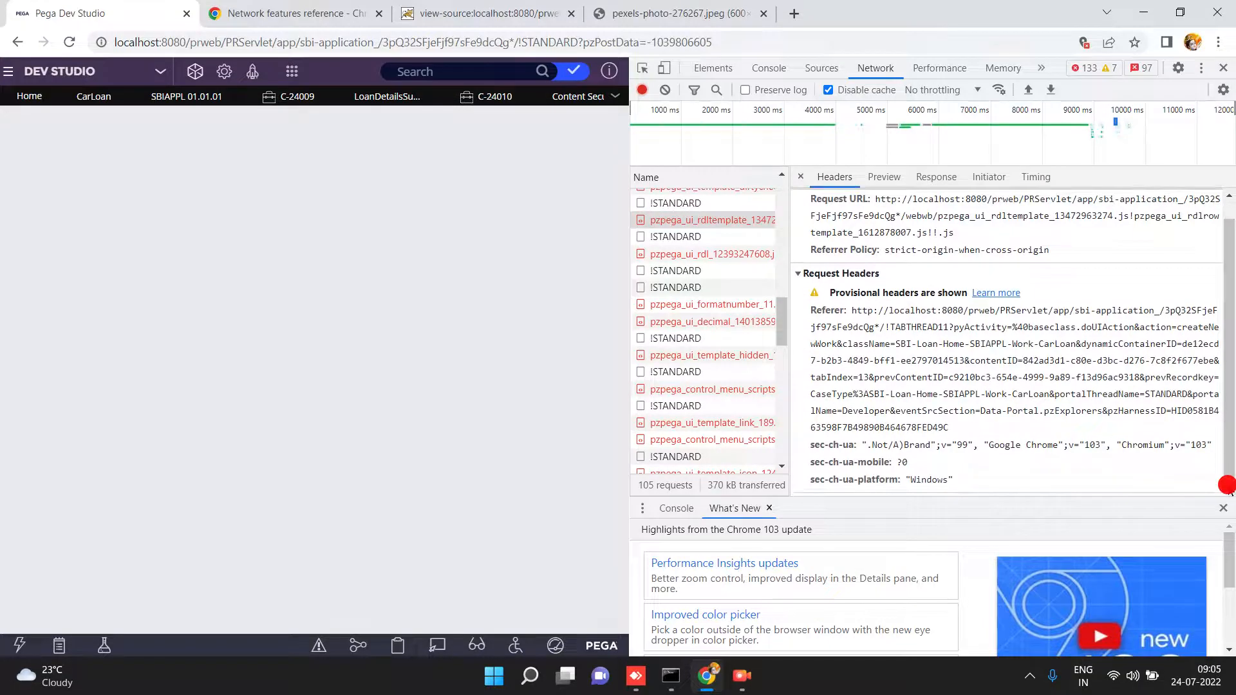
{"action": "double_click", "coordinate": [679, 438]}
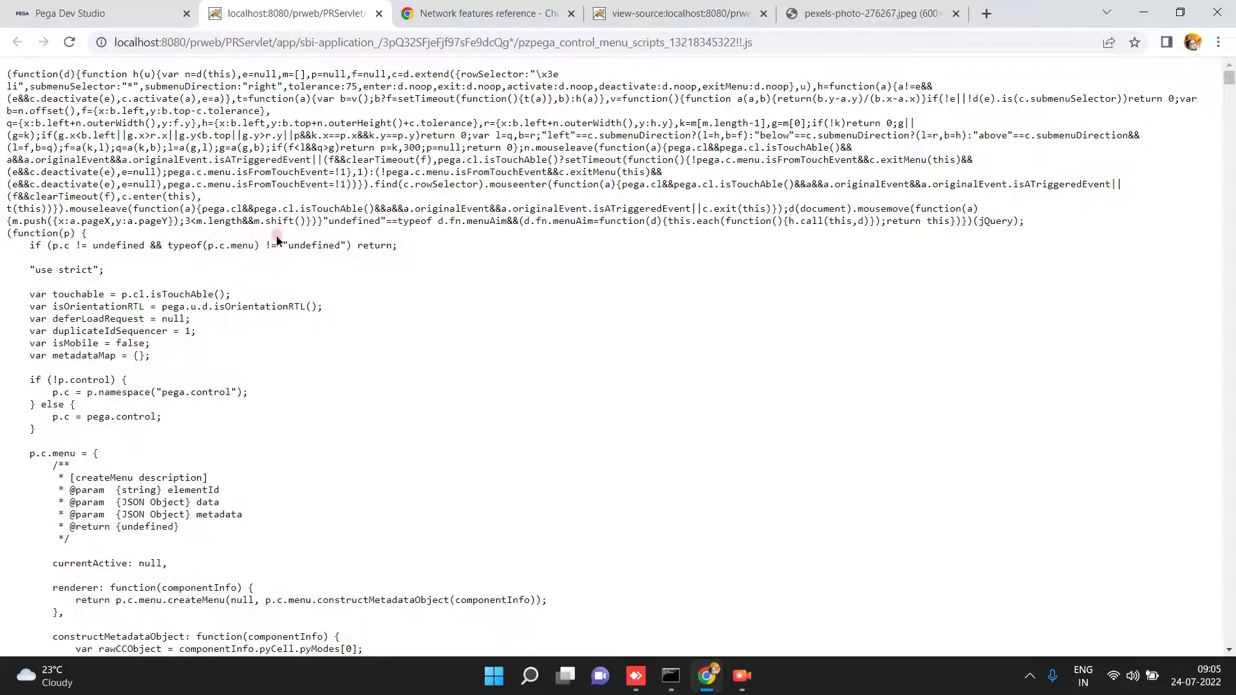
{"action": "left_click", "coordinate": [93, 12]}
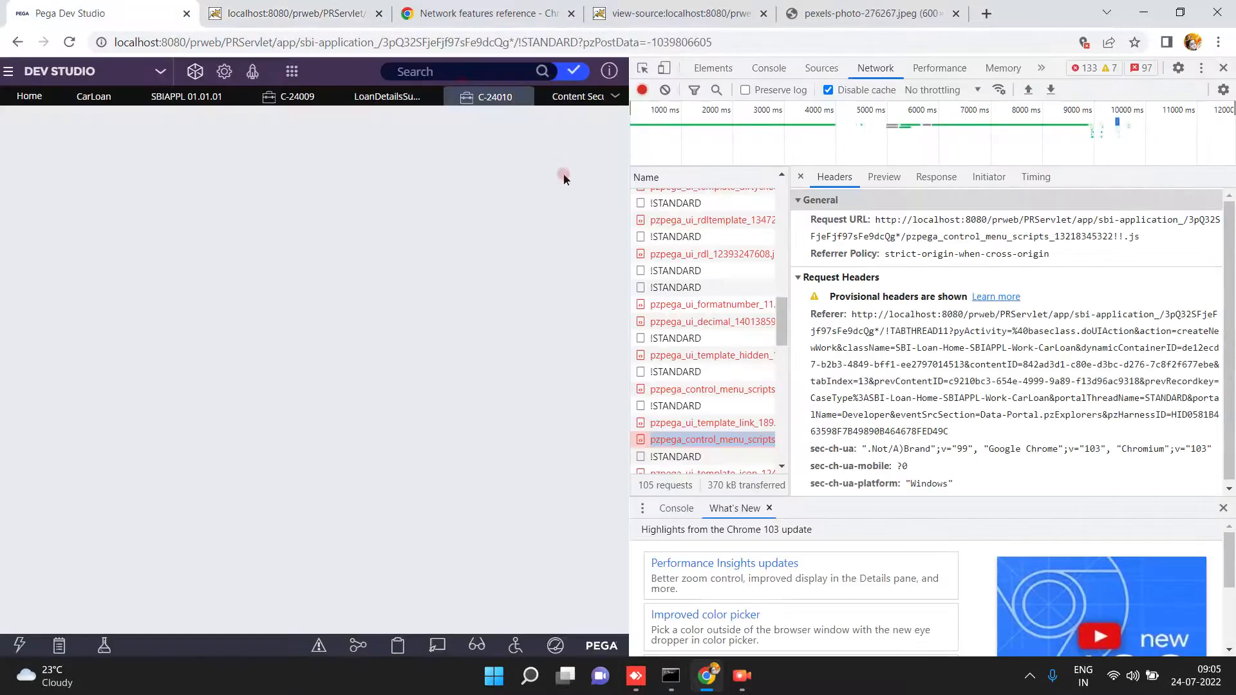
Step: Close the developer tools and the blank New case tabs
{"action": "left_click", "coordinate": [1224, 69]}
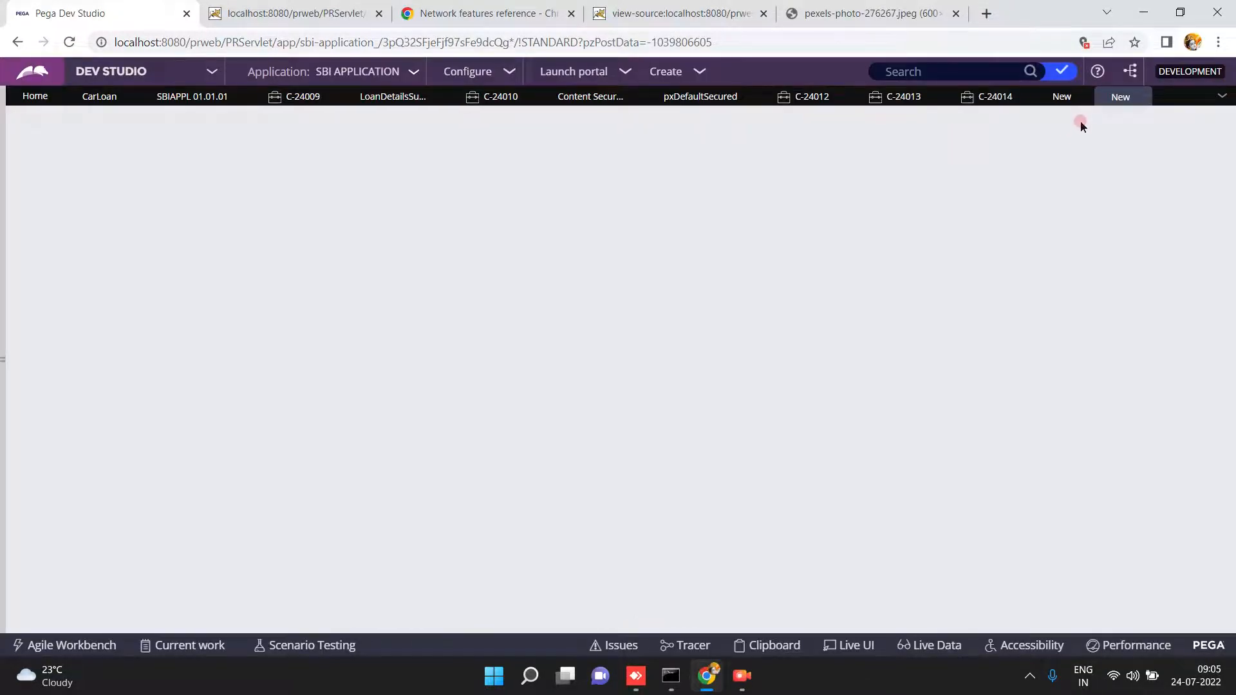
{"action": "left_click", "coordinate": [1074, 98]}
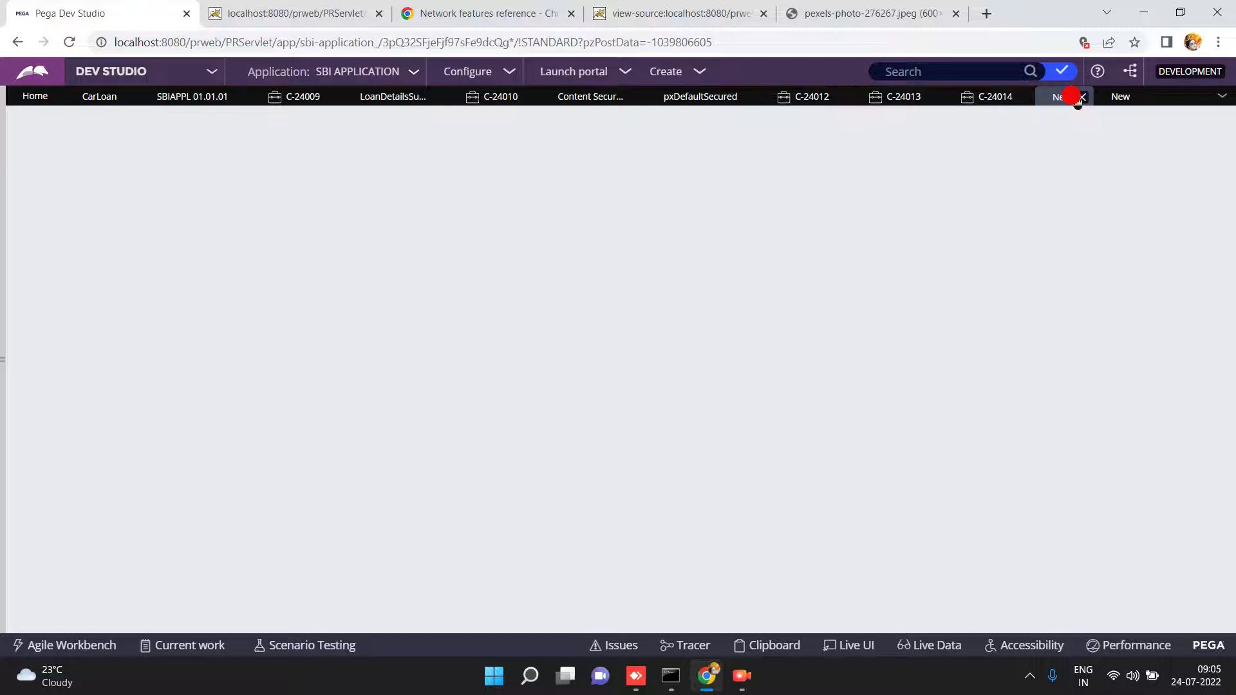
{"action": "left_click", "coordinate": [1080, 98]}
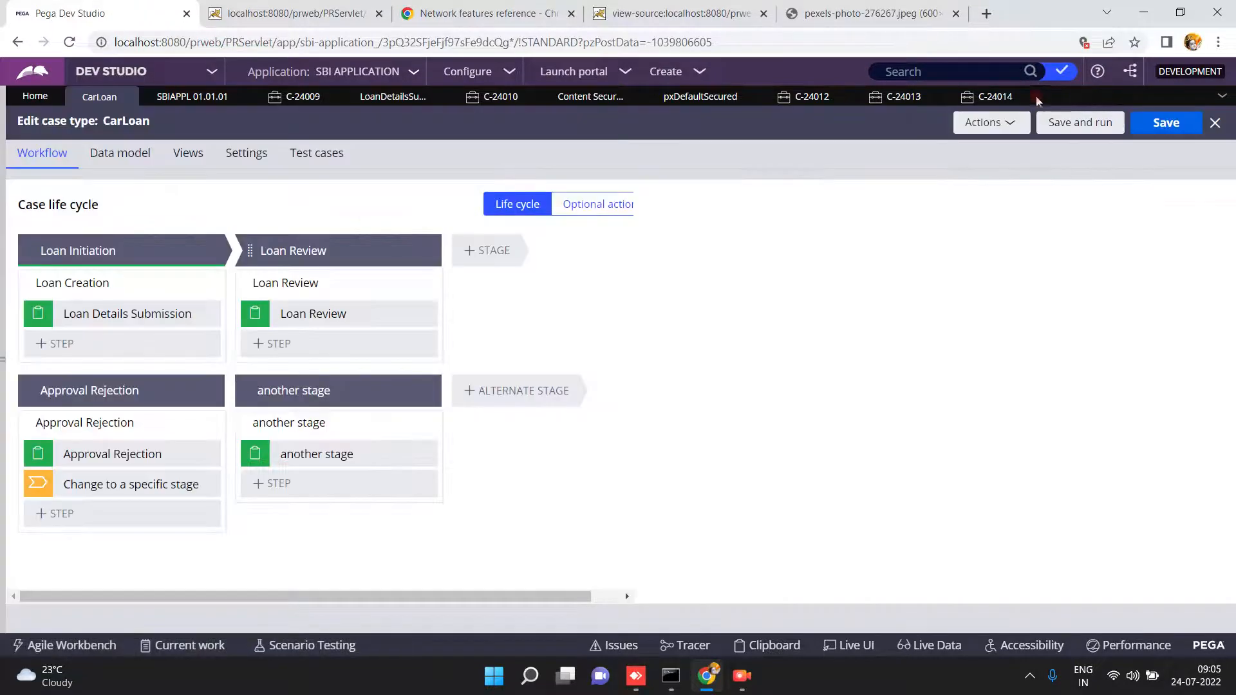
Step: Enable Self again under Script-Source in the pxDefaultSecured policy
{"action": "left_click", "coordinate": [681, 98]}
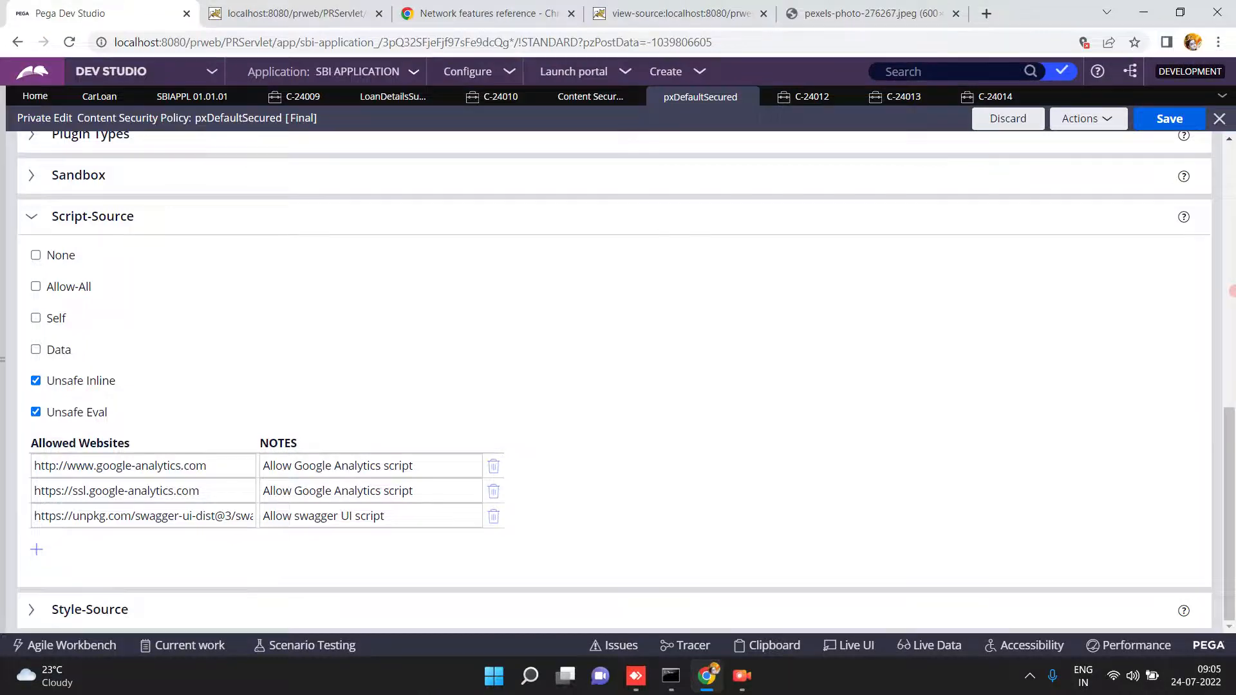
{"action": "left_click", "coordinate": [1231, 291]}
{"action": "left_click", "coordinate": [1231, 168]}
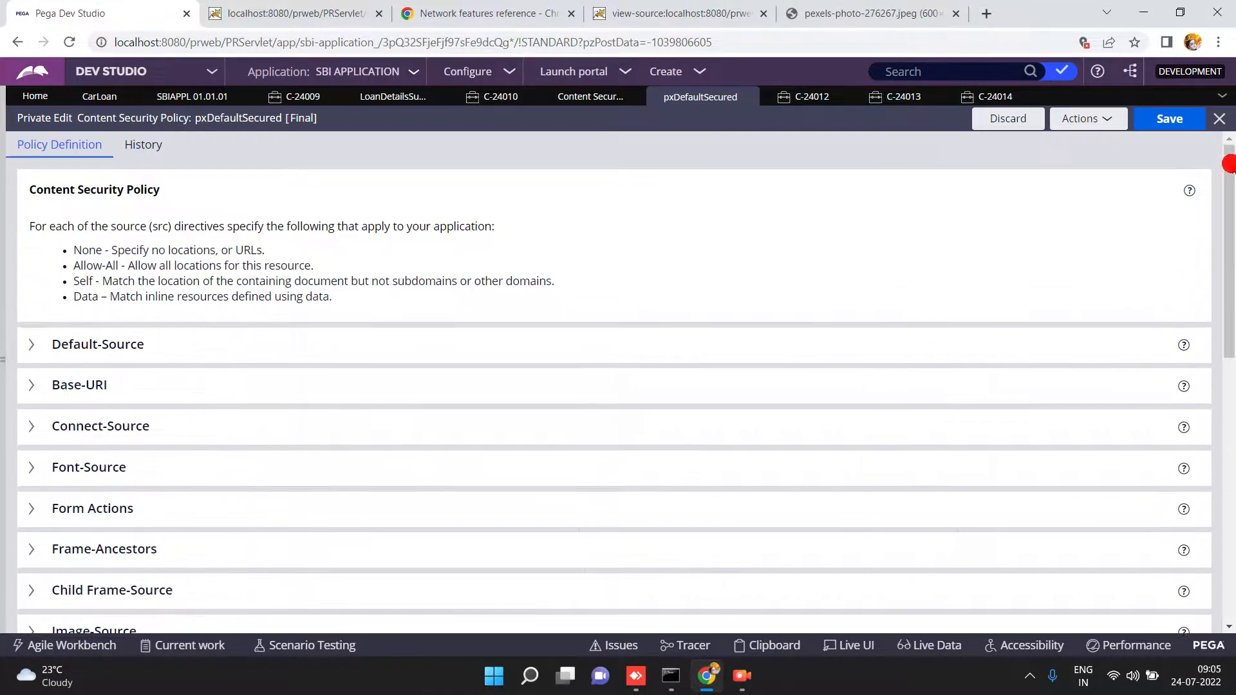
{"action": "left_click", "coordinate": [1229, 573]}
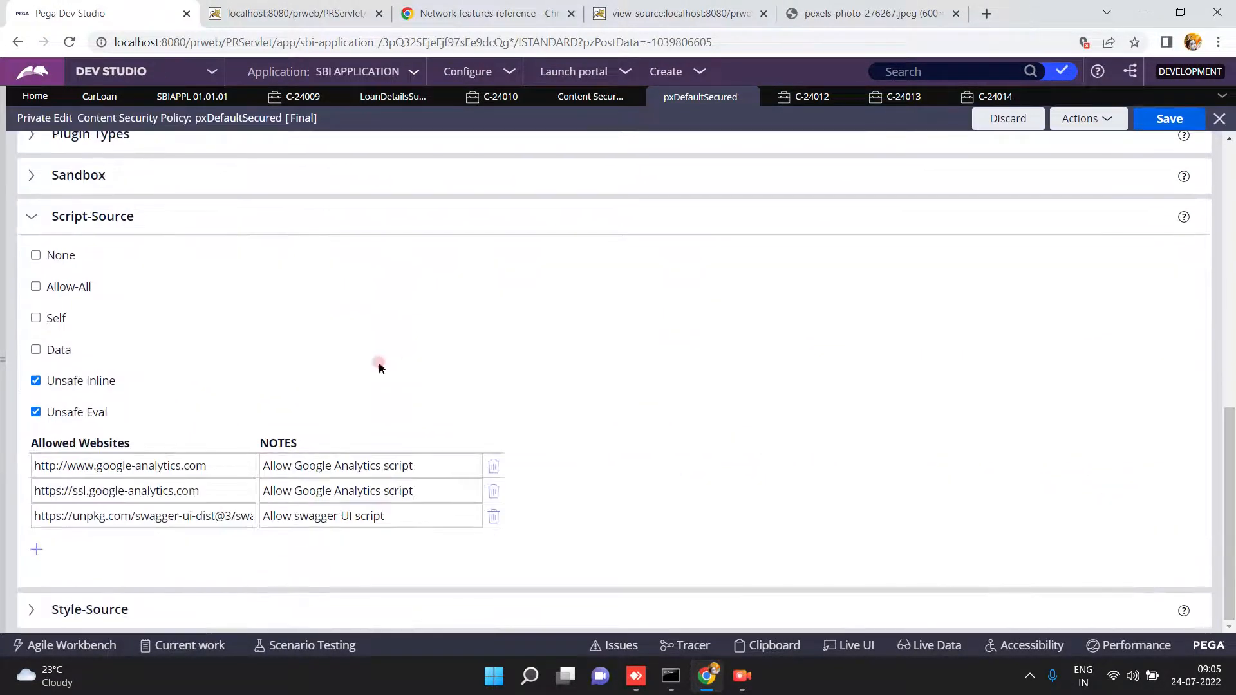
{"action": "left_click", "coordinate": [35, 318]}
Step: Expand Style-Source in the pxDefaultSecured policy, clear its Self option and save the policy
{"action": "left_click", "coordinate": [32, 609]}
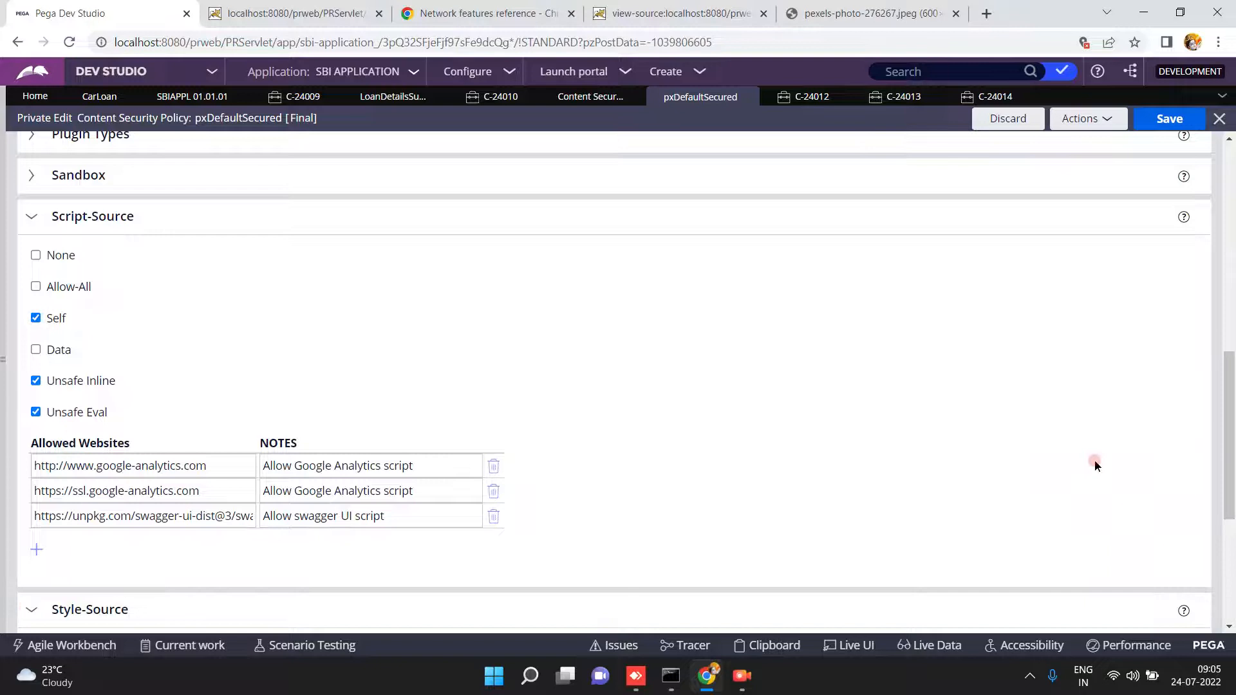
{"action": "left_click", "coordinate": [1227, 563]}
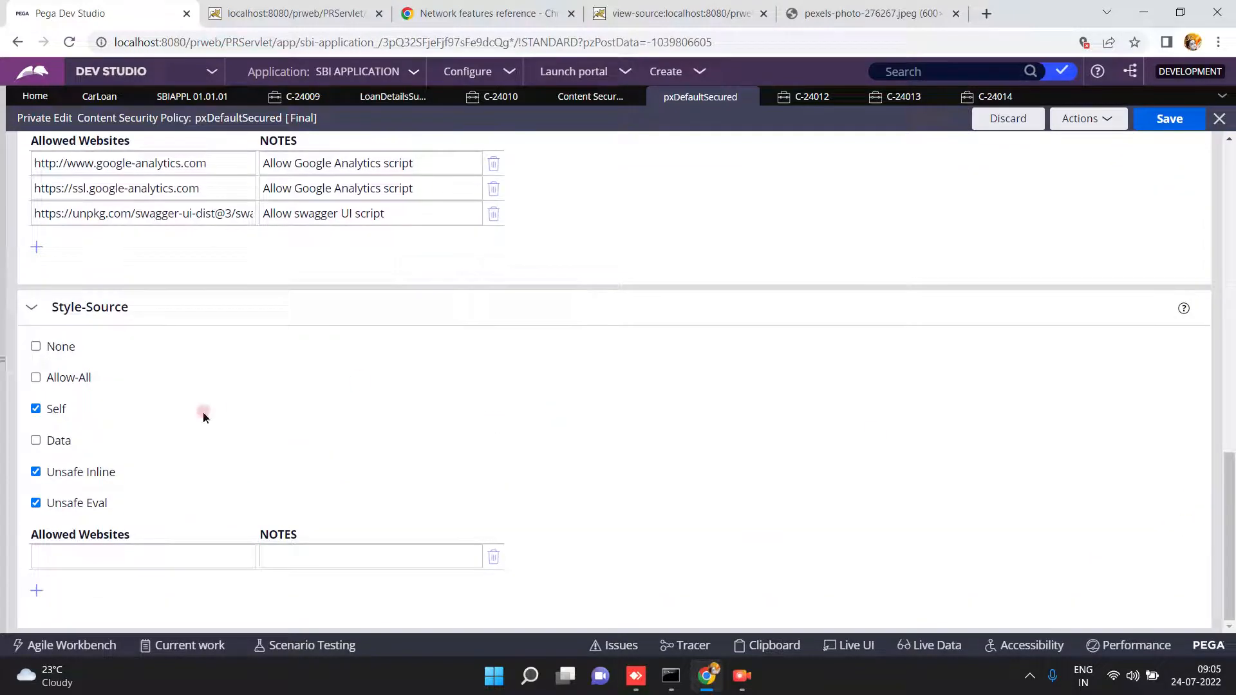
{"action": "left_click", "coordinate": [35, 409]}
{"action": "left_click", "coordinate": [1168, 119]}
Step: Run a new CarLoan case to check how its form is styled, and close the case
{"action": "left_click", "coordinate": [100, 97]}
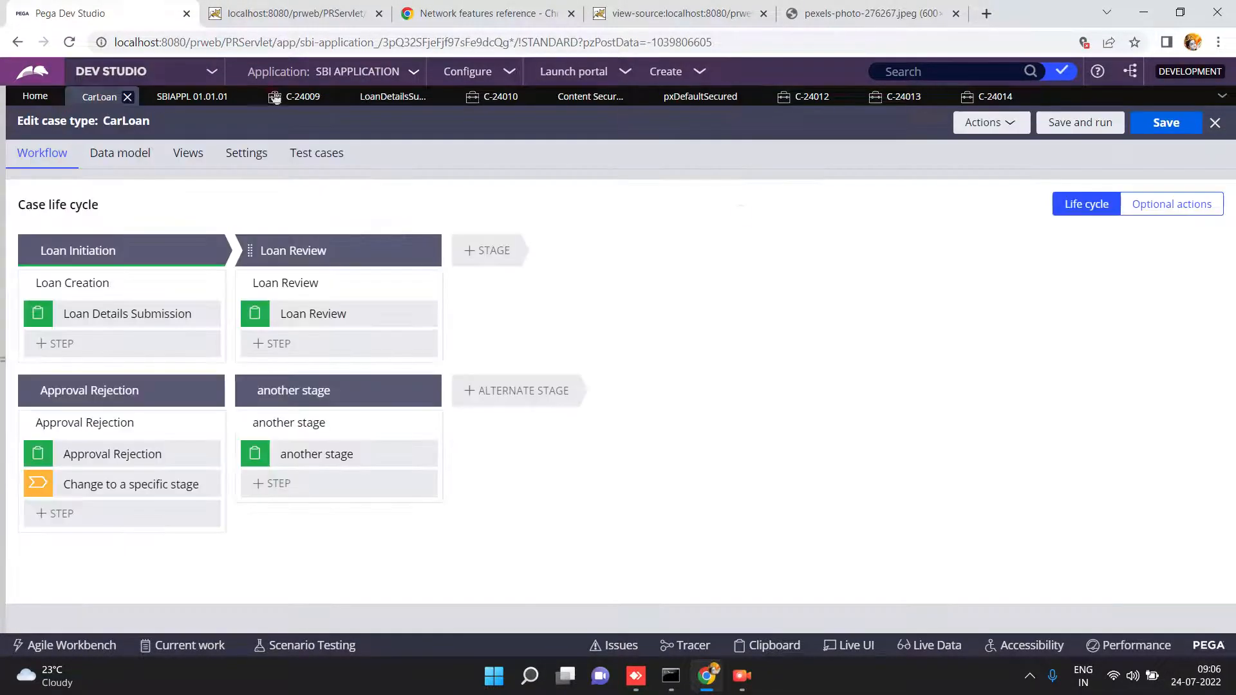
{"action": "left_click", "coordinate": [1076, 127]}
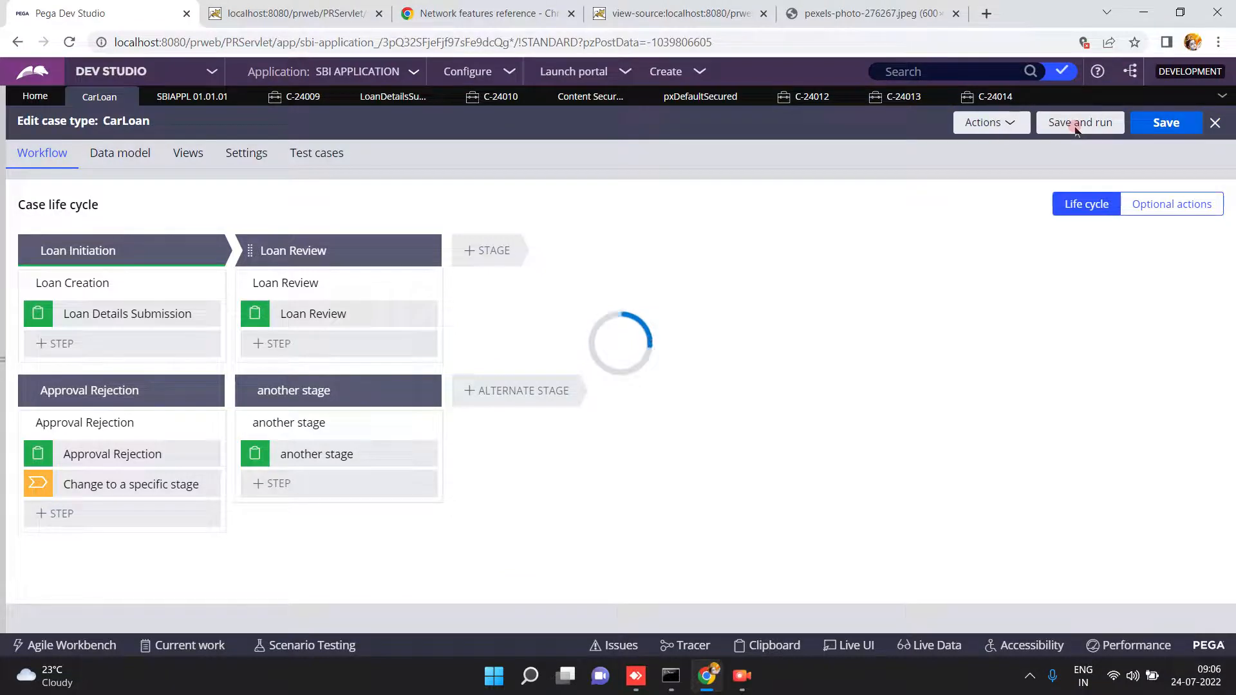
{"action": "left_click", "coordinate": [1074, 128]}
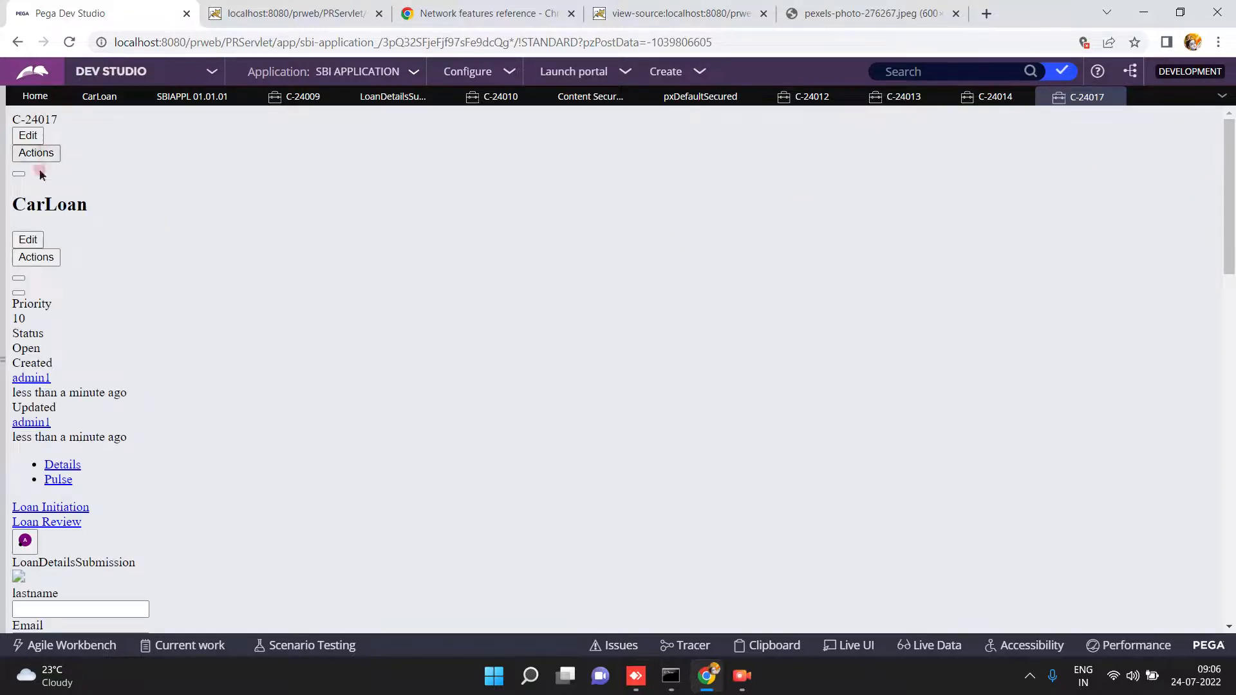
{"action": "mouse_move", "coordinate": [1230, 197]}
{"action": "left_mouse_down"}
{"action": "mouse_move", "coordinate": [1230, 544]}
{"action": "mouse_move", "coordinate": [1230, 204]}
{"action": "left_mouse_up"}
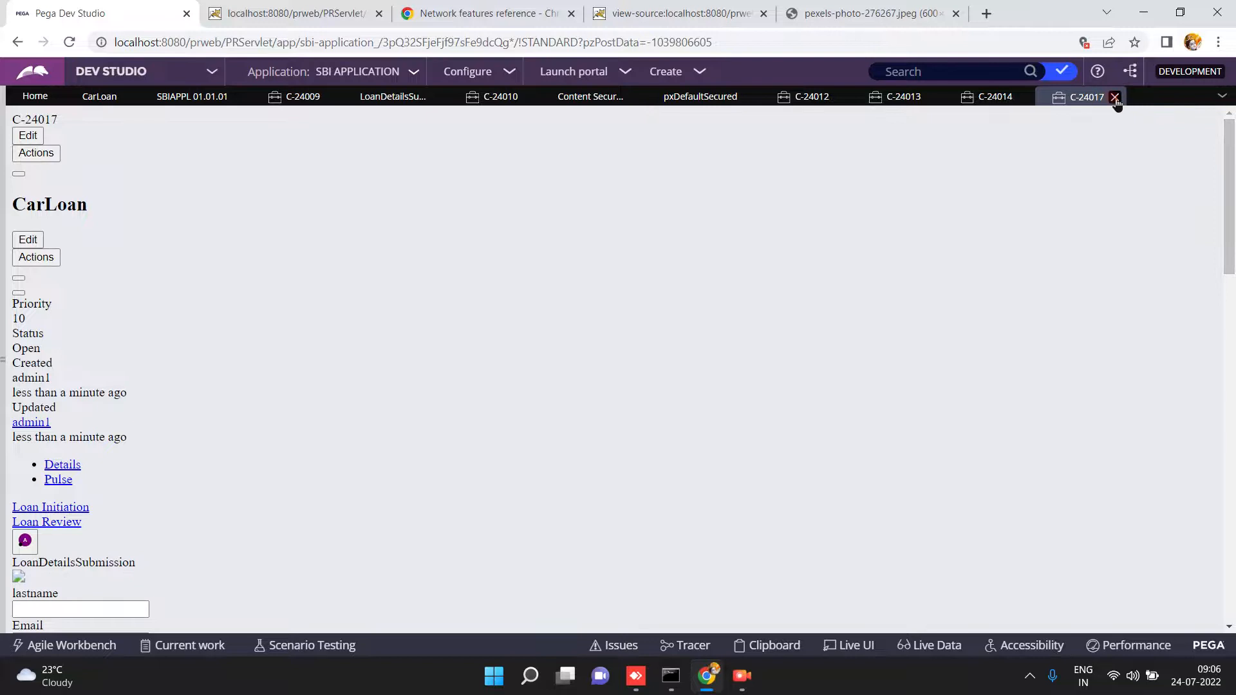
{"action": "left_click", "coordinate": [1117, 97]}
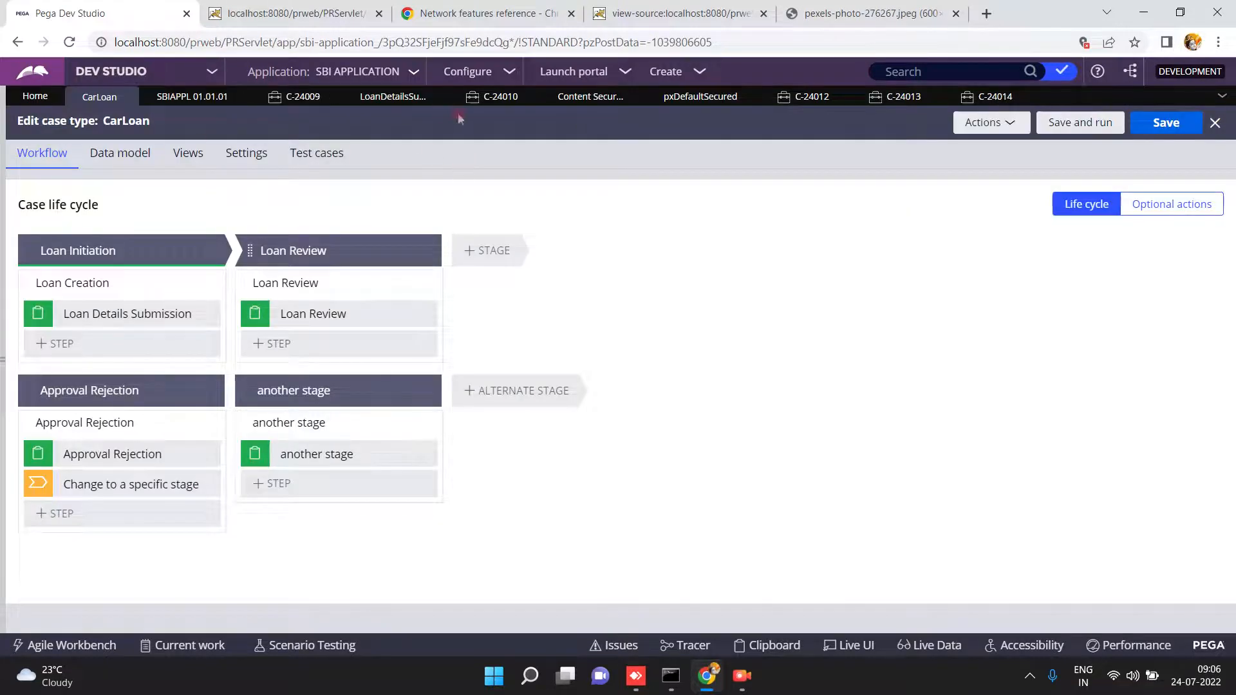
Step: Enable Self again under Style-Source in the pxDefaultSecured policy and collapse that section
{"action": "left_click", "coordinate": [599, 98]}
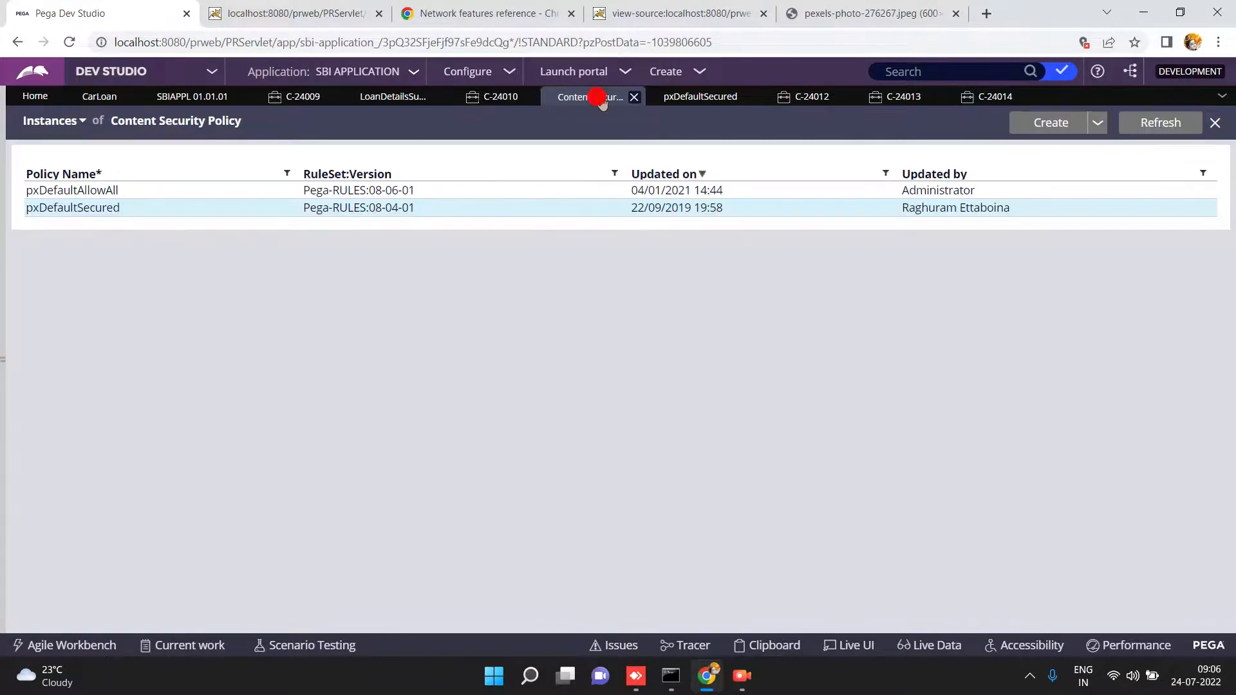
{"action": "left_click", "coordinate": [708, 97]}
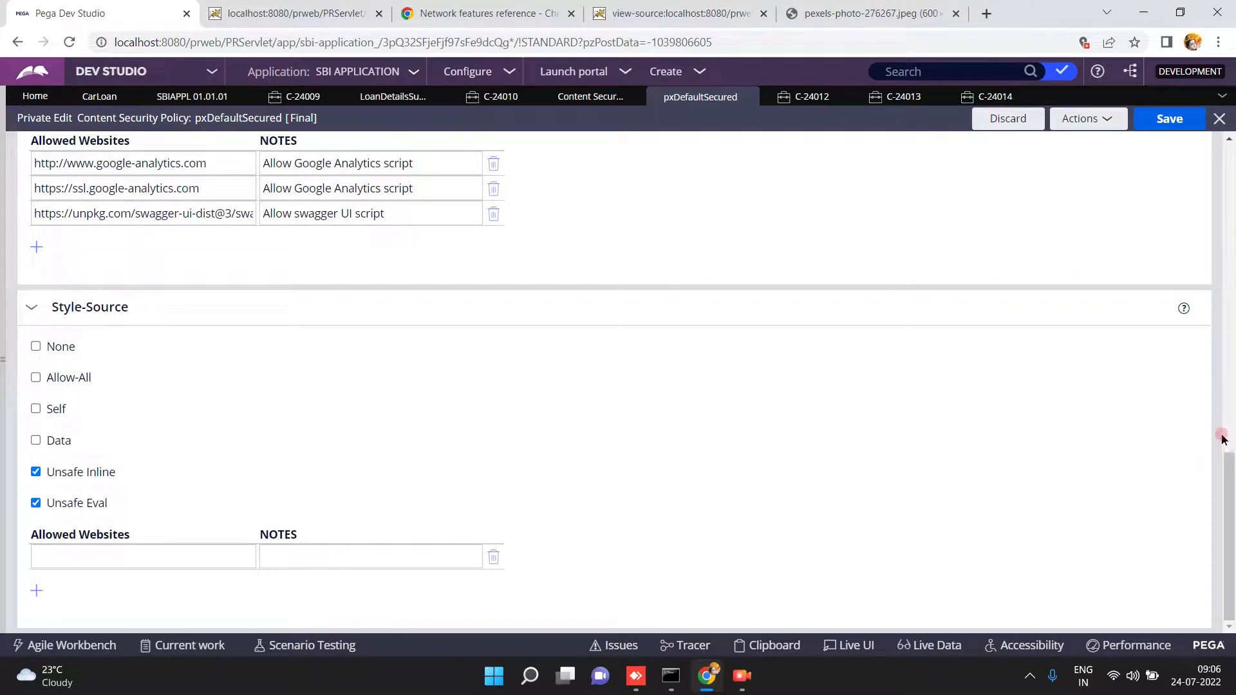
{"action": "left_click", "coordinate": [34, 410]}
{"action": "left_click", "coordinate": [35, 310]}
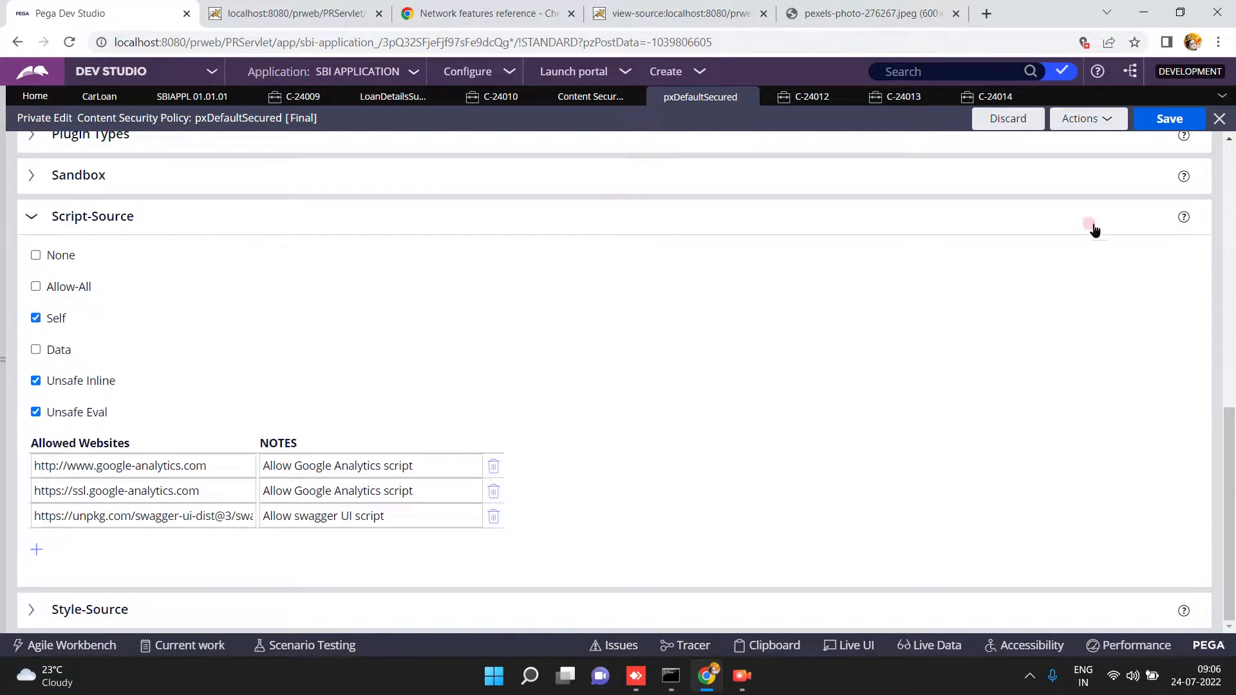
{"action": "left_click", "coordinate": [1231, 207]}
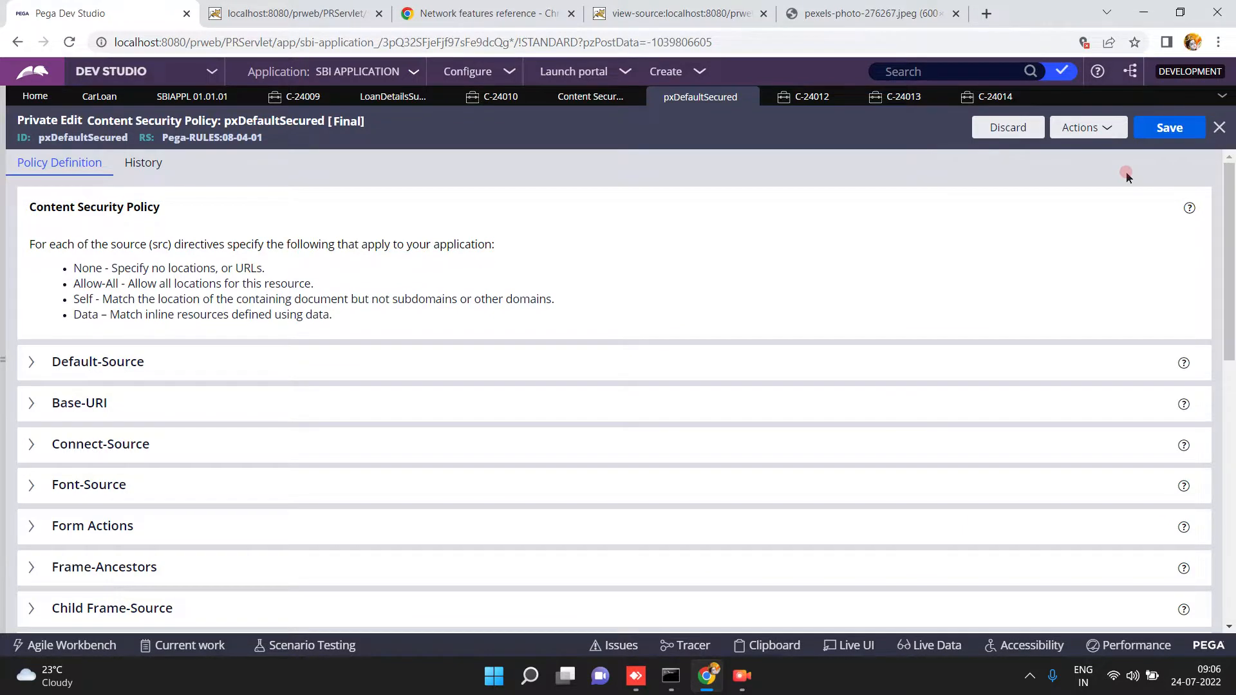
{"action": "left_click", "coordinate": [742, 675]}
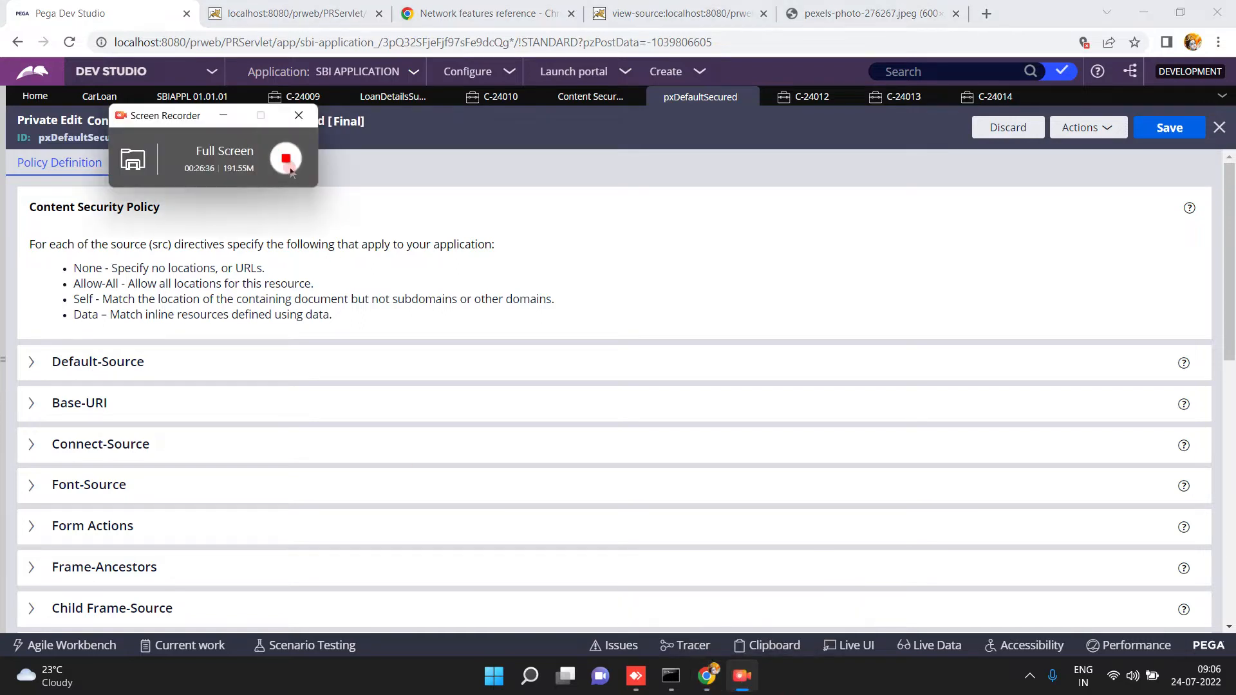